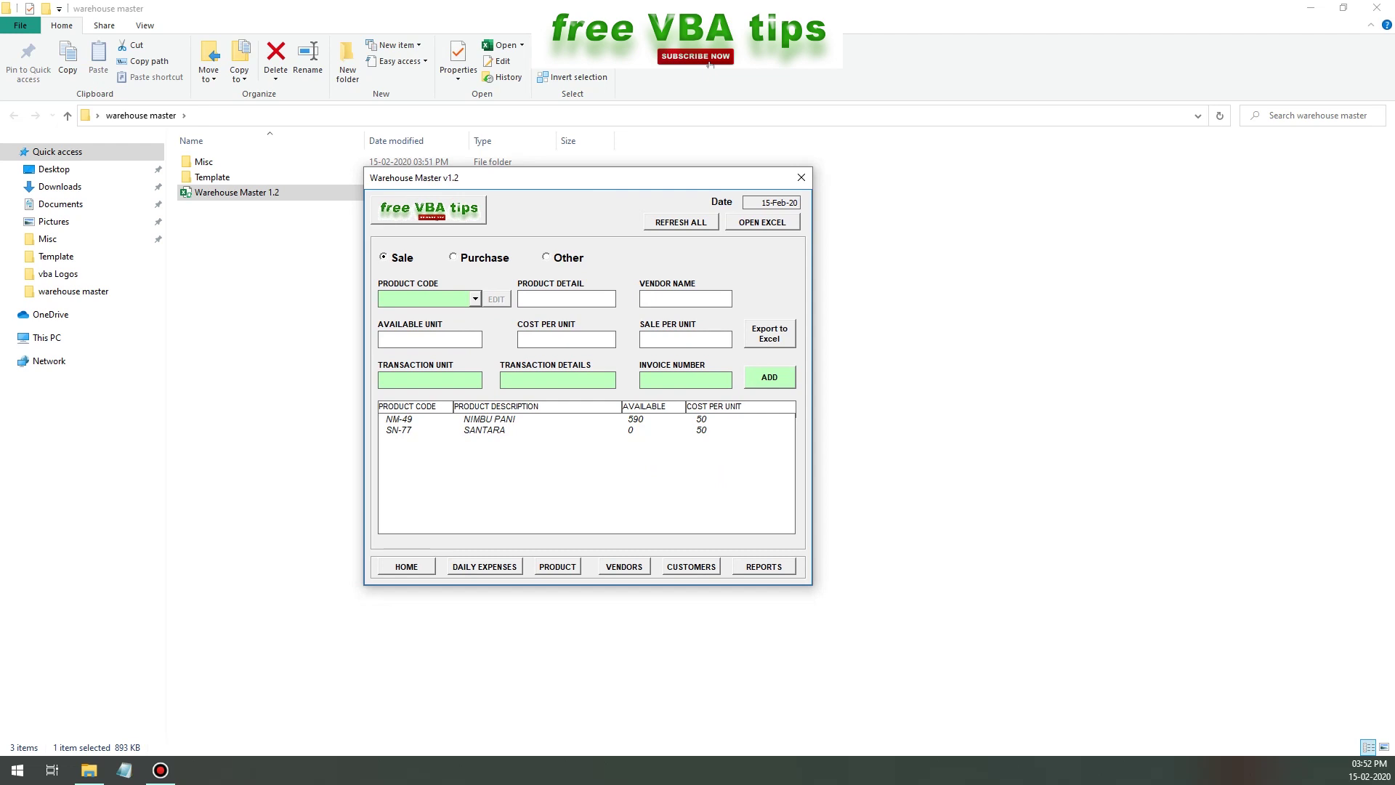
- Browse the Daily Expenses, Product, Vendor, Customer and Reports pages, then return to Sale and Purchase
left_click(485, 566)
left_click(557, 567)
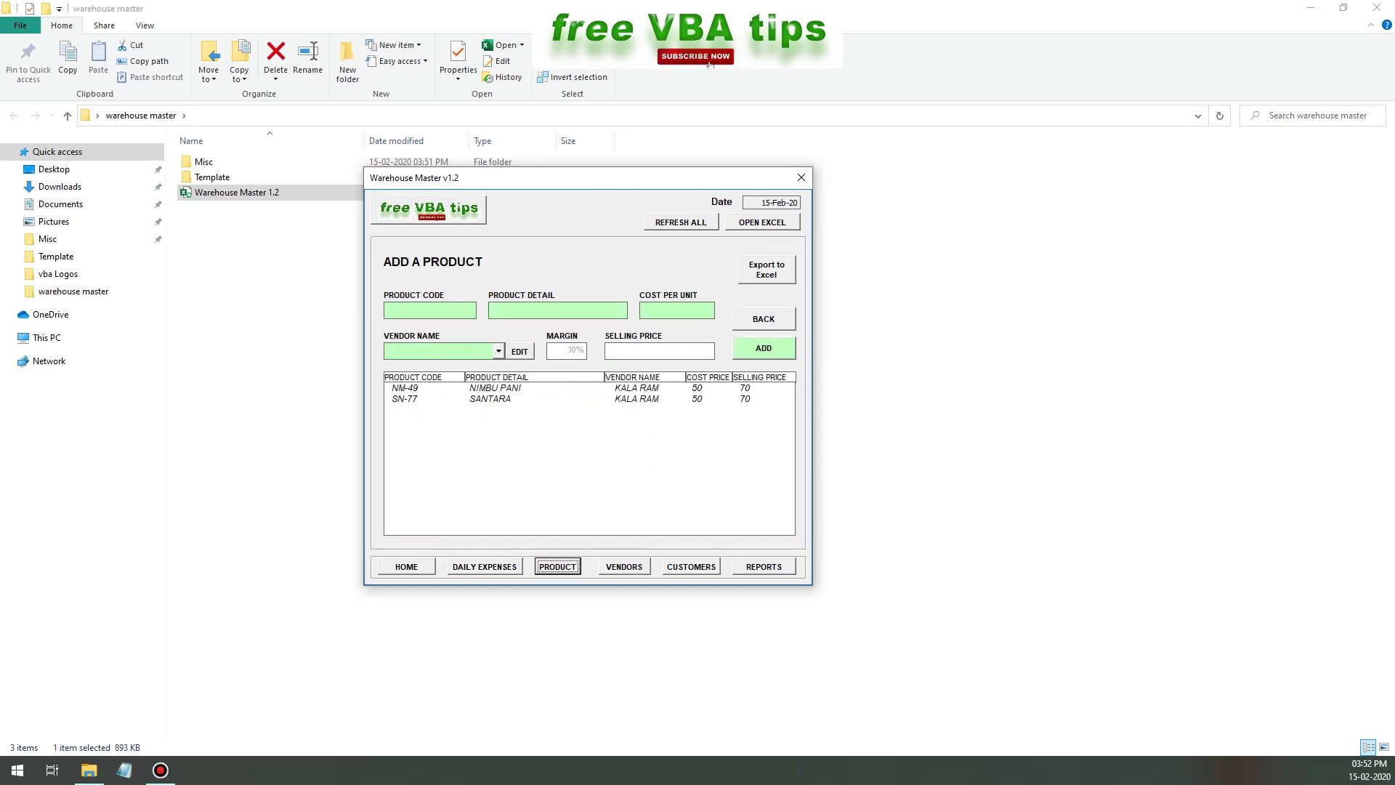
left_click(624, 566)
left_click(691, 566)
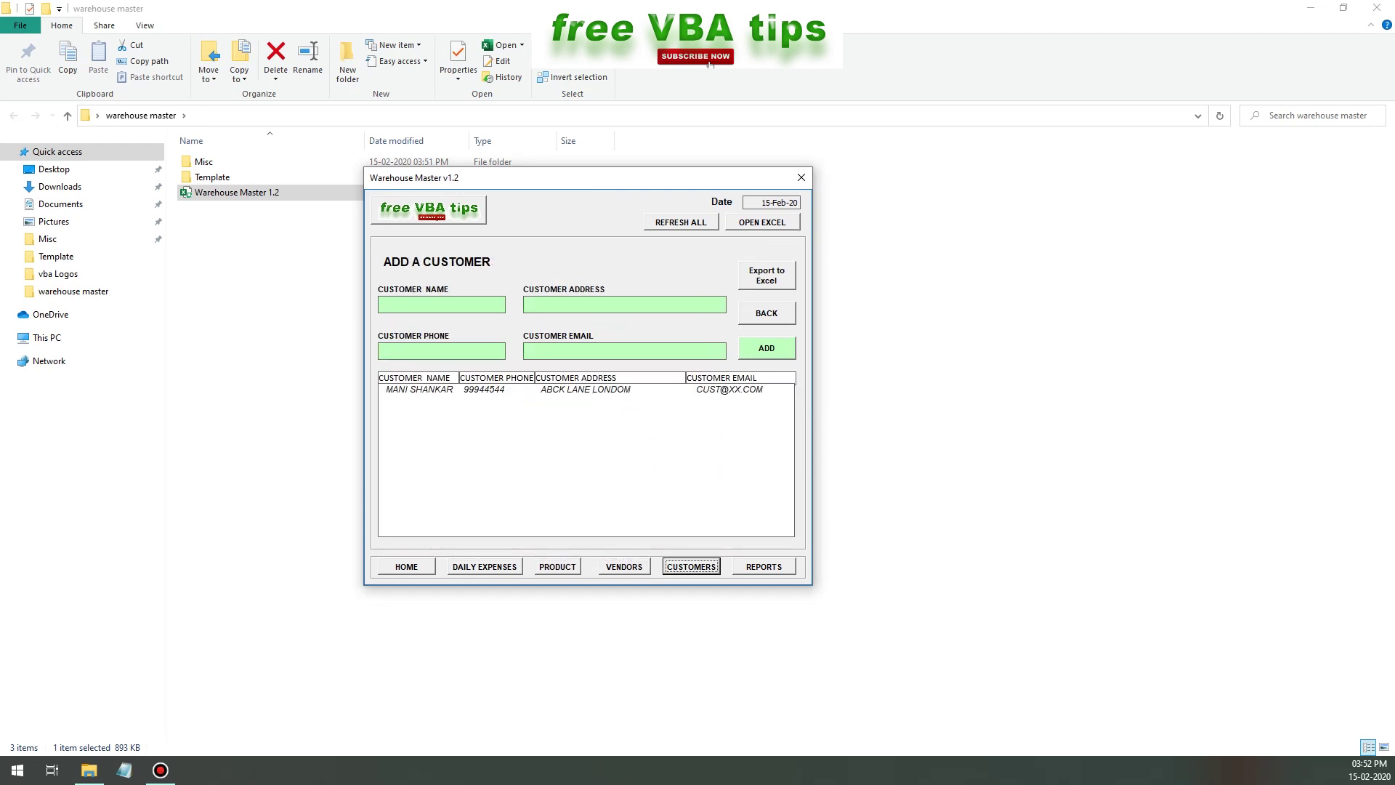
left_click(763, 566)
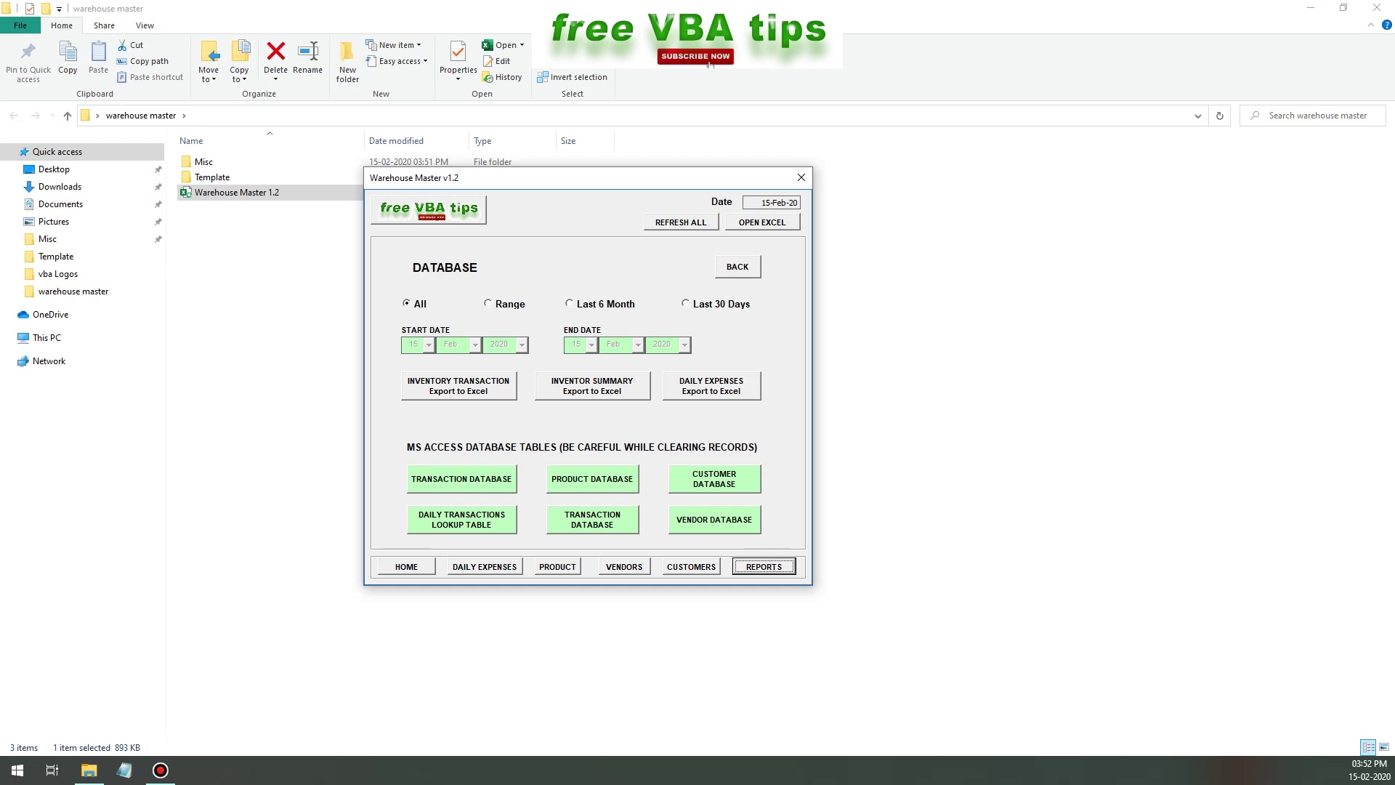
left_click(738, 267)
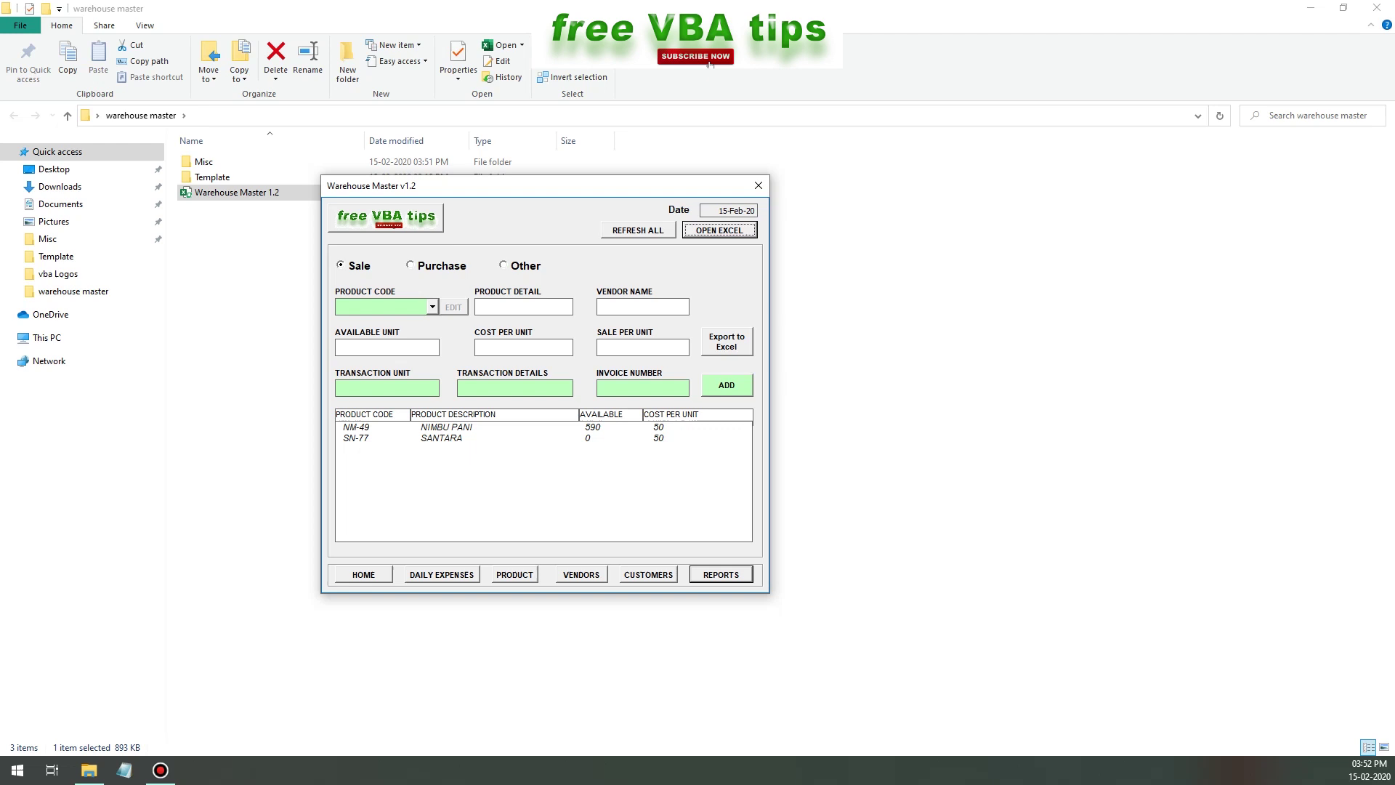
- Enter product PR-49, PITANJALI RICE, cost 20, and pick ADD VENDOR... as the vendor
left_click(432, 306)
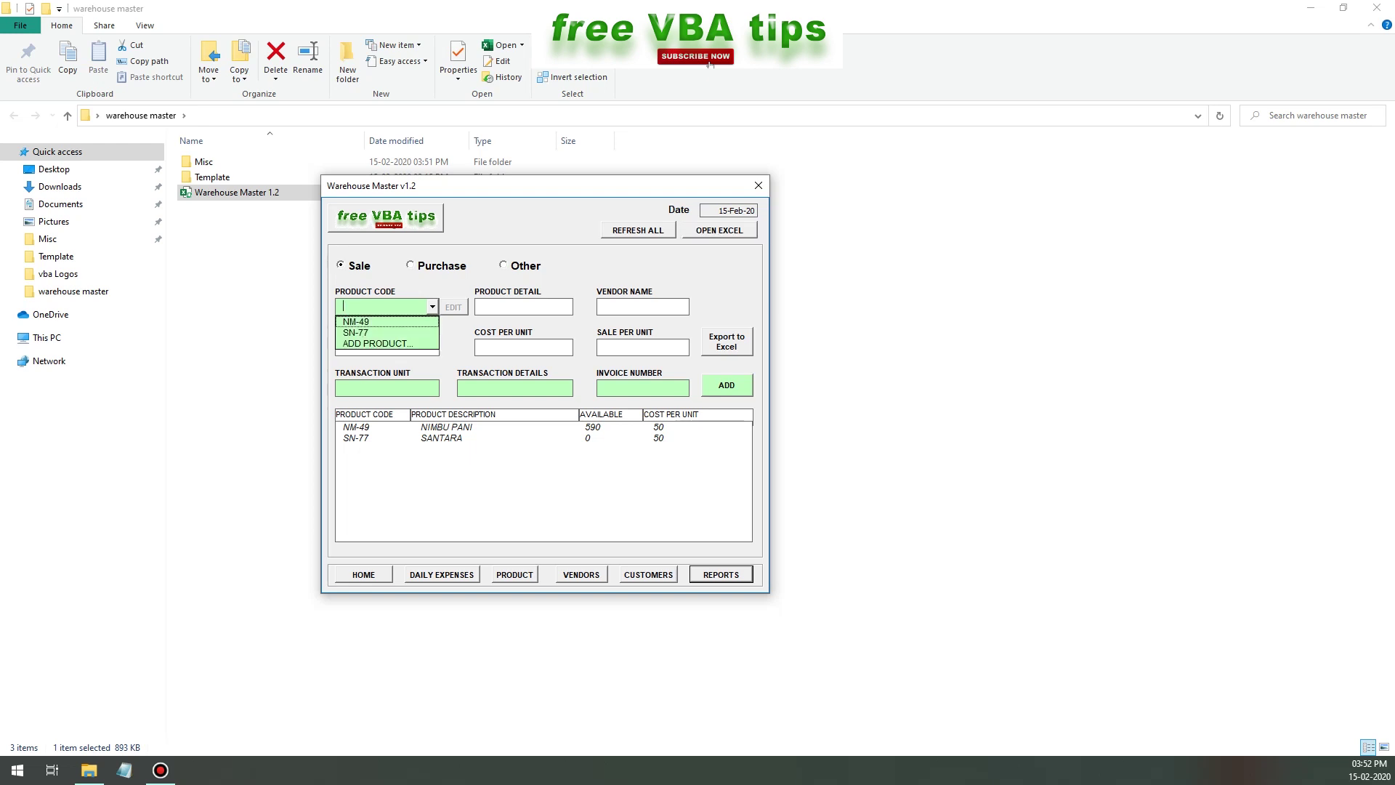
key("Escape")
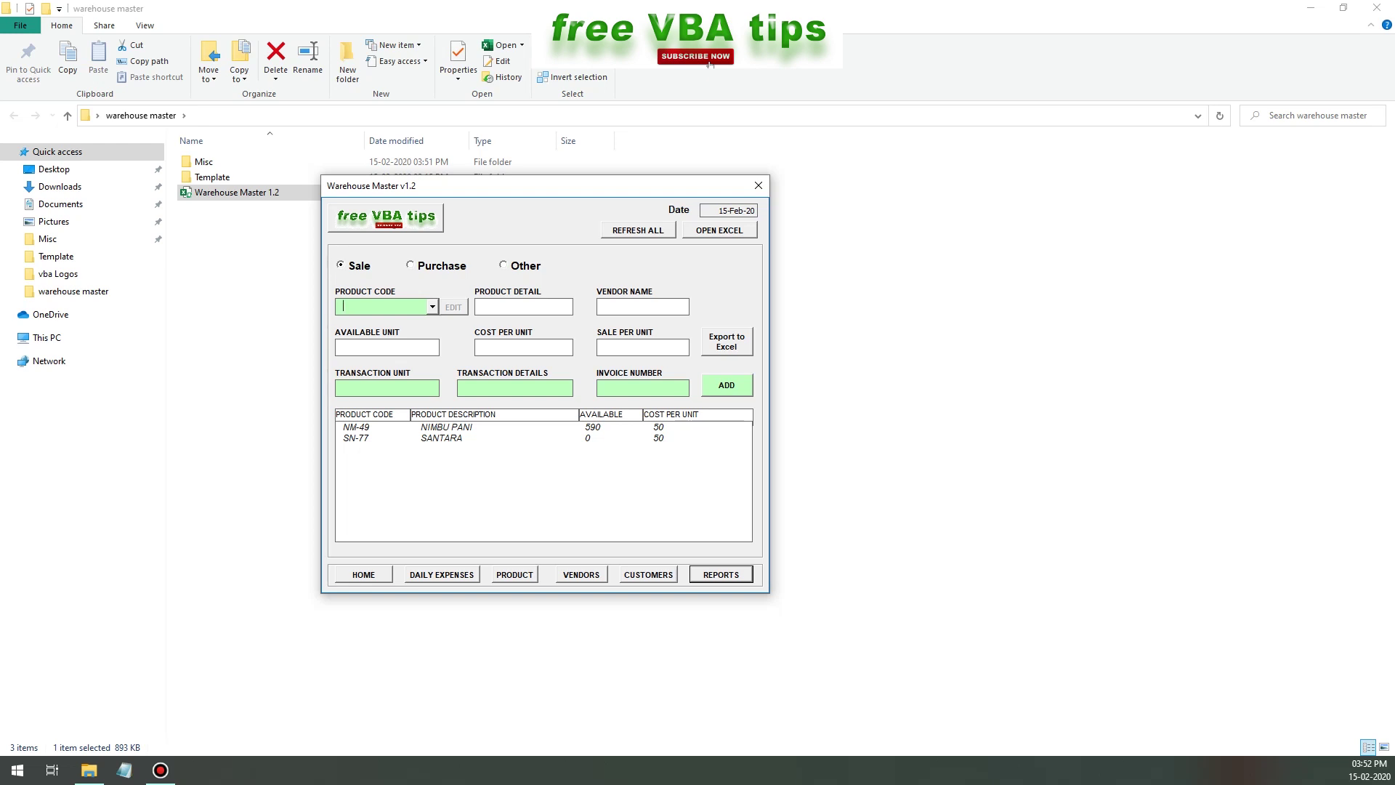
left_click(514, 574)
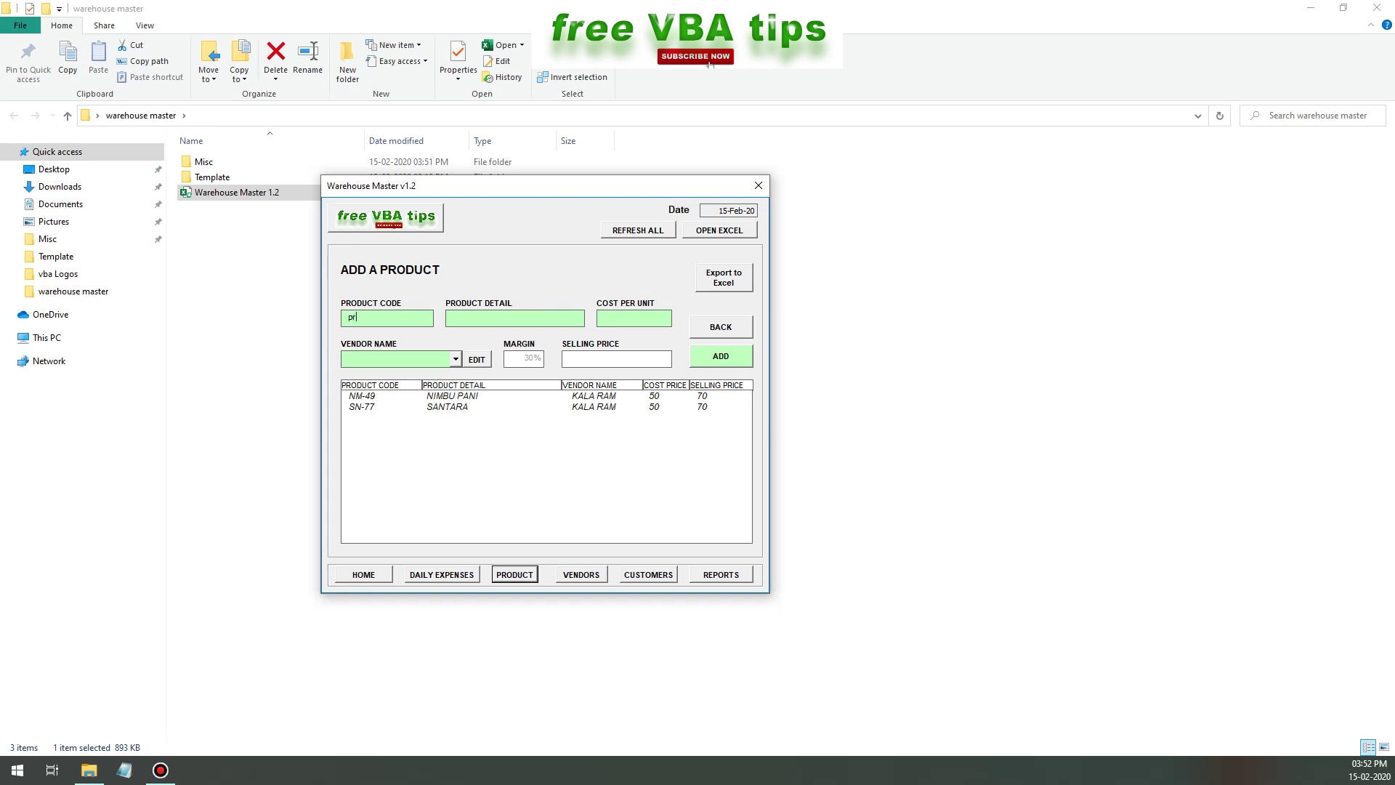
type("R")
type("49")
type("PITAN")
type("JALI RICE")
key("Tab")
key("Tab")
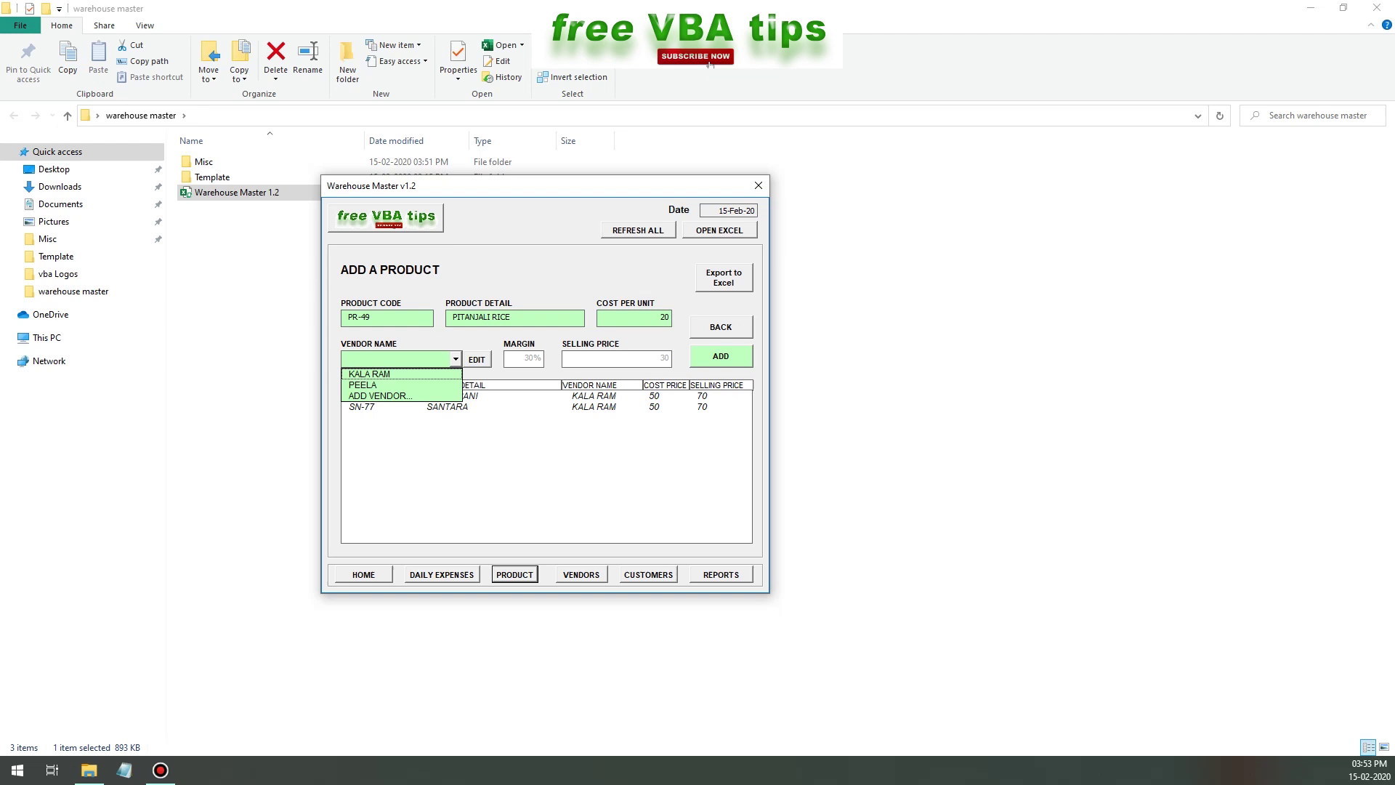
key("Down")
key("Down")
key("Down")
- Save a new vendor with its name, address, phone number and e-mail, then select it in the list
key("Return")
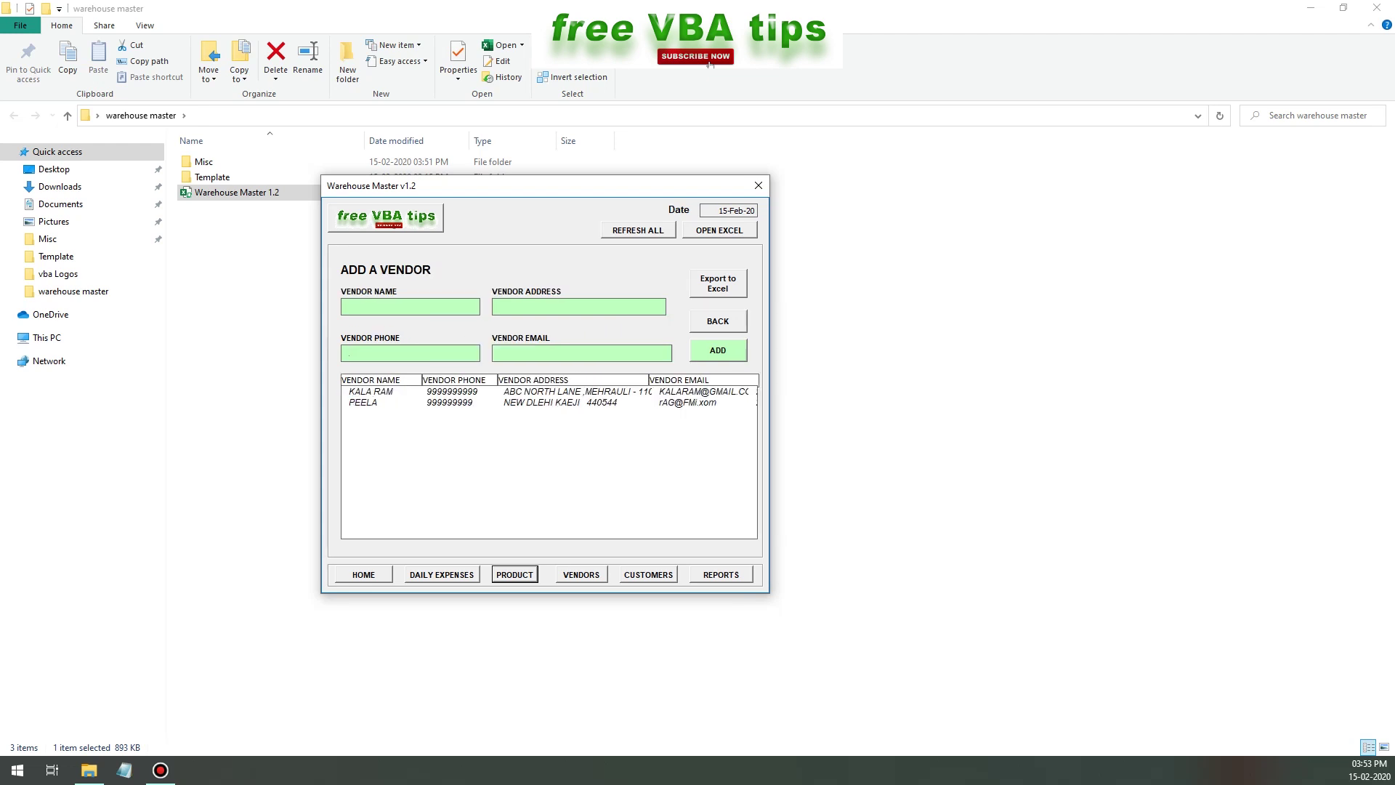
type("GURU J")
type("ABC P")
type("B")
type(" HARIDWAR")
type("988888888")
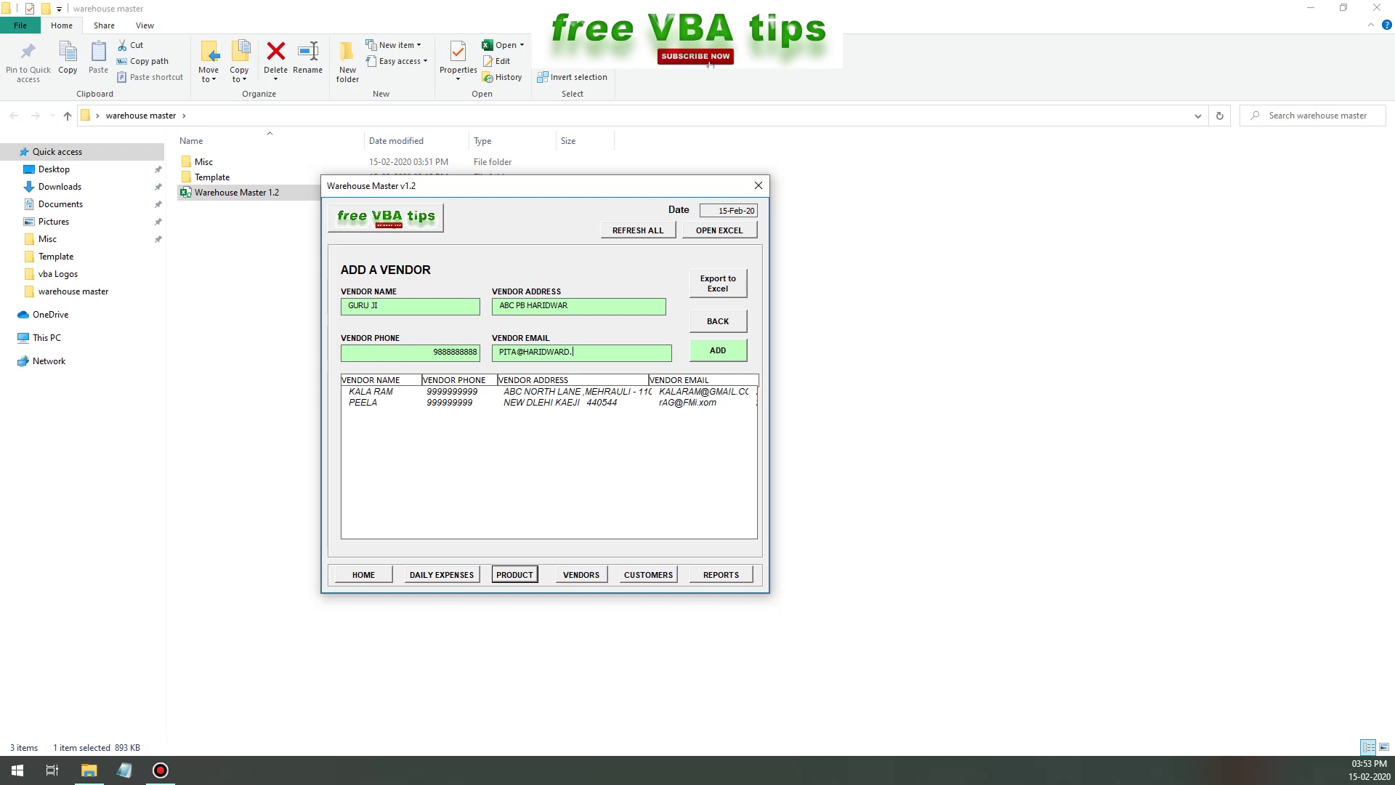
key("Tab")
key("Return")
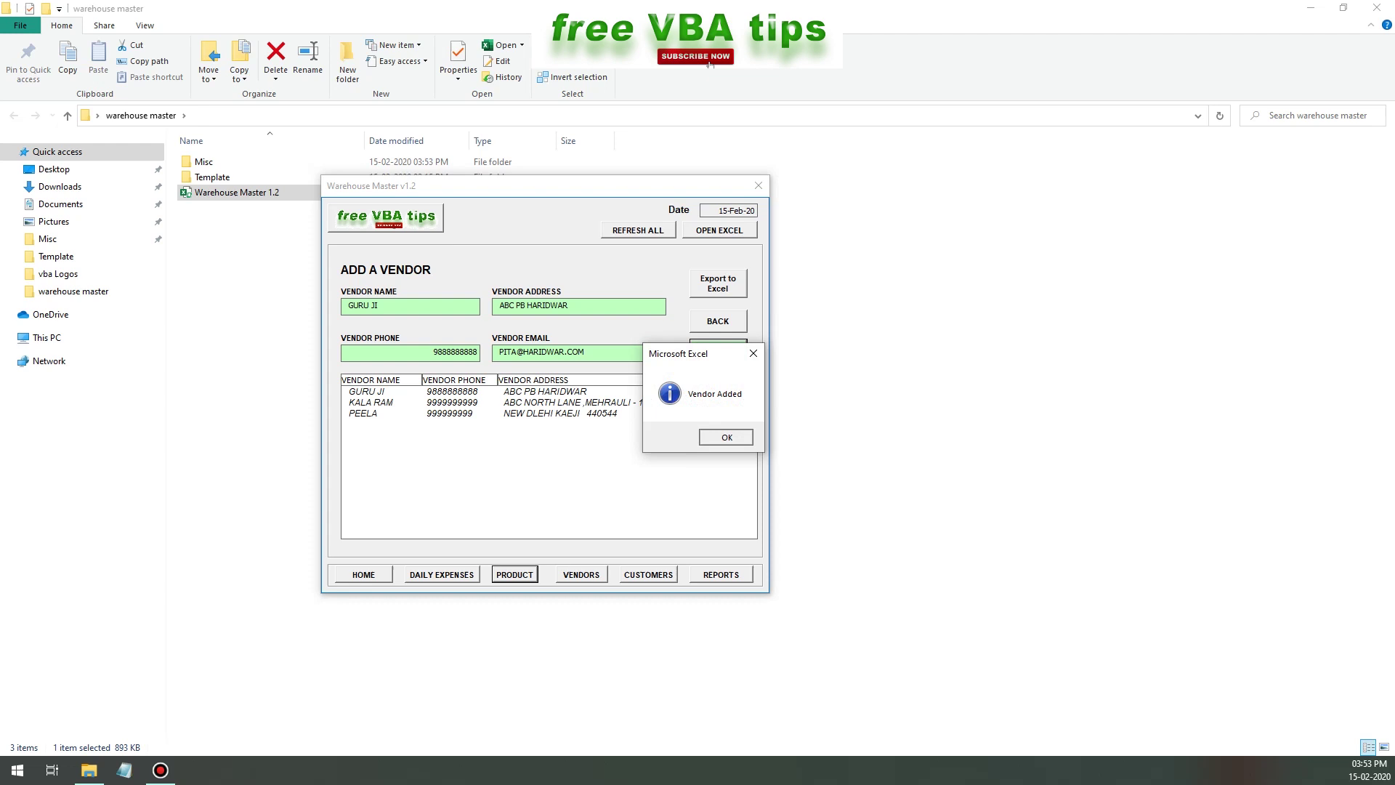
key("Return")
left_click(407, 390)
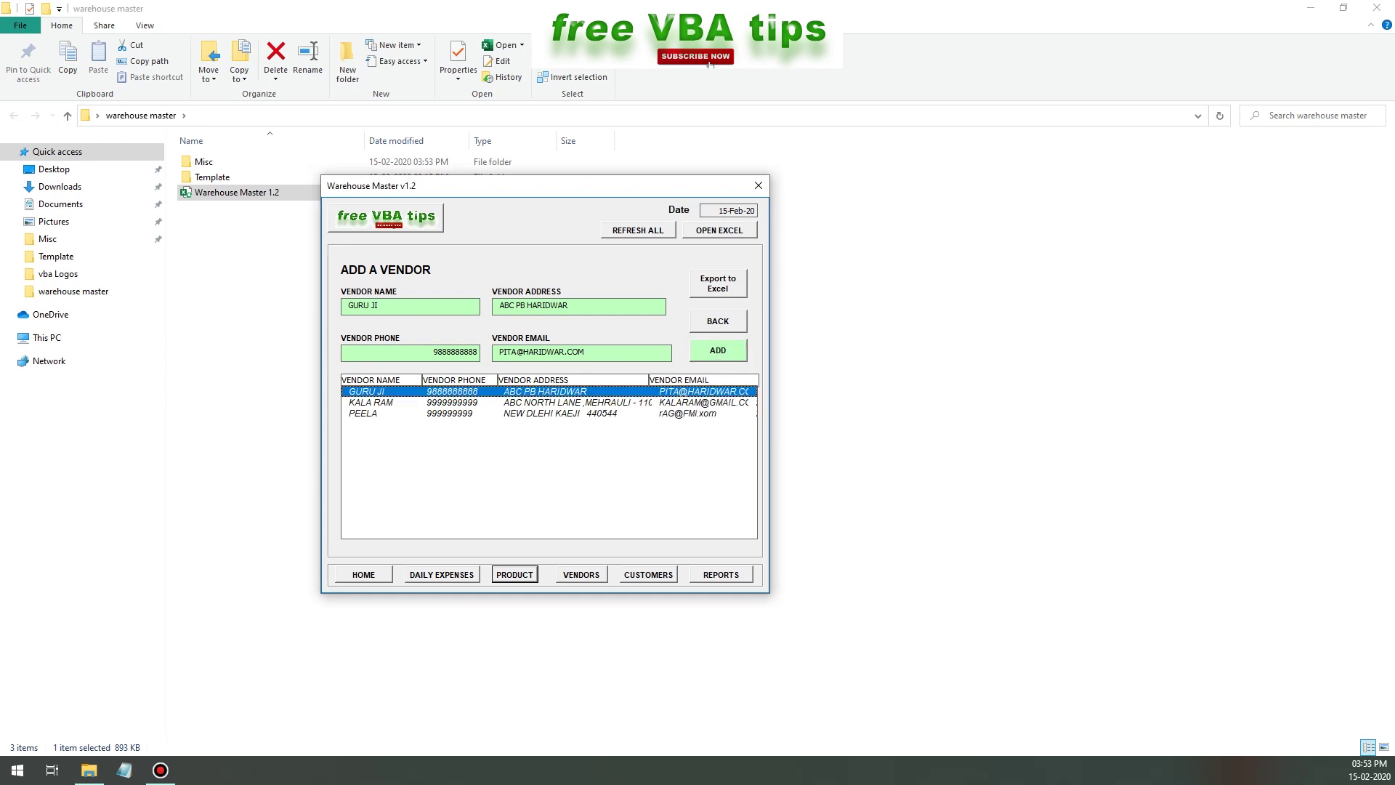
- Assign the new vendor to PR-49 PITANJALI RICE and add the product with cost 20, price 30
left_click(717, 321)
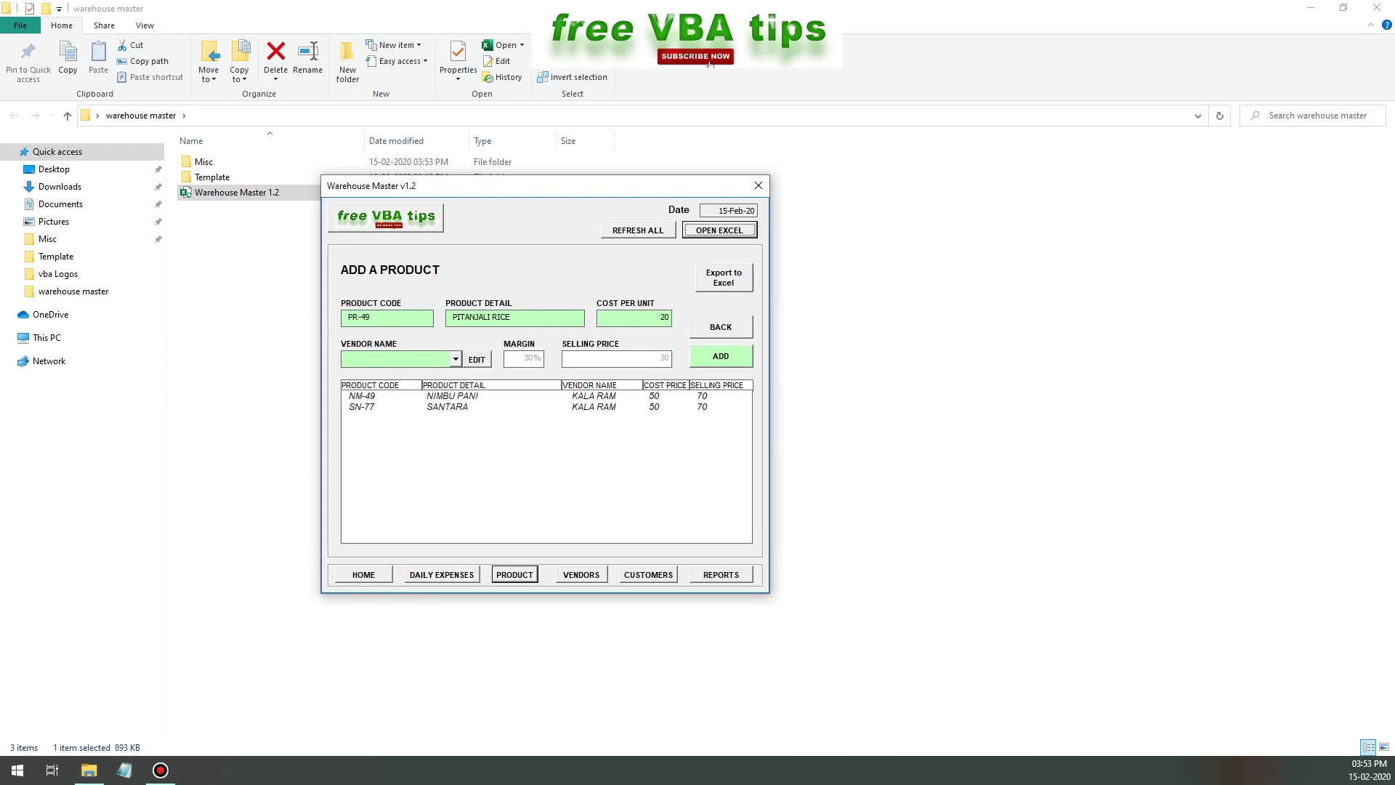
left_click(455, 358)
left_click(455, 358)
left_click(456, 358)
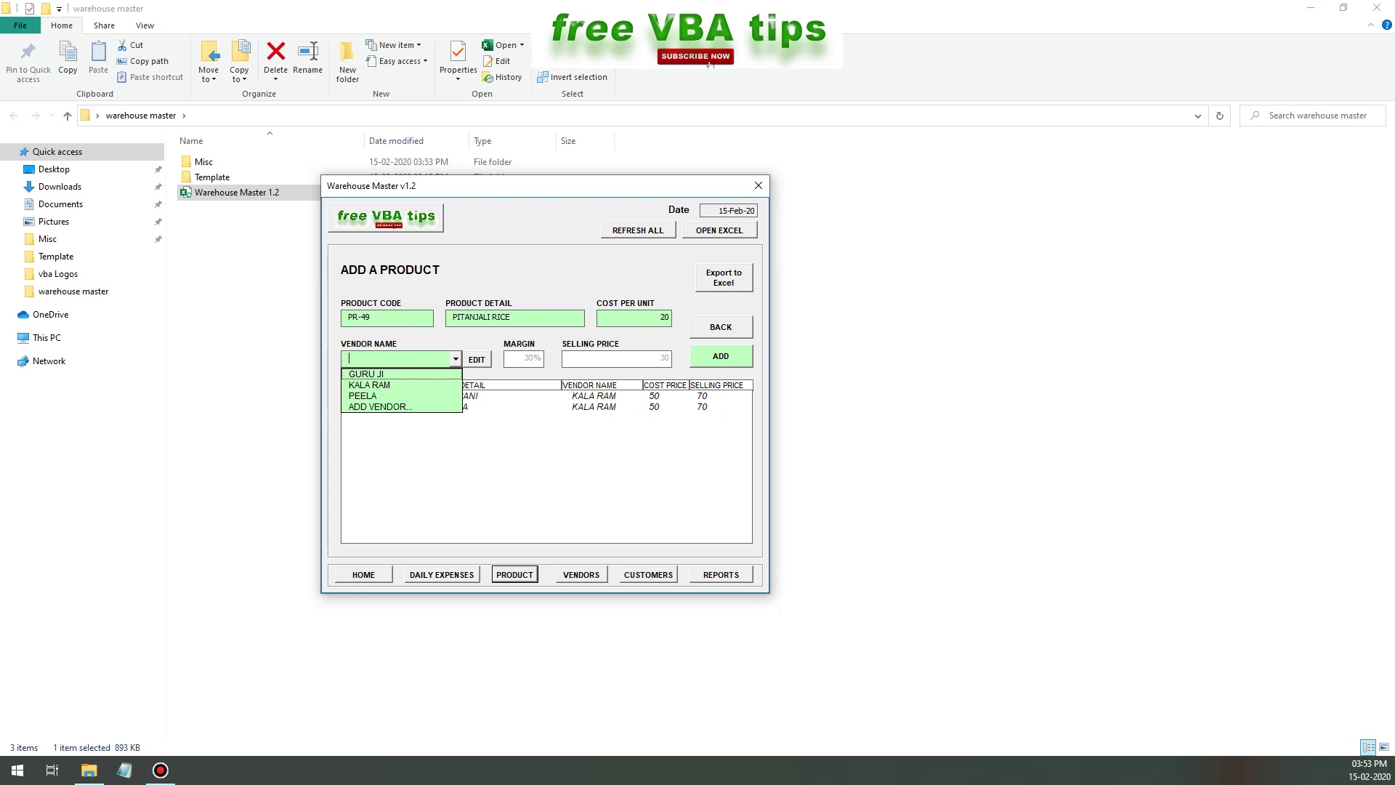
left_click(366, 373)
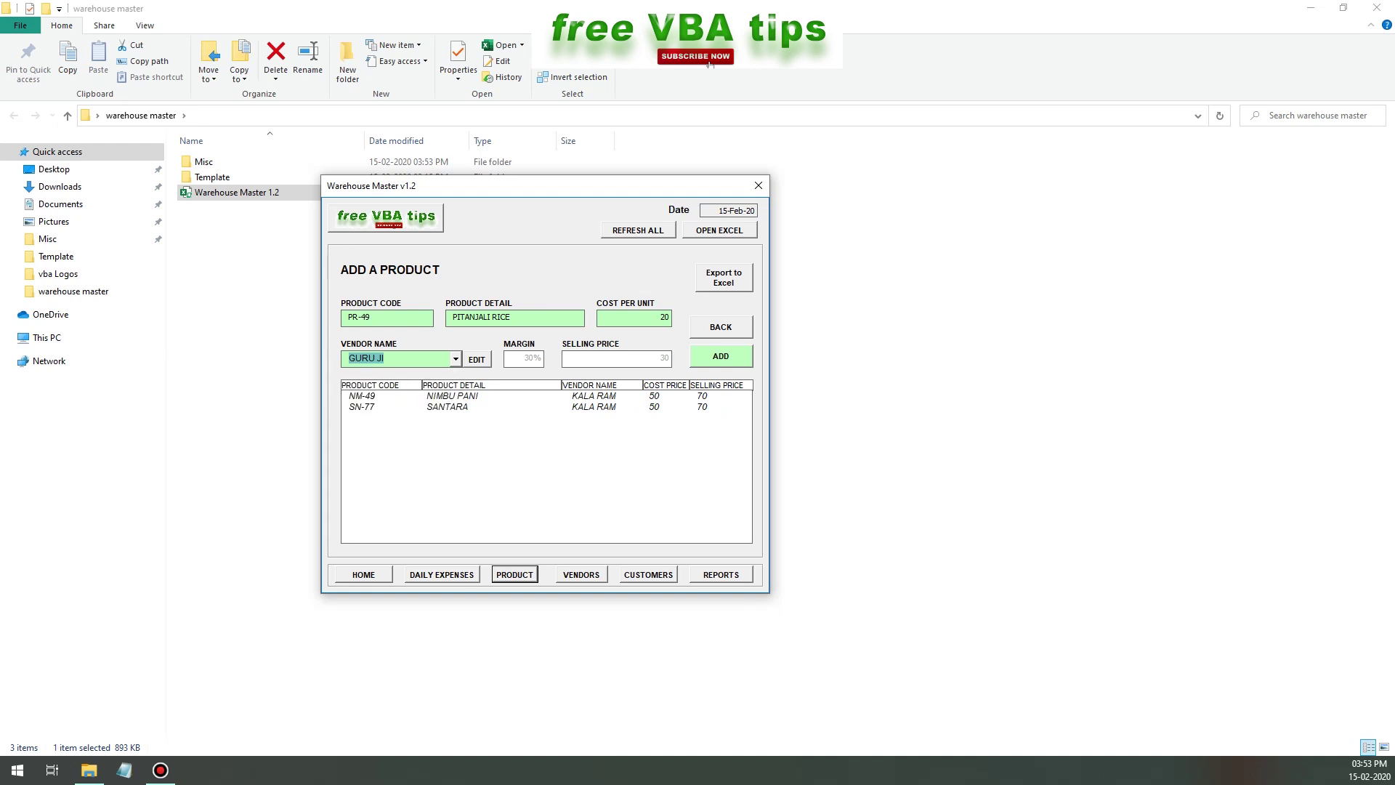
left_click(721, 356)
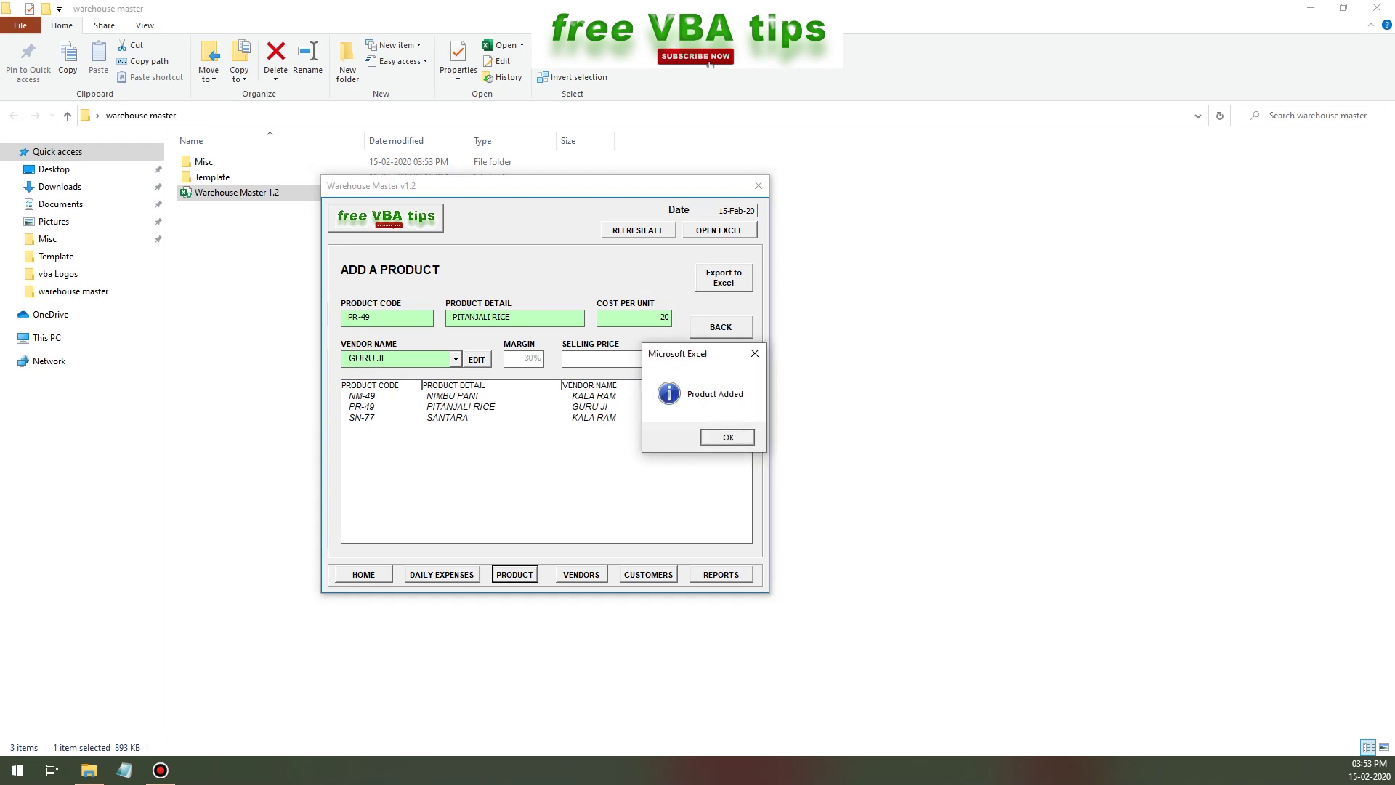
left_click(726, 436)
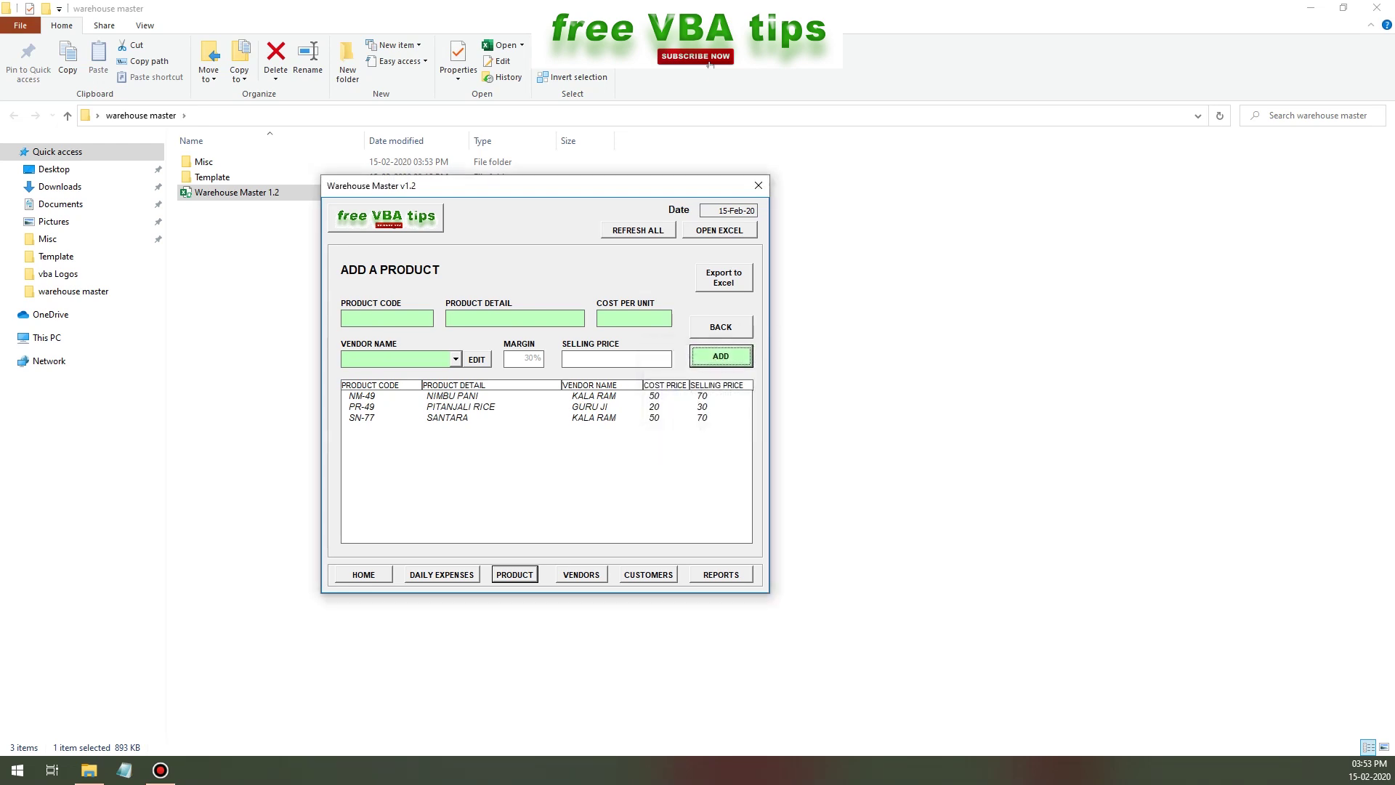
left_click(462, 407)
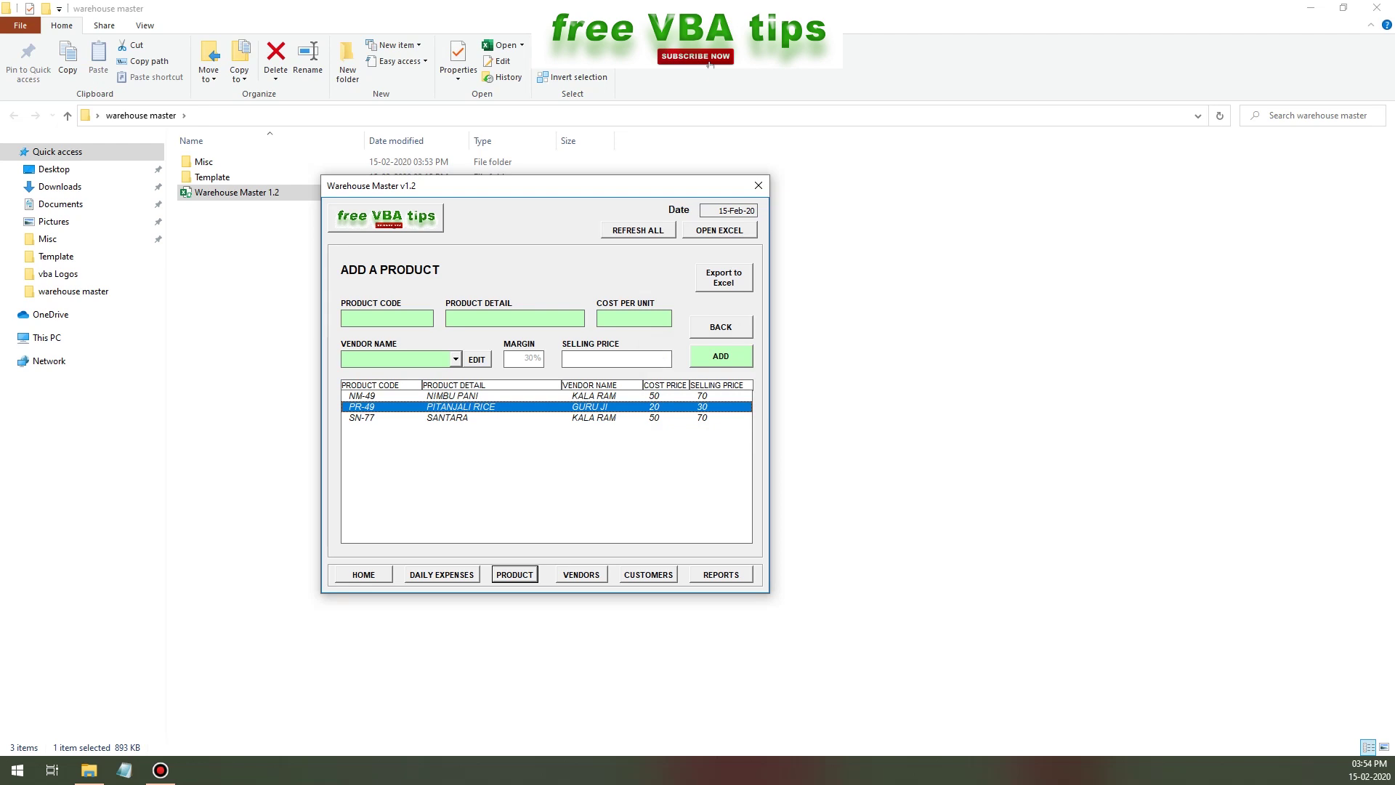
- Select PR-49 and record a purchase of 100 units after accepting the purchase prompt
left_click(363, 574)
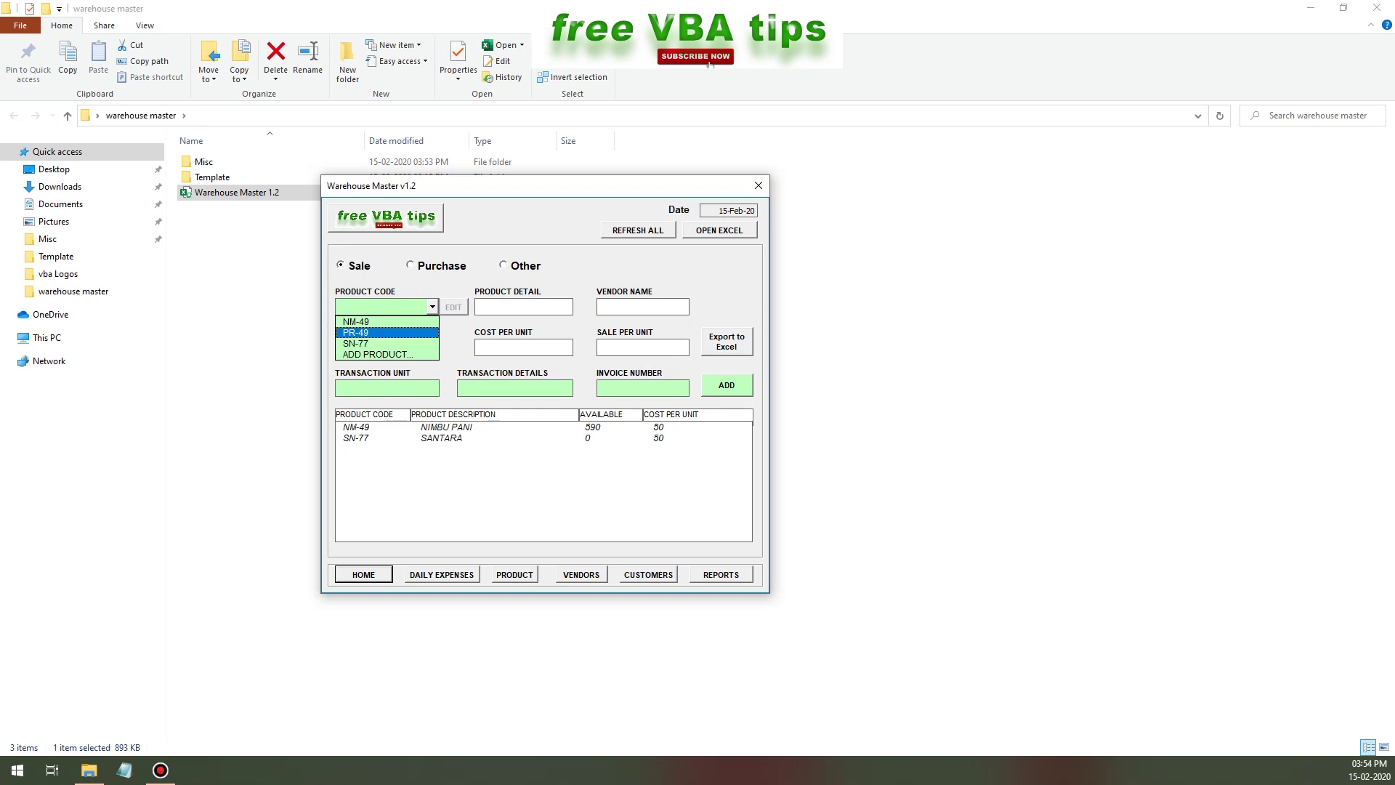
key("Return")
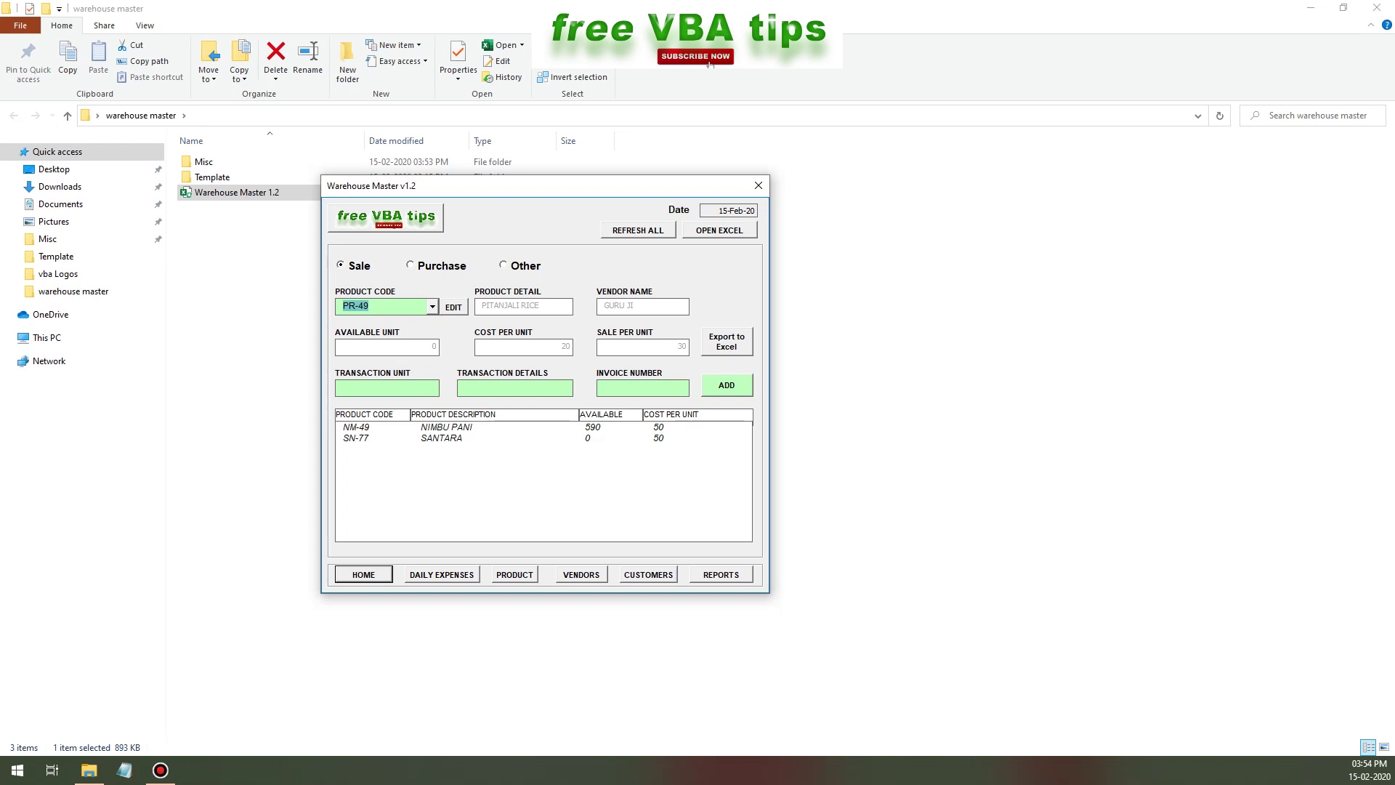
key("Tab")
type("1")
key("shift+Home")
type("1")
key("Return")
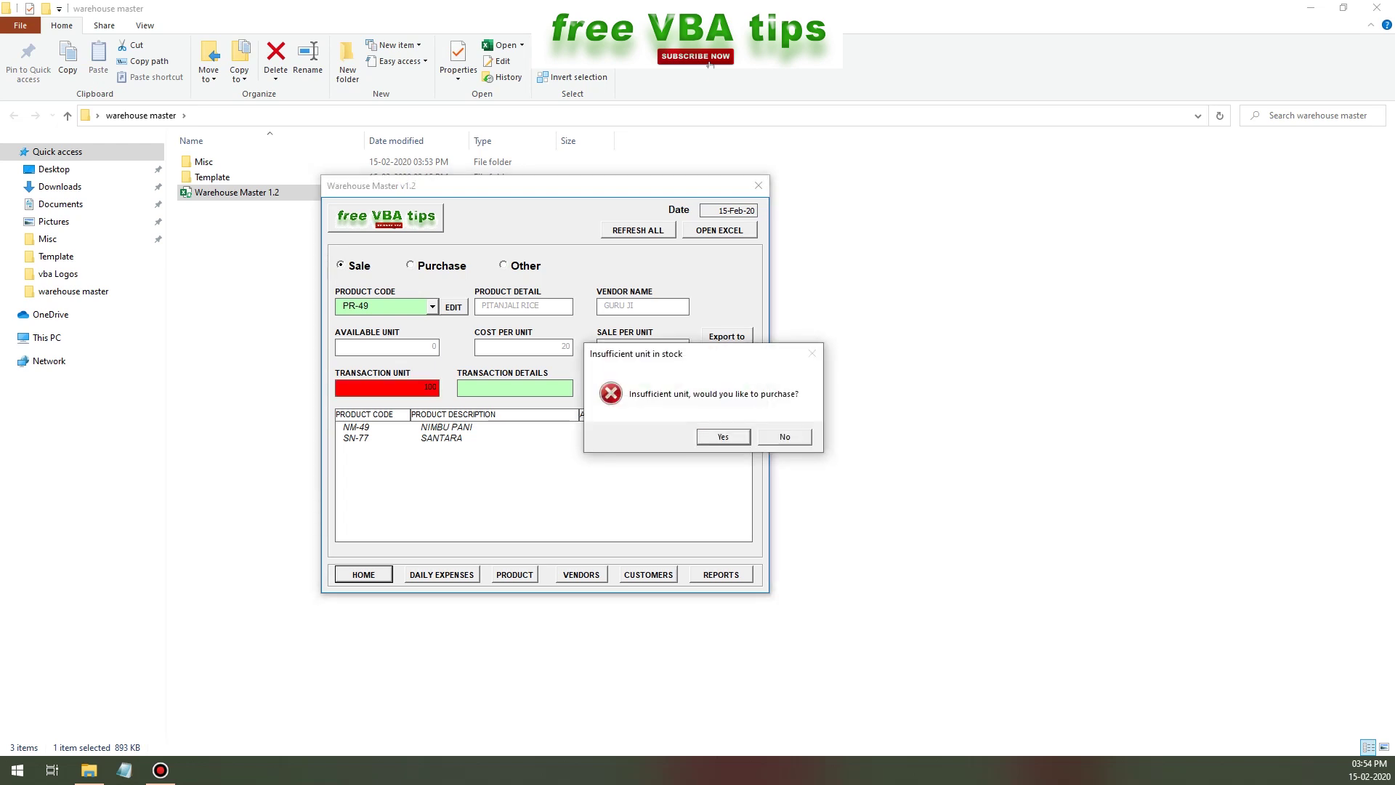
key("Return")
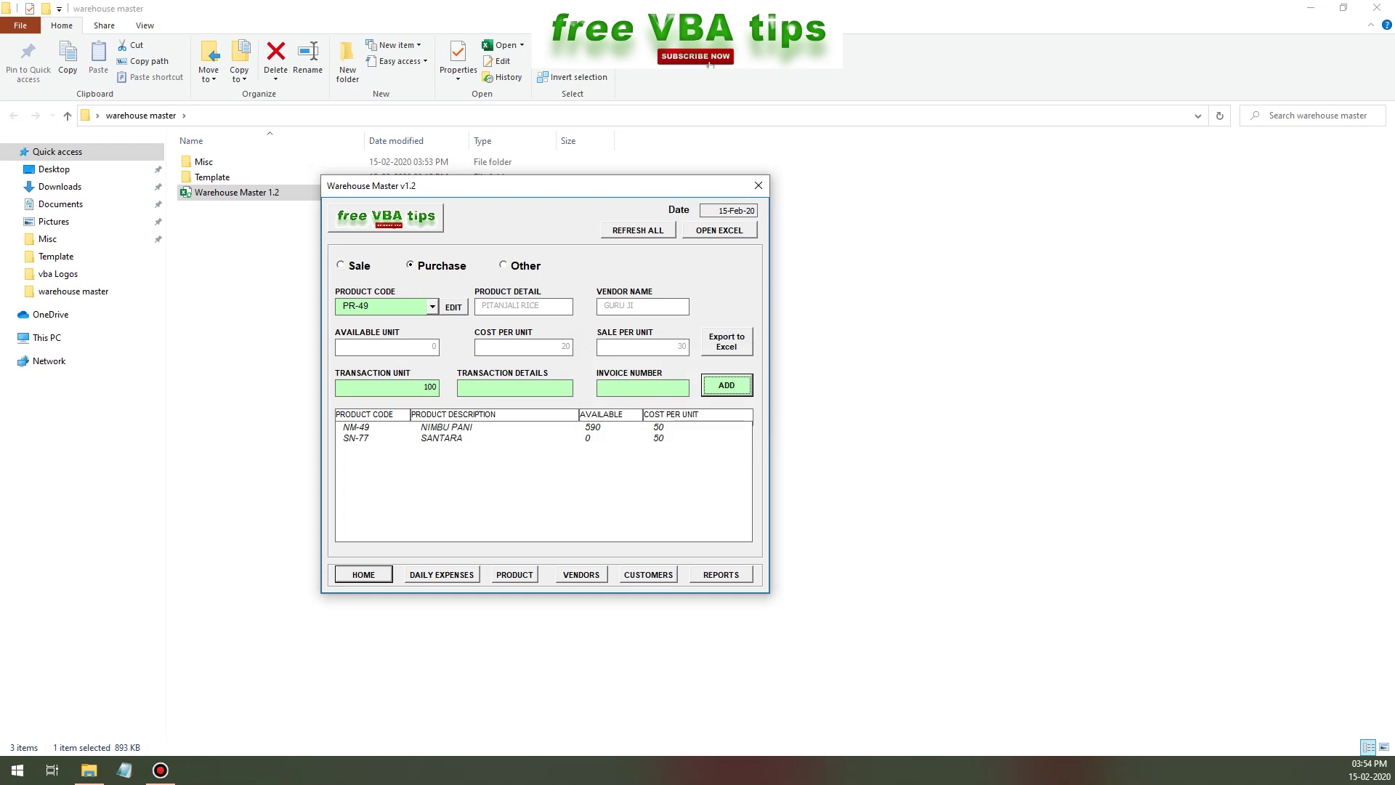
key("Return")
key("Return")
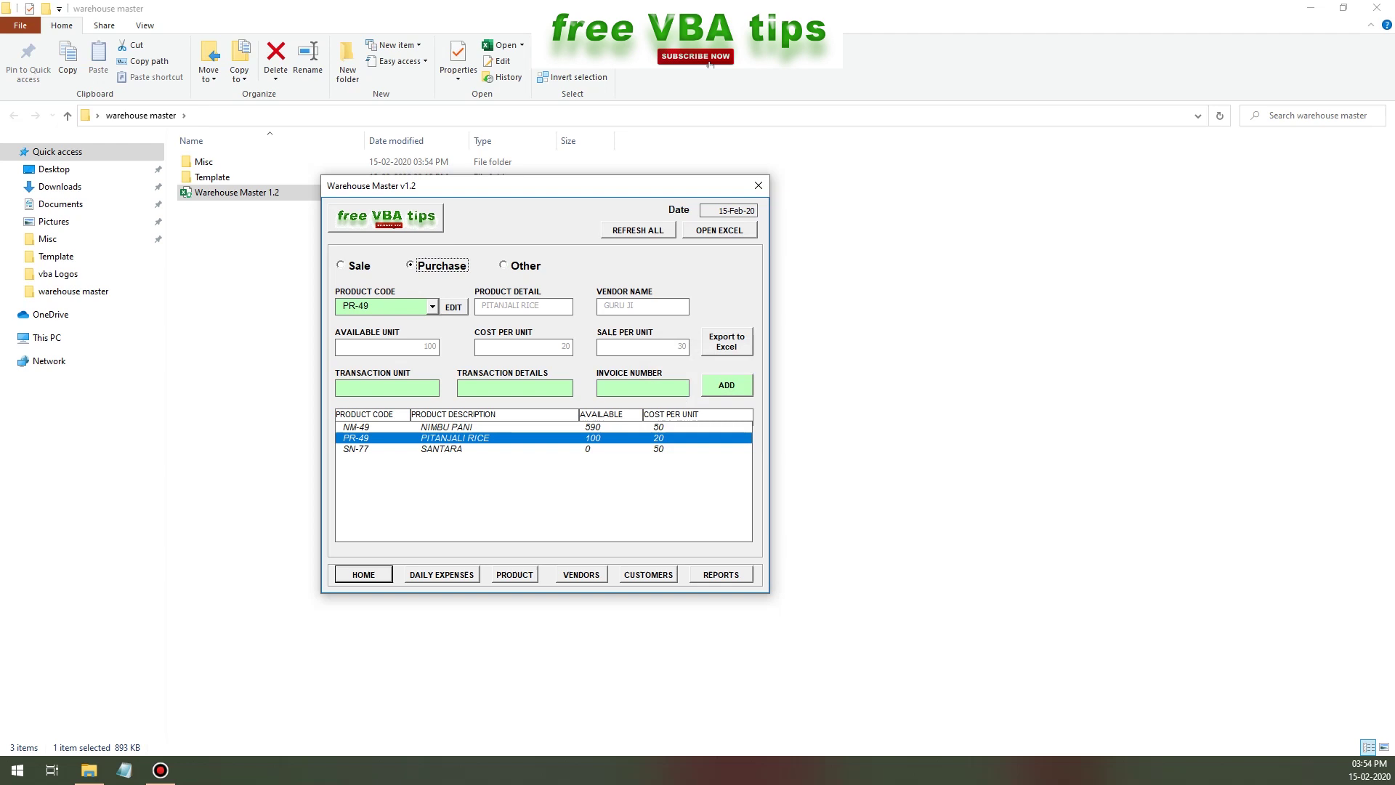
- Sell 1 unit of PR-49 and export the transaction records to Excel
key("Tab")
type("1")
key("Return")
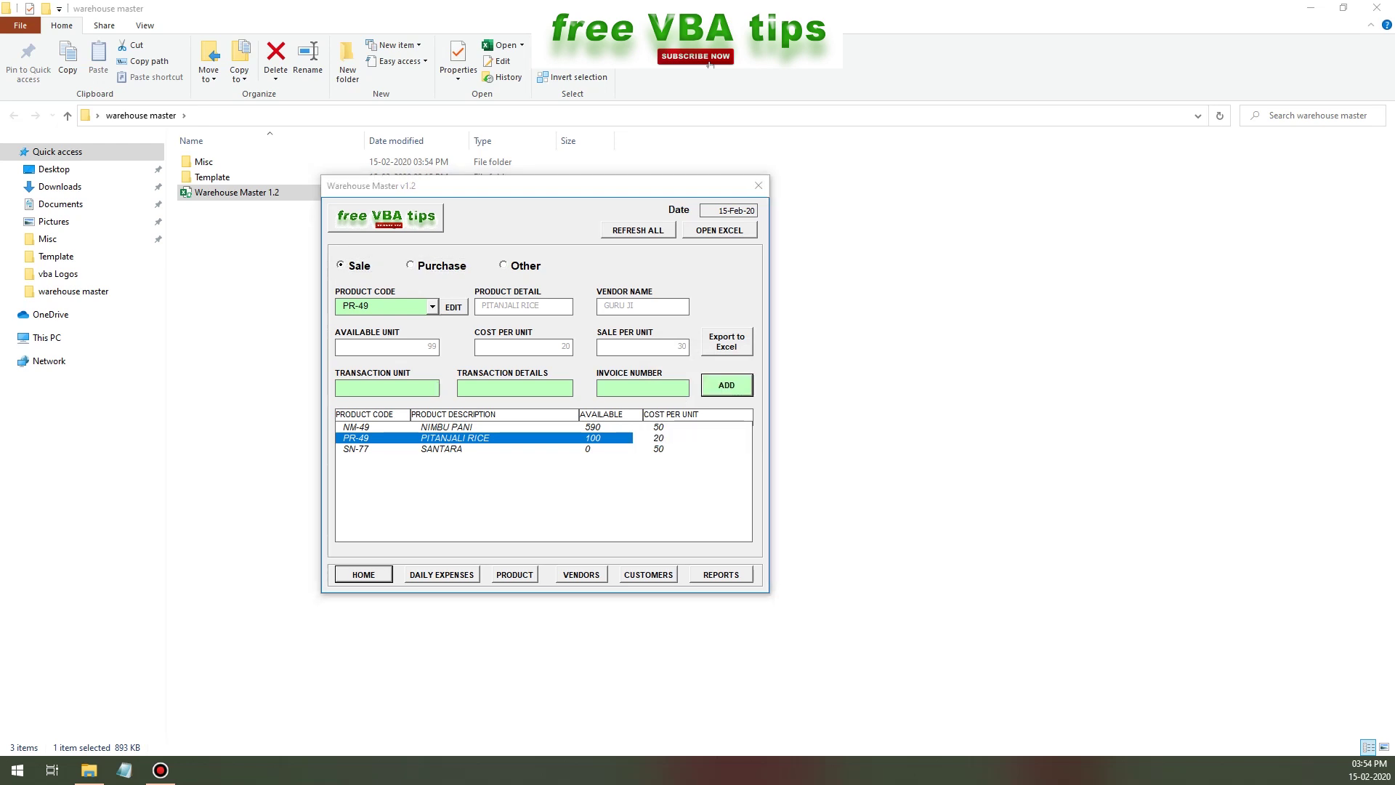
key("Return")
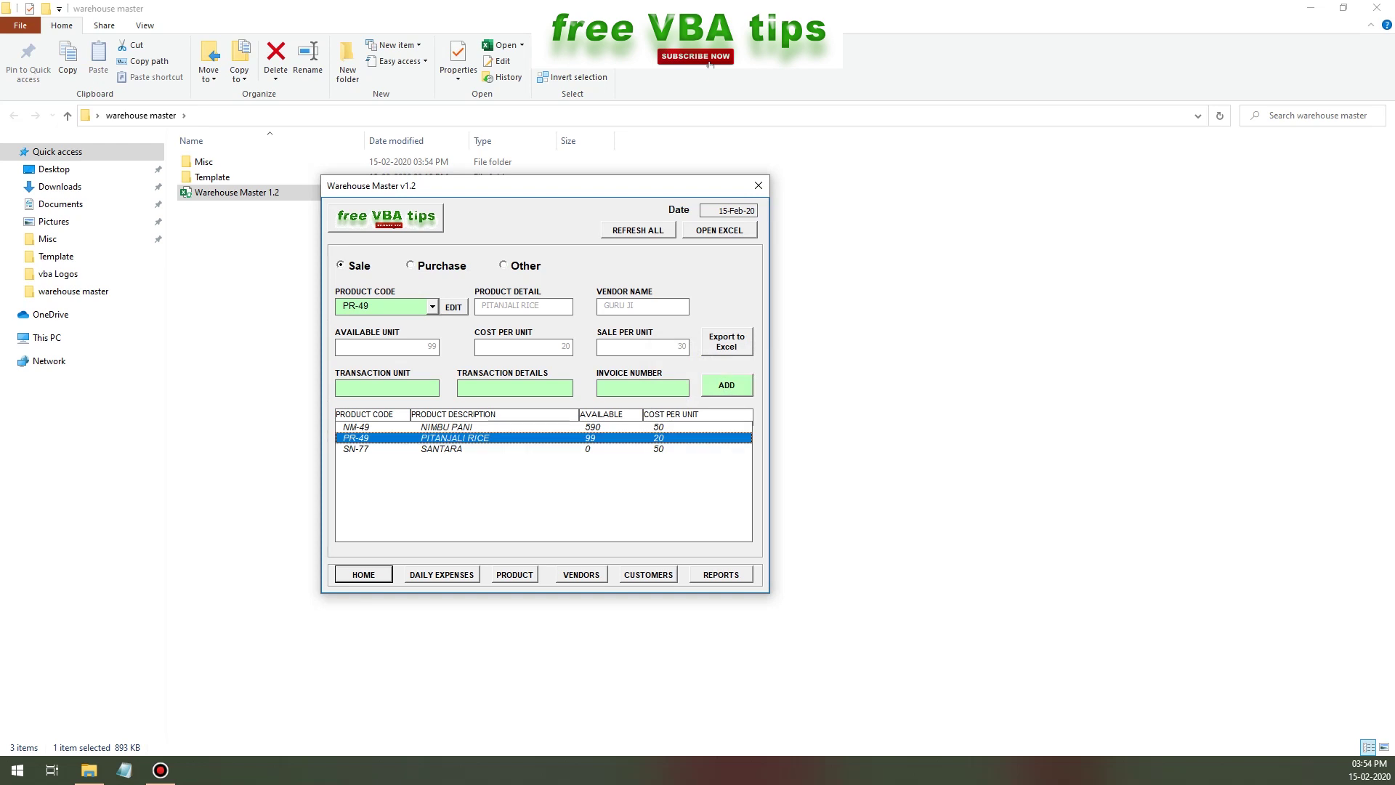
key("Return")
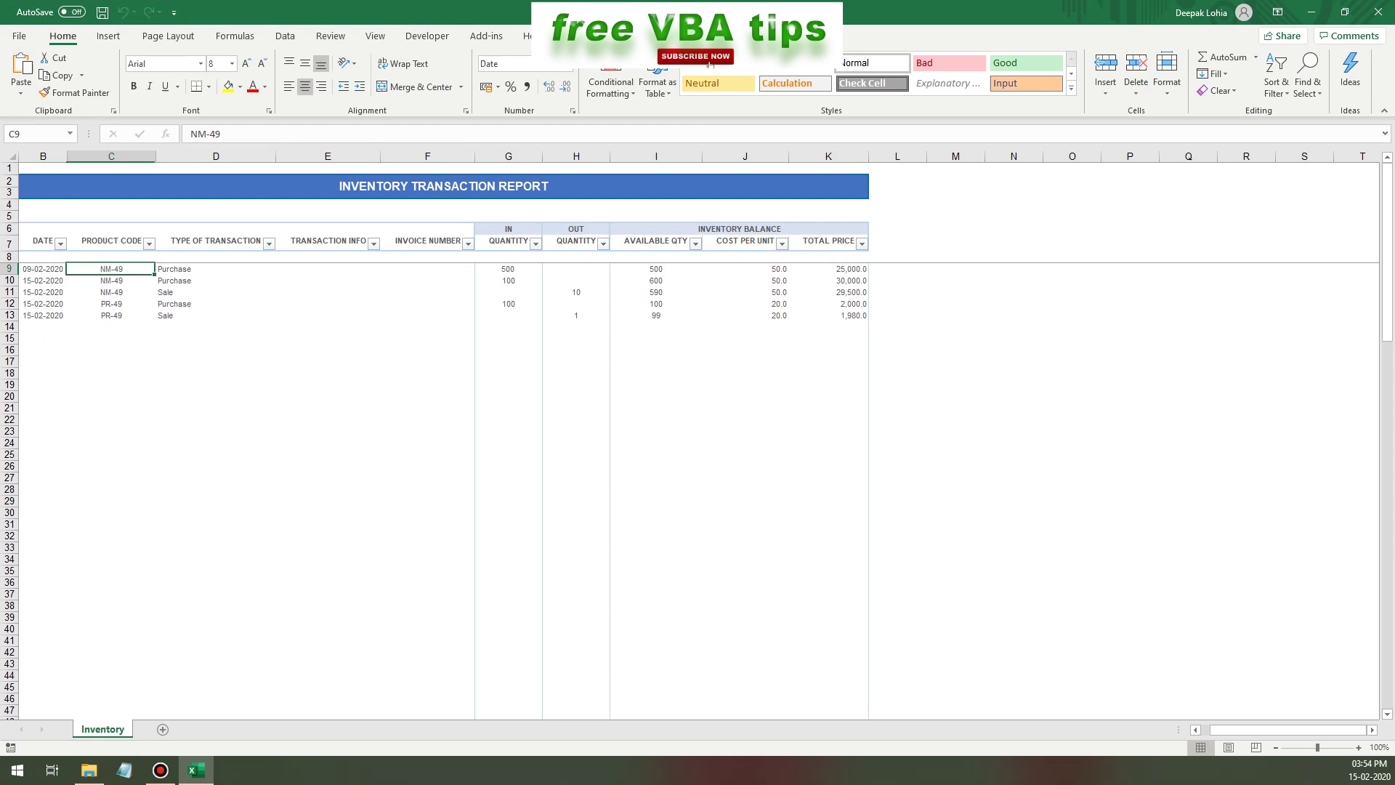
- Review the transaction rows B9:K13 and cost in J12, then close the report without saving
left_click(43, 291)
left_click_drag(43, 268, 836, 315)
left_click(744, 303)
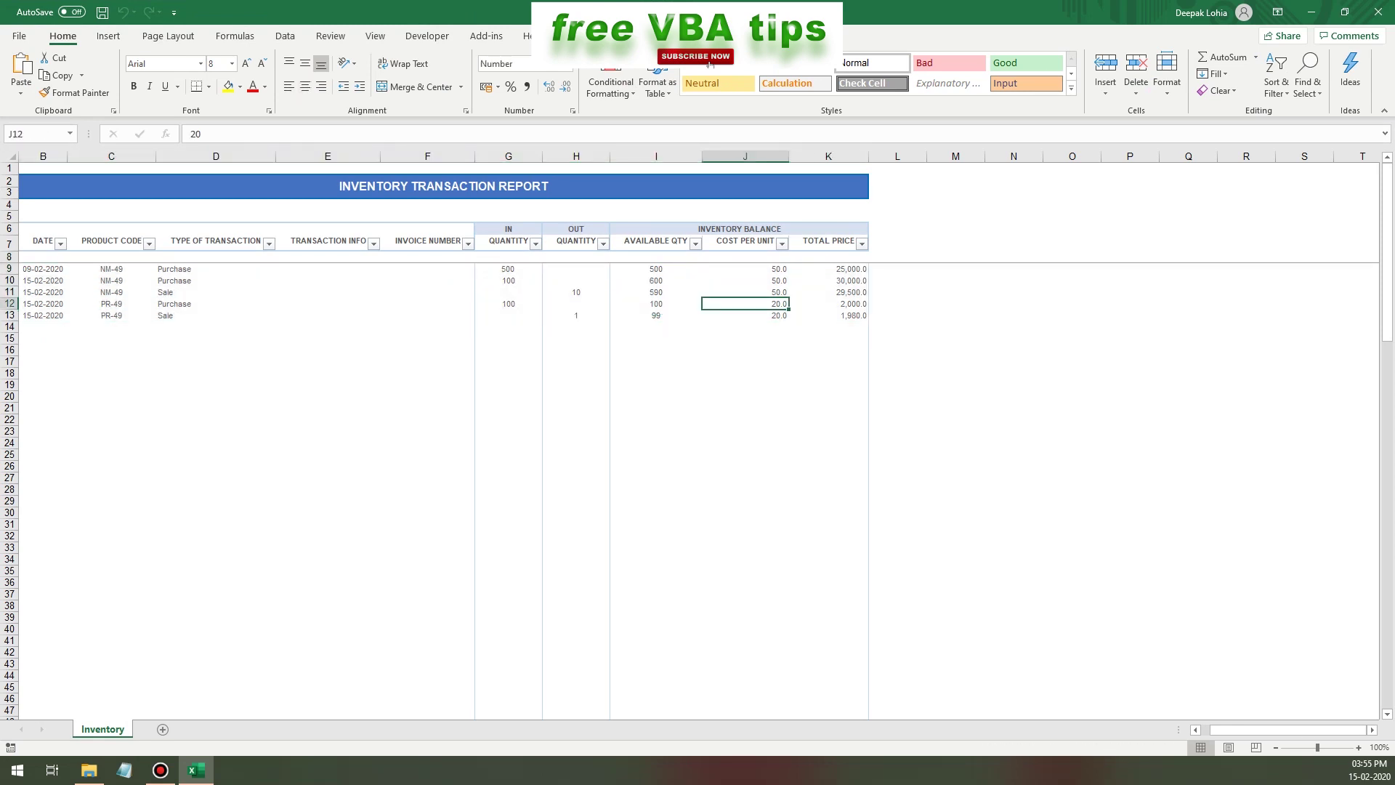
left_click(1378, 12)
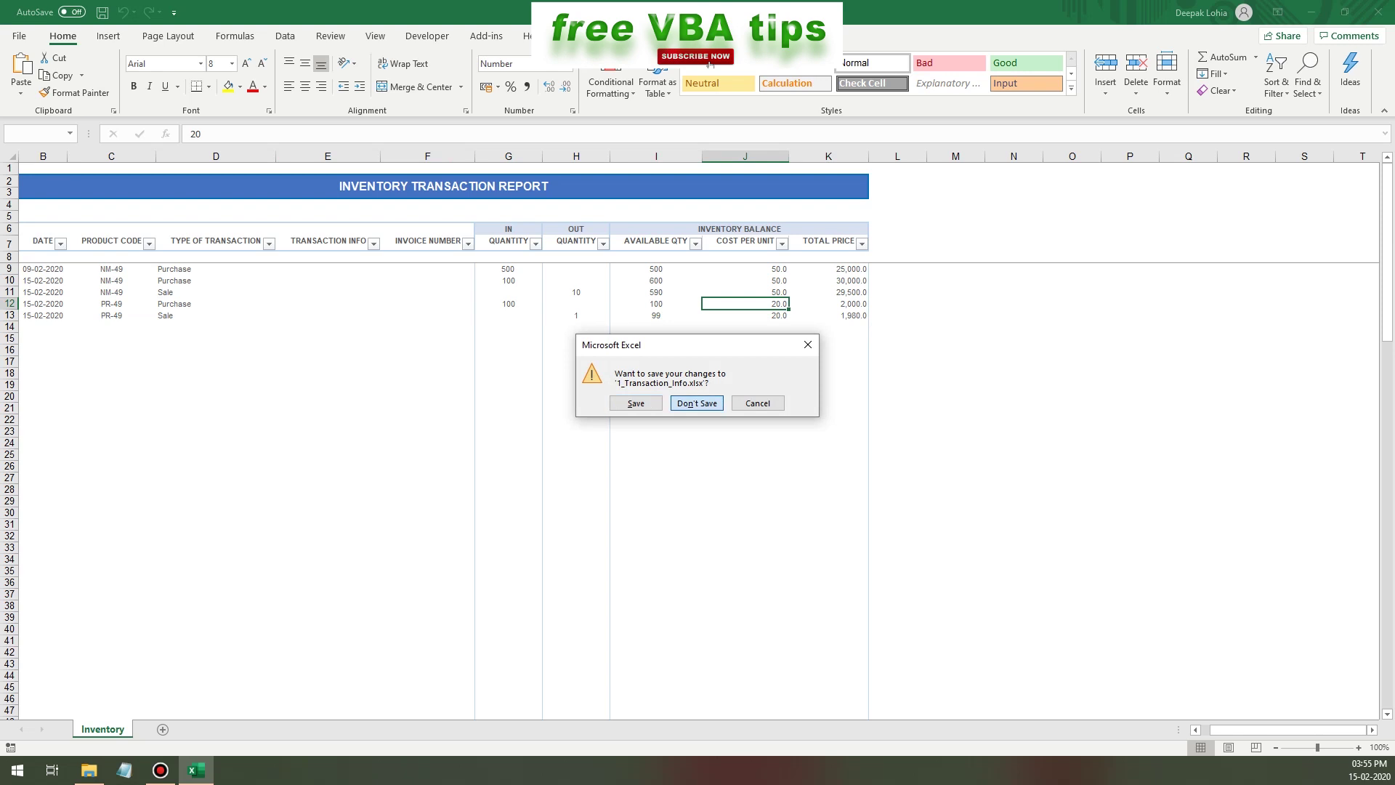
left_click(696, 403)
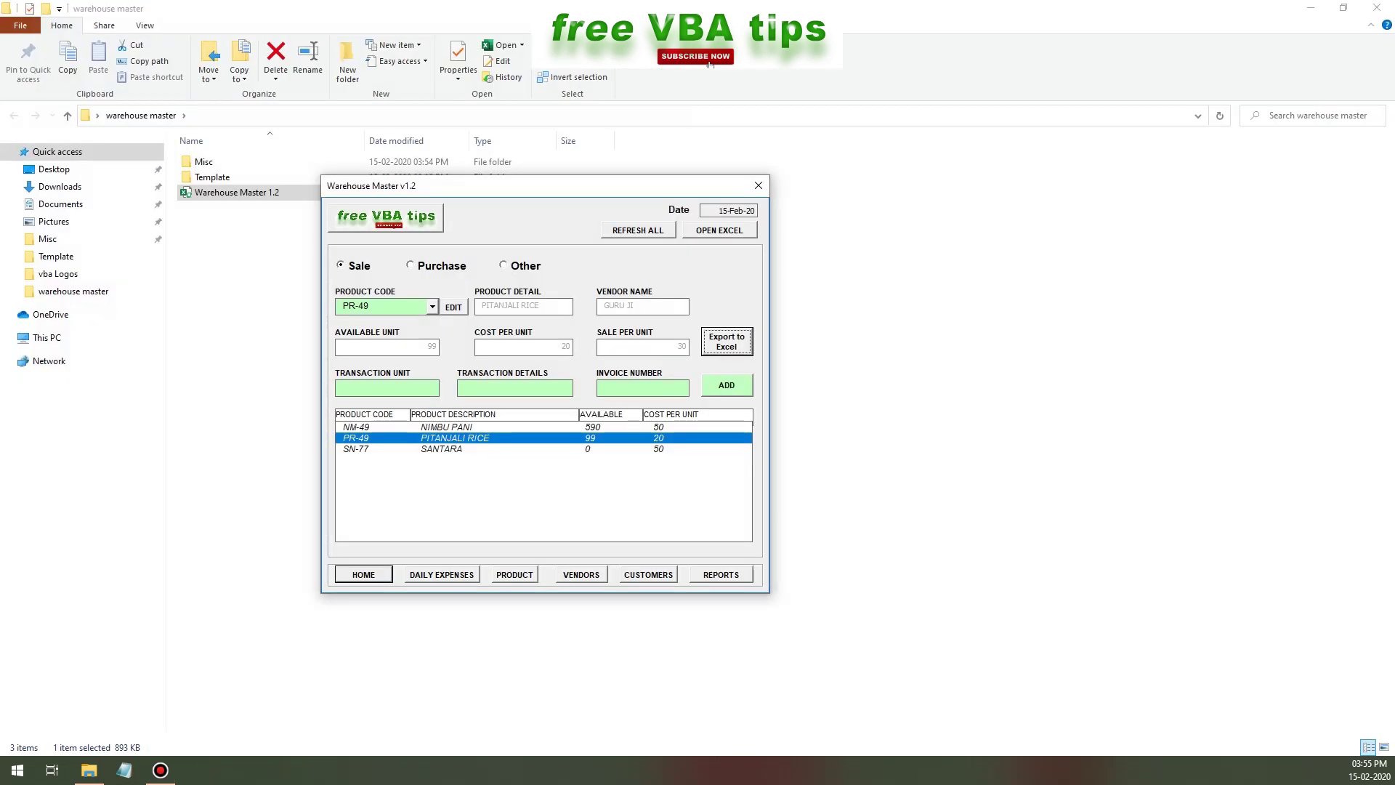
- Record a Buy-Furniture daily expense of 10 with details TEST
left_click(441, 575)
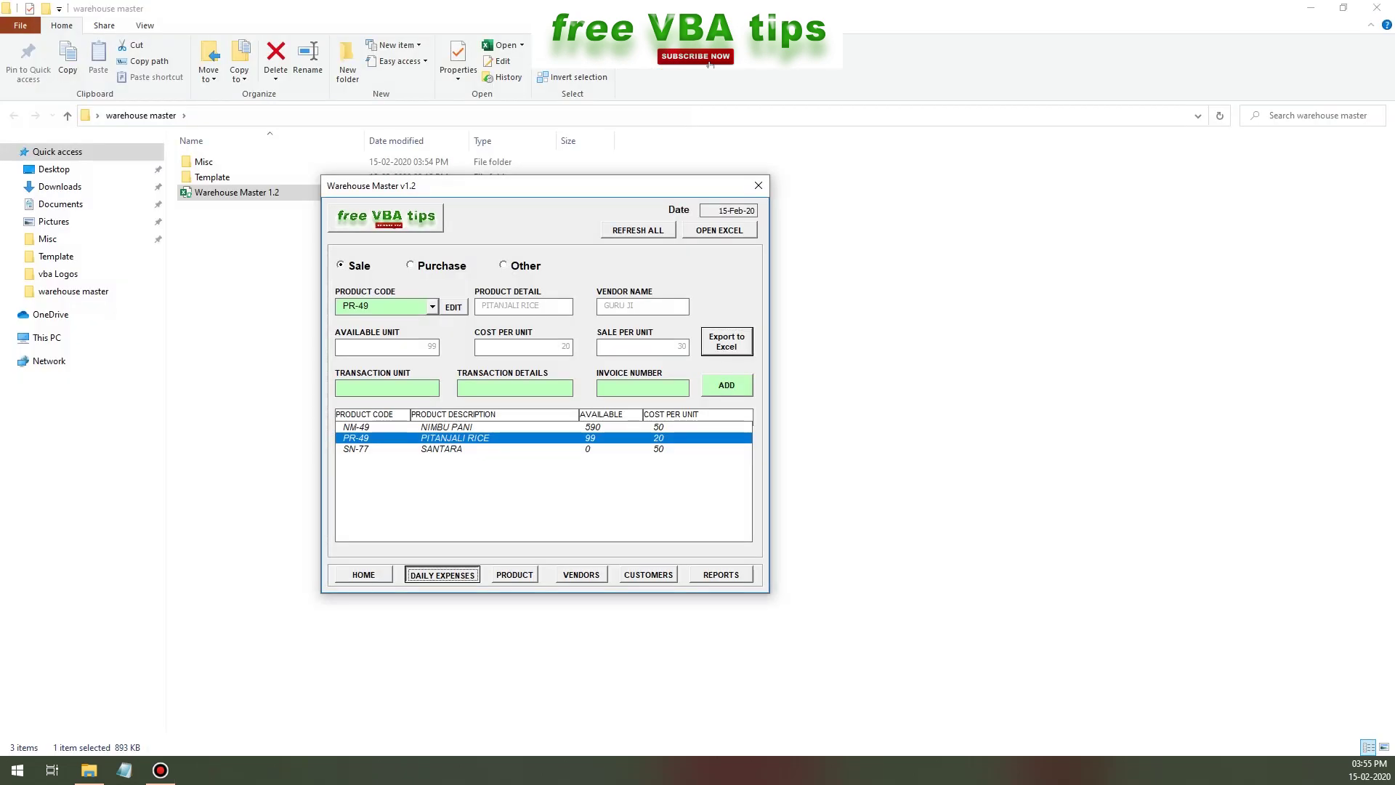
key("F4")
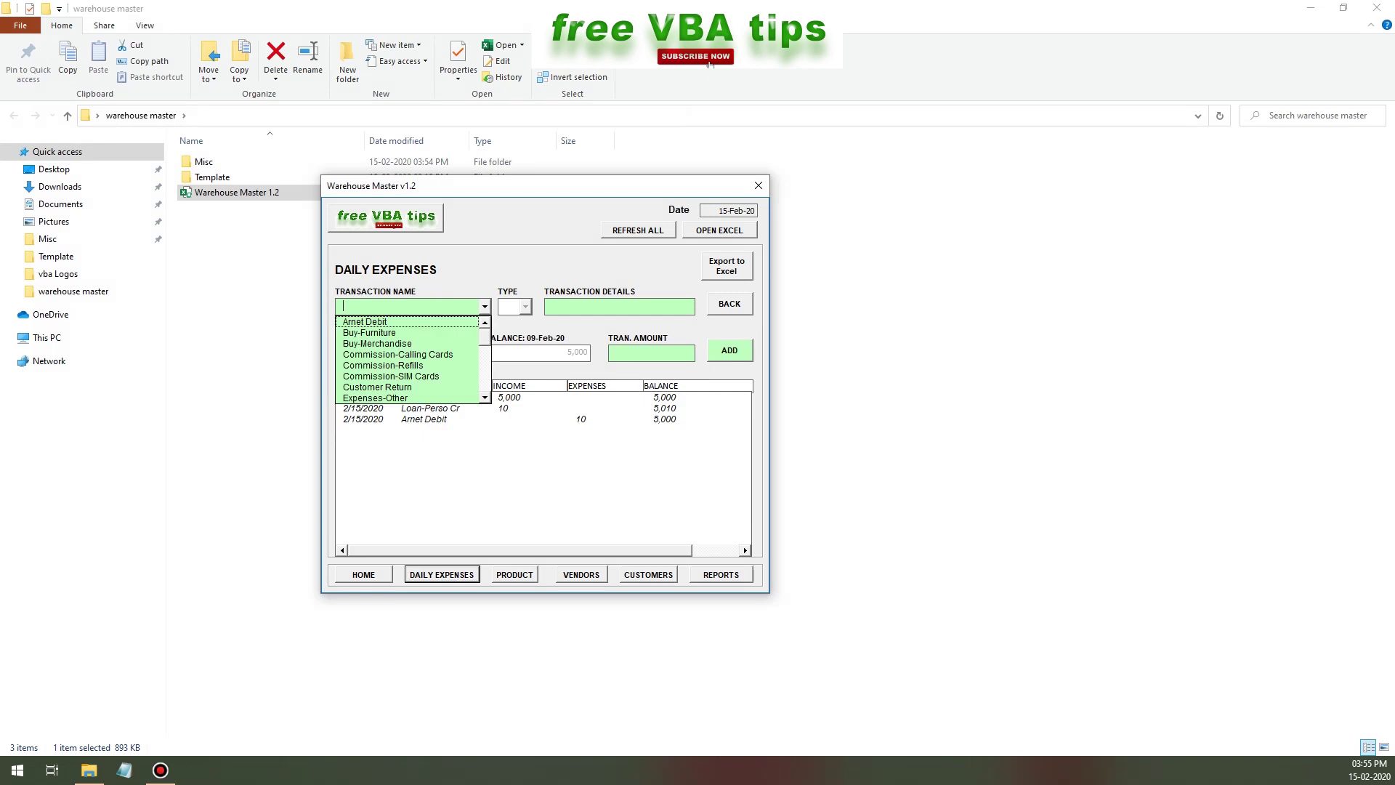
key("Return")
key("Tab")
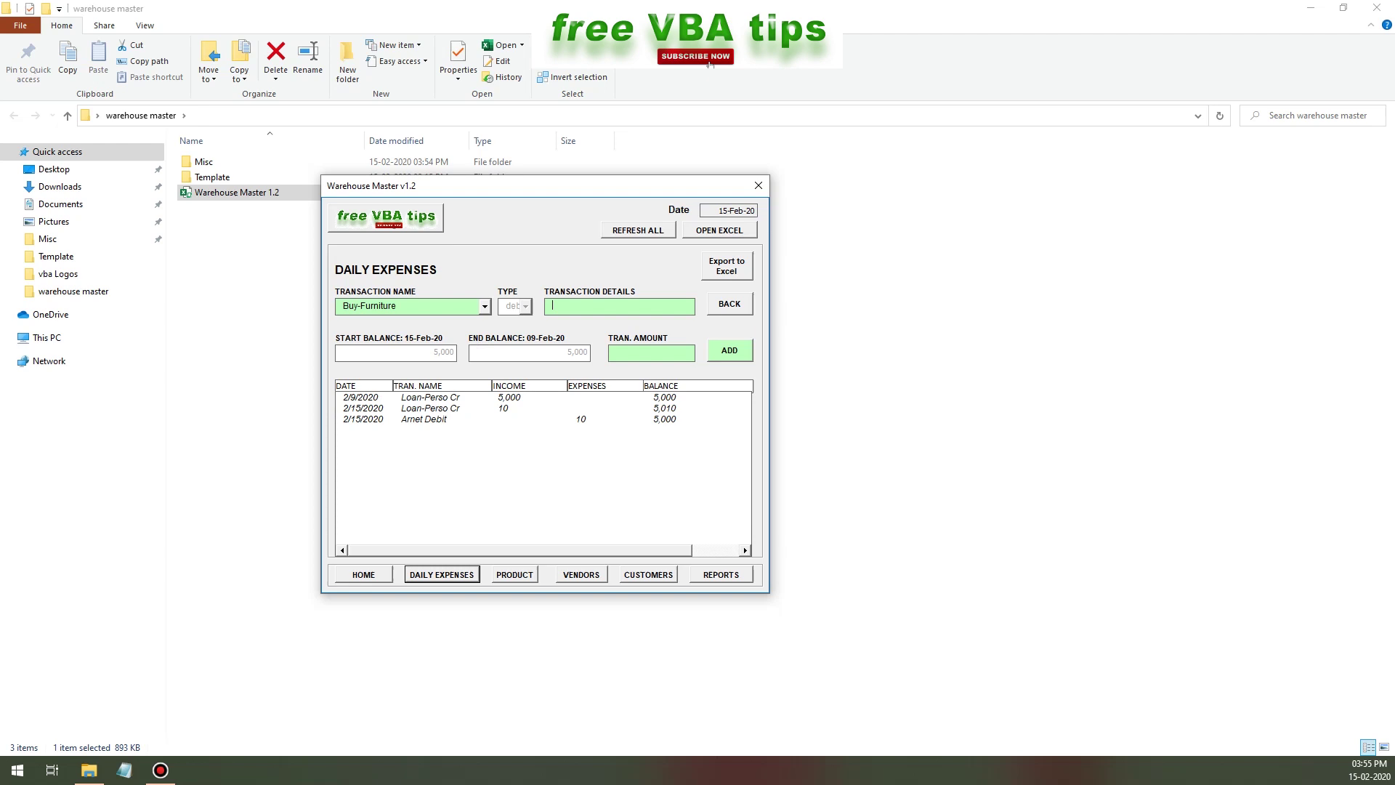
type("TEST")
key("Return")
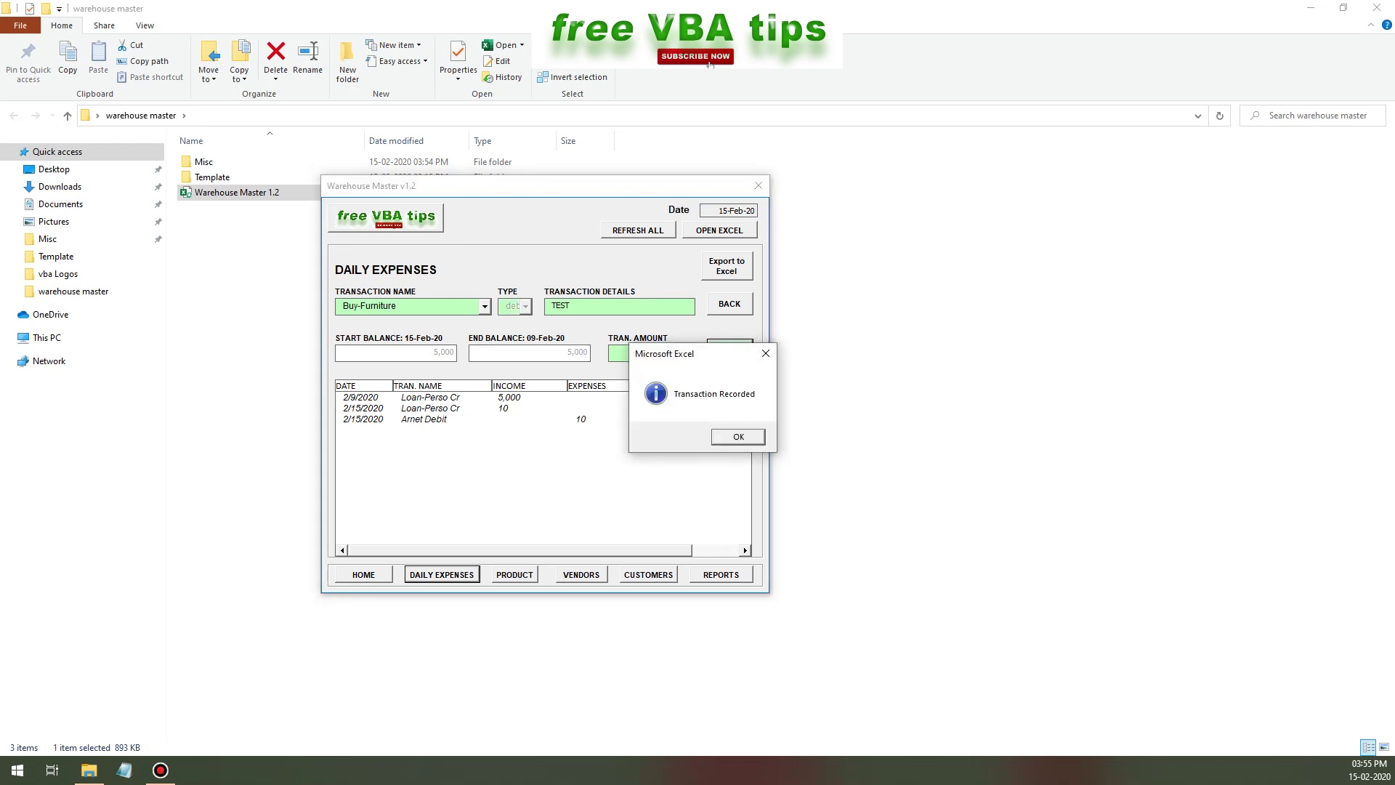
key("Return")
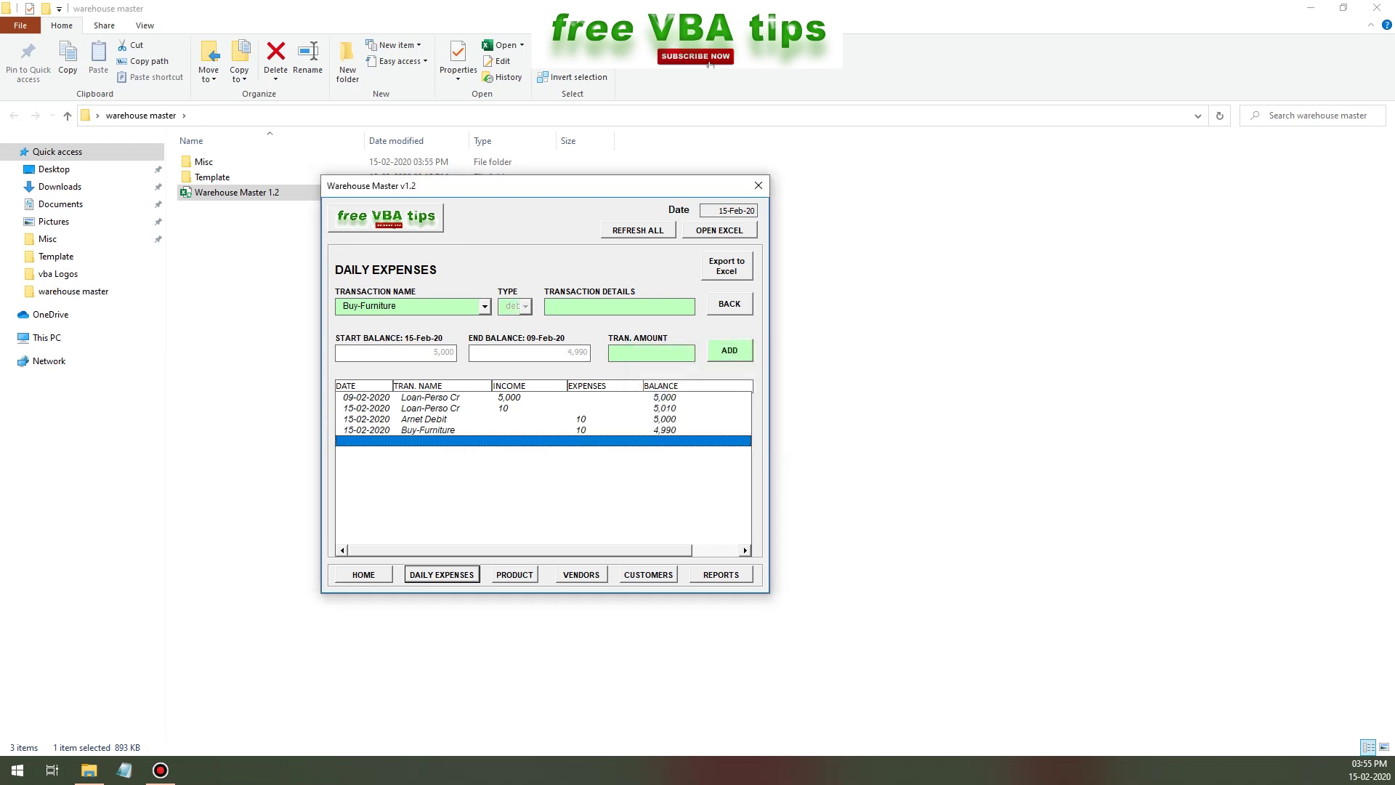
- Export the daily expenses, check the Daily Expenses sheet, and close the workbook unsaved
key("Tab")
key("Return")
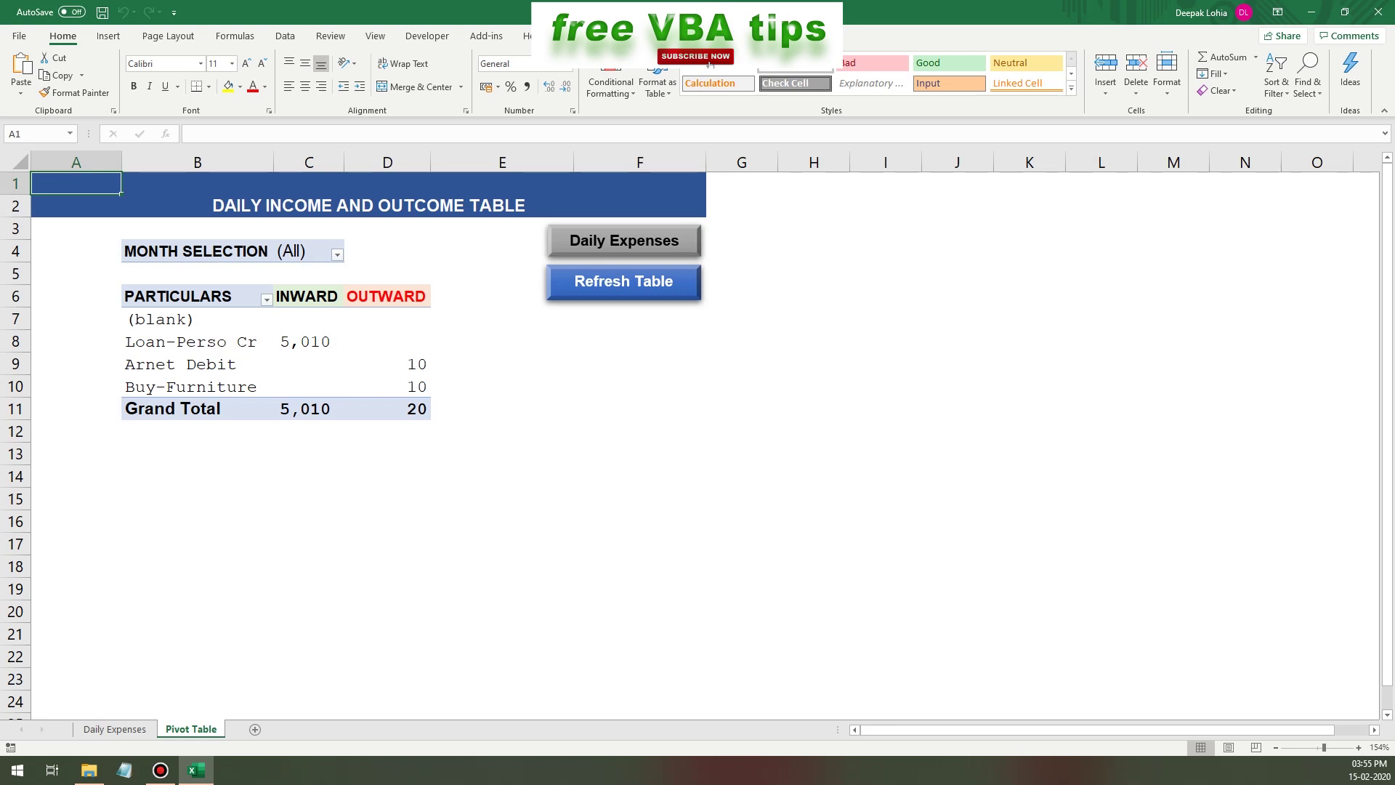
left_click(624, 241)
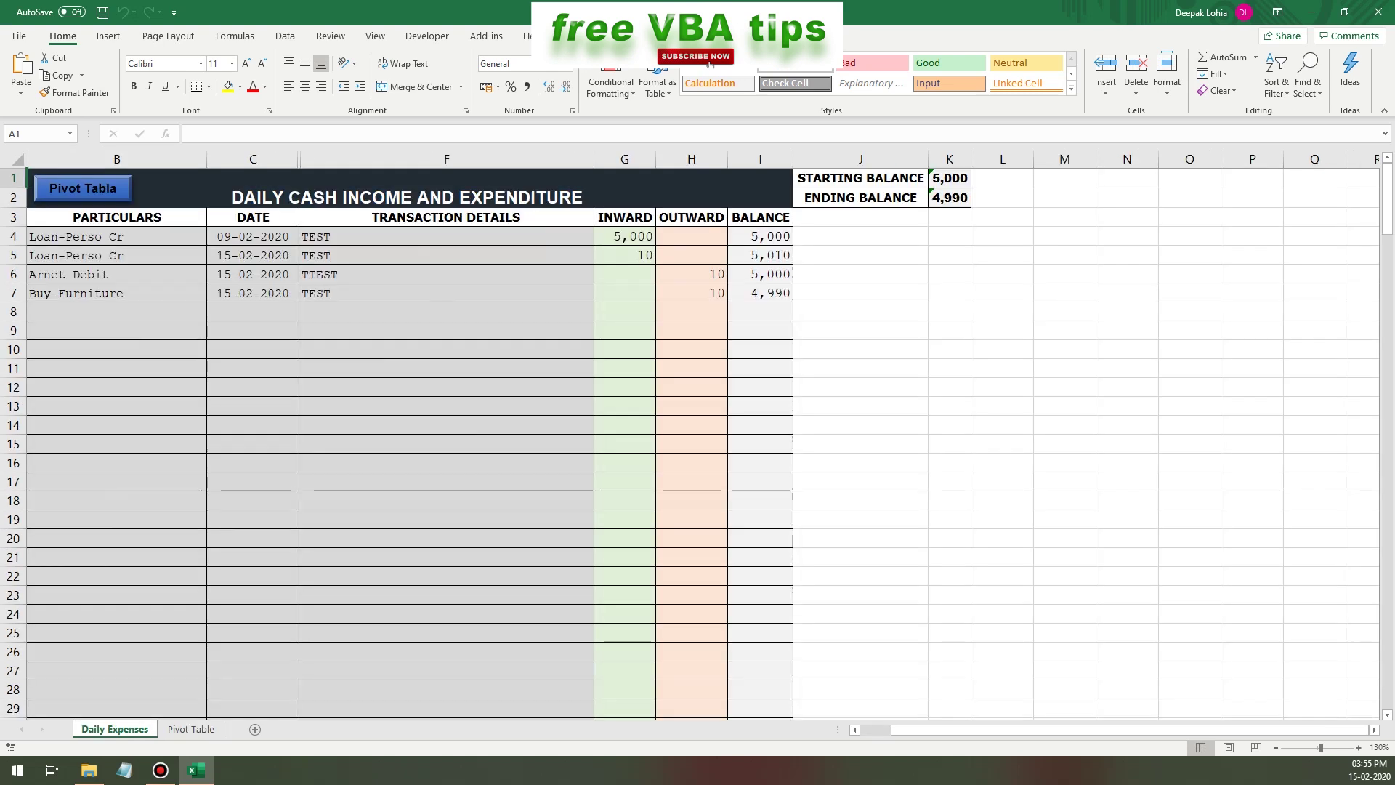
left_click(1378, 12)
key("Tab")
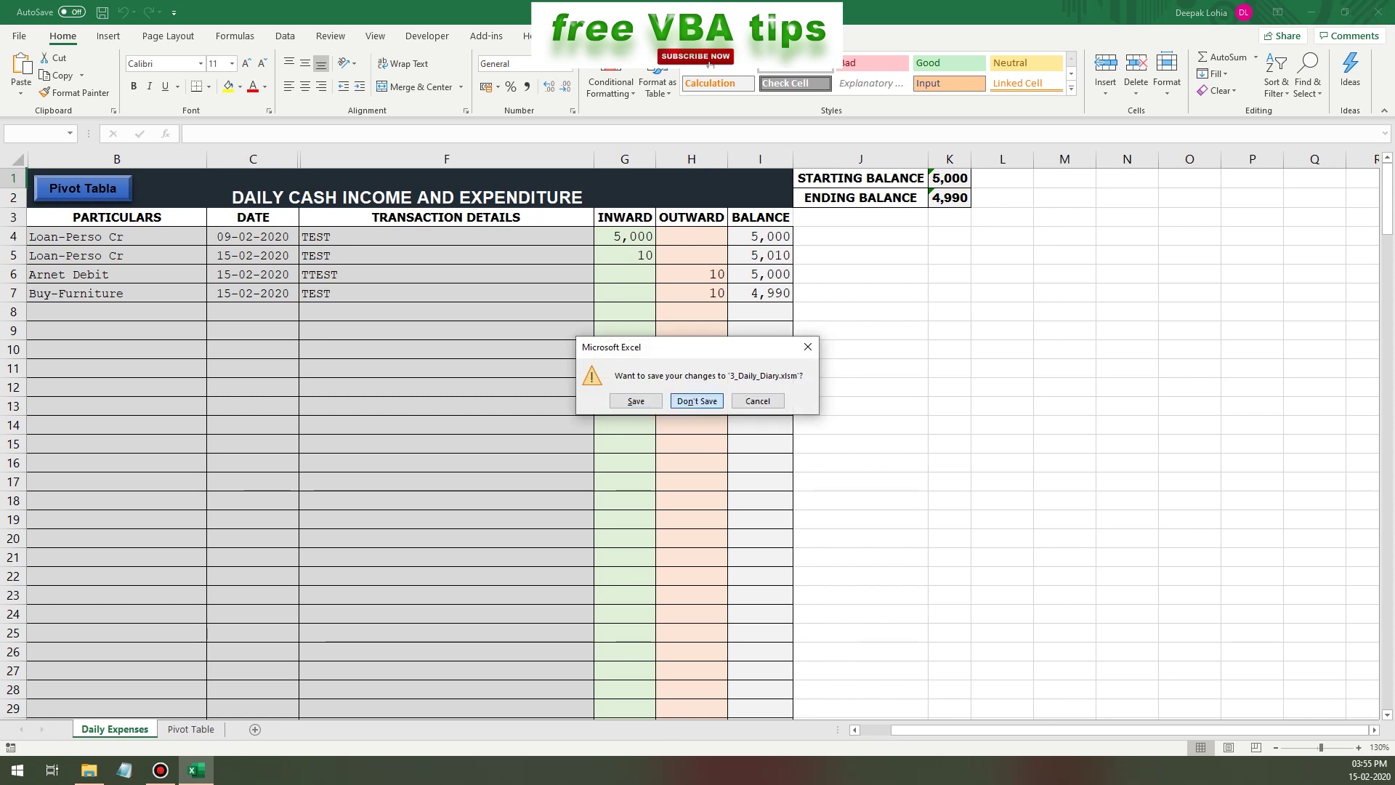
key("Return")
left_click_drag(495, 191, 455, 220)
key("Tab")
- Step through the Product and Vendor pages to reach Add a Customer
key("Return")
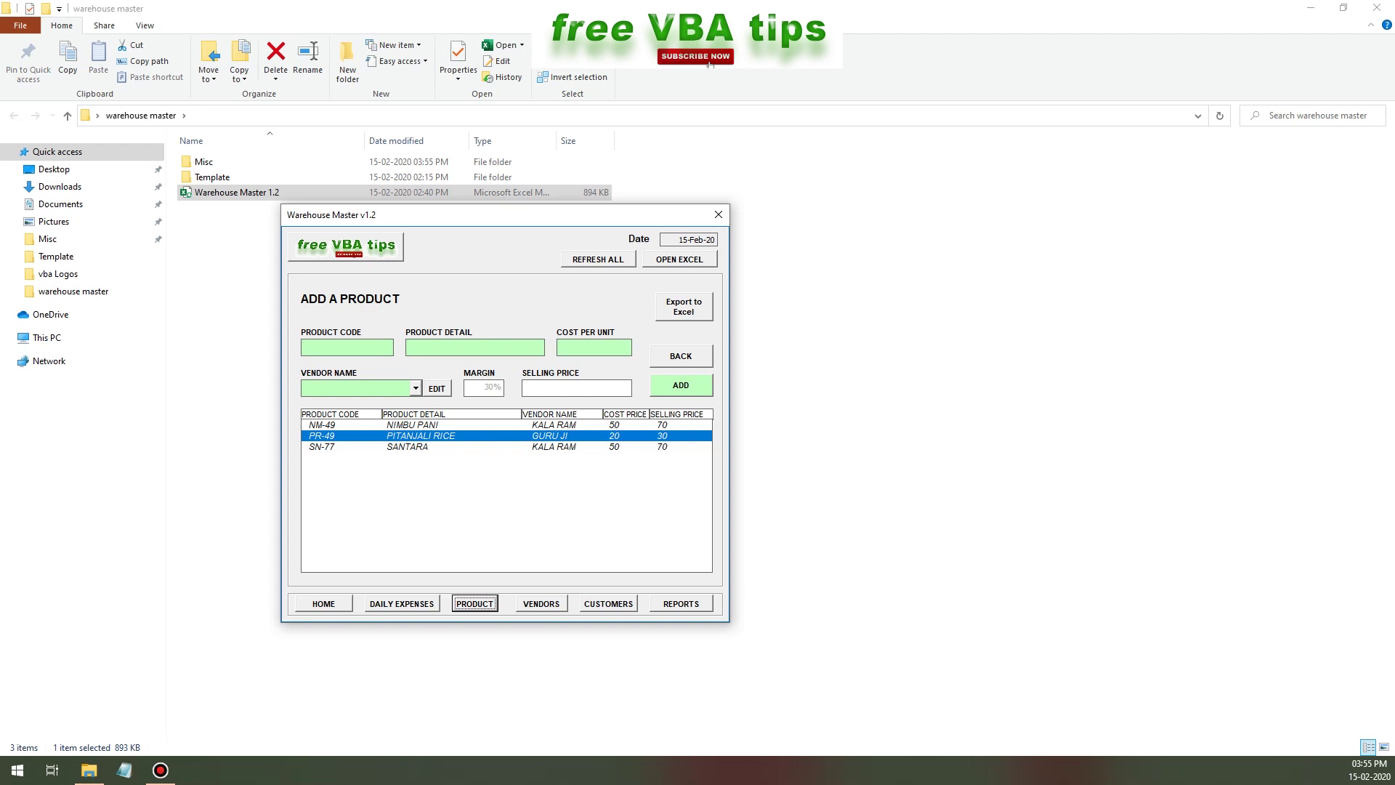
key("Tab")
key("Tab")
key("Return")
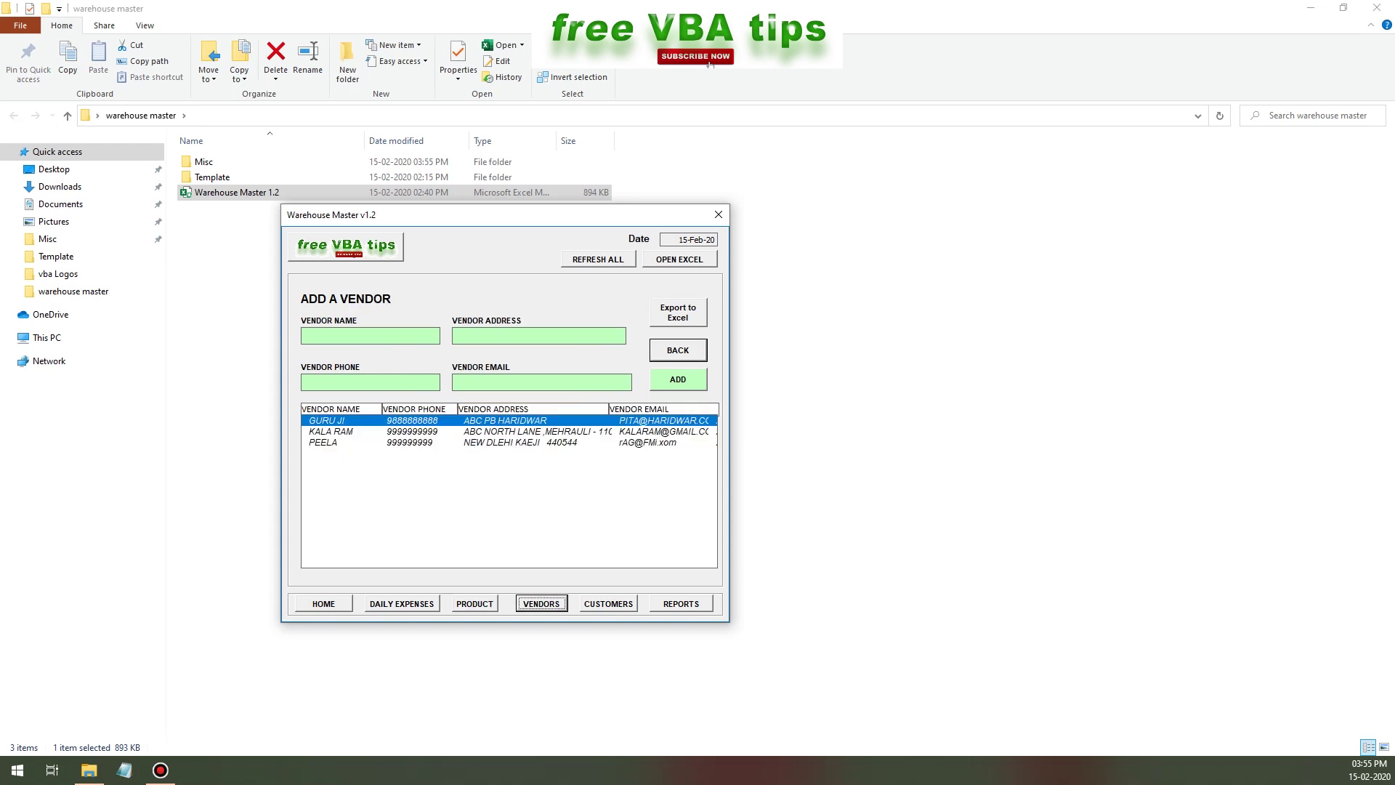
key("Tab")
key("Tab")
key("Return")
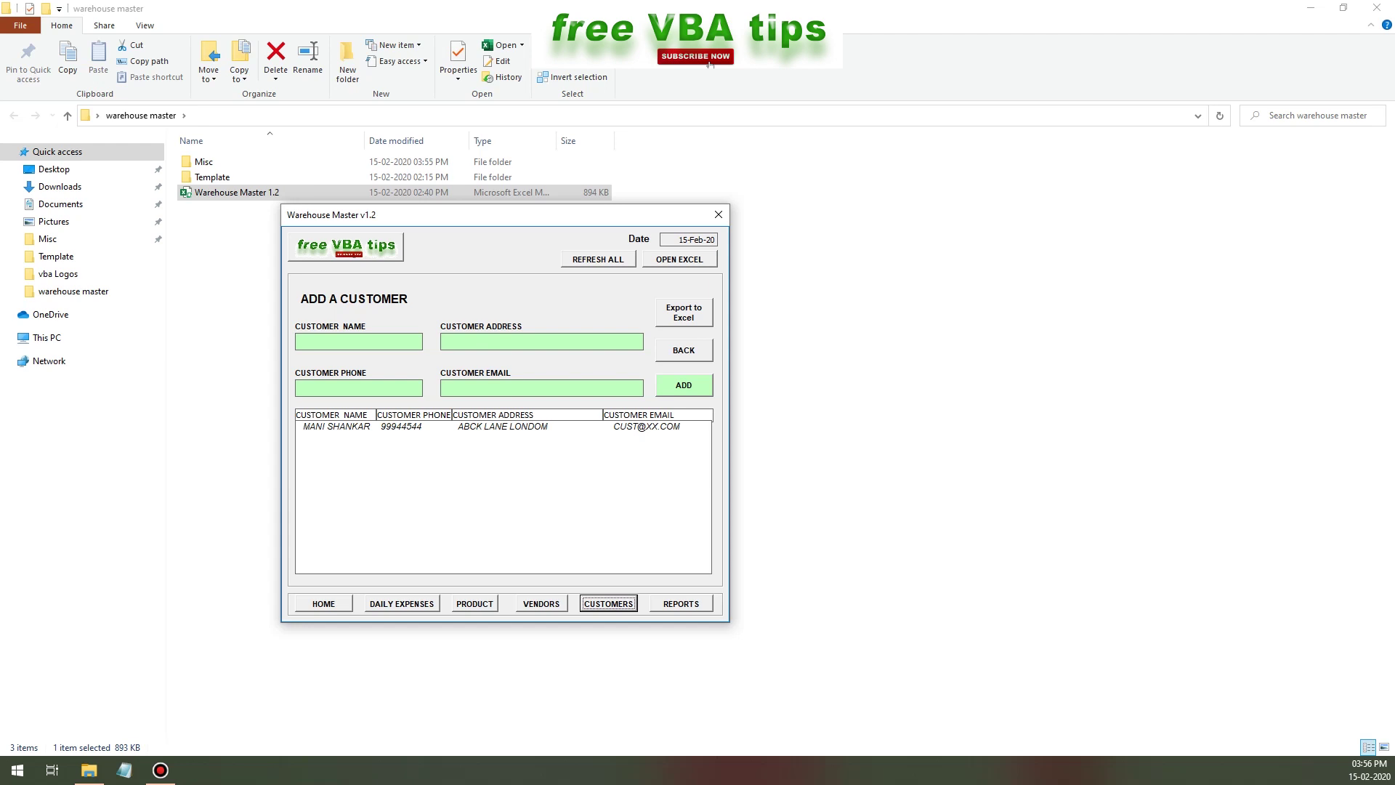
- Add a second customer with their full name, address, phone number and e-mail address
left_click(684, 349)
key("Tab")
type("ABC LONDON AE DLDLD")
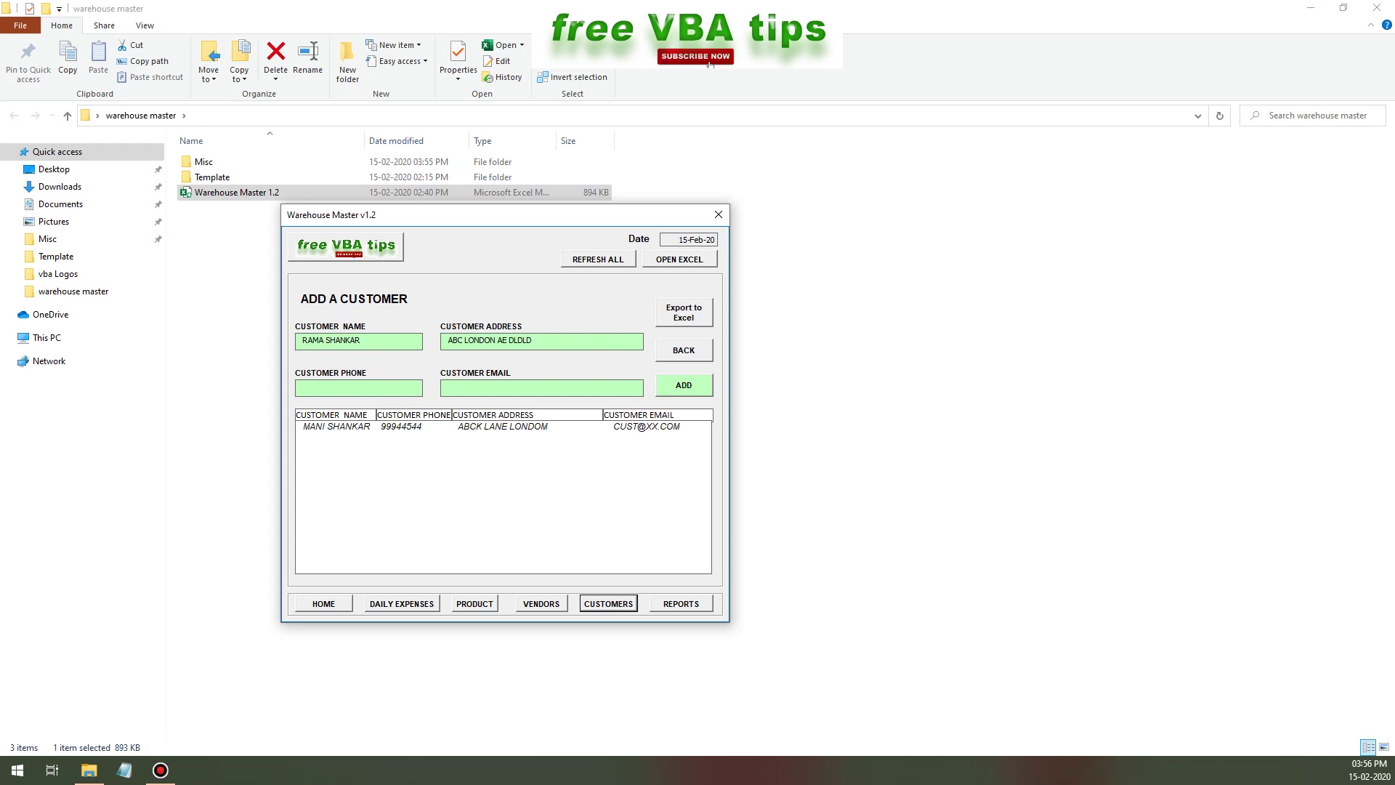
type("98888")
key("shift+Tab")
key("BackSpace")
type("555-5555-555")
key("Tab")
type("ABC@G,AO;./")
key("BackSpace")
key("BackSpace")
key("BackSpace")
key("BackSpace")
key("BackSpace")
key("BackSpace")
key("BackSpace")
type("GMAI")
key("BackSpace")
key("BackSpace")
key("BackSpace")
key("BackSpace")
type("GMAIL.COM")
key("Tab")
key("Return")
key("Return")
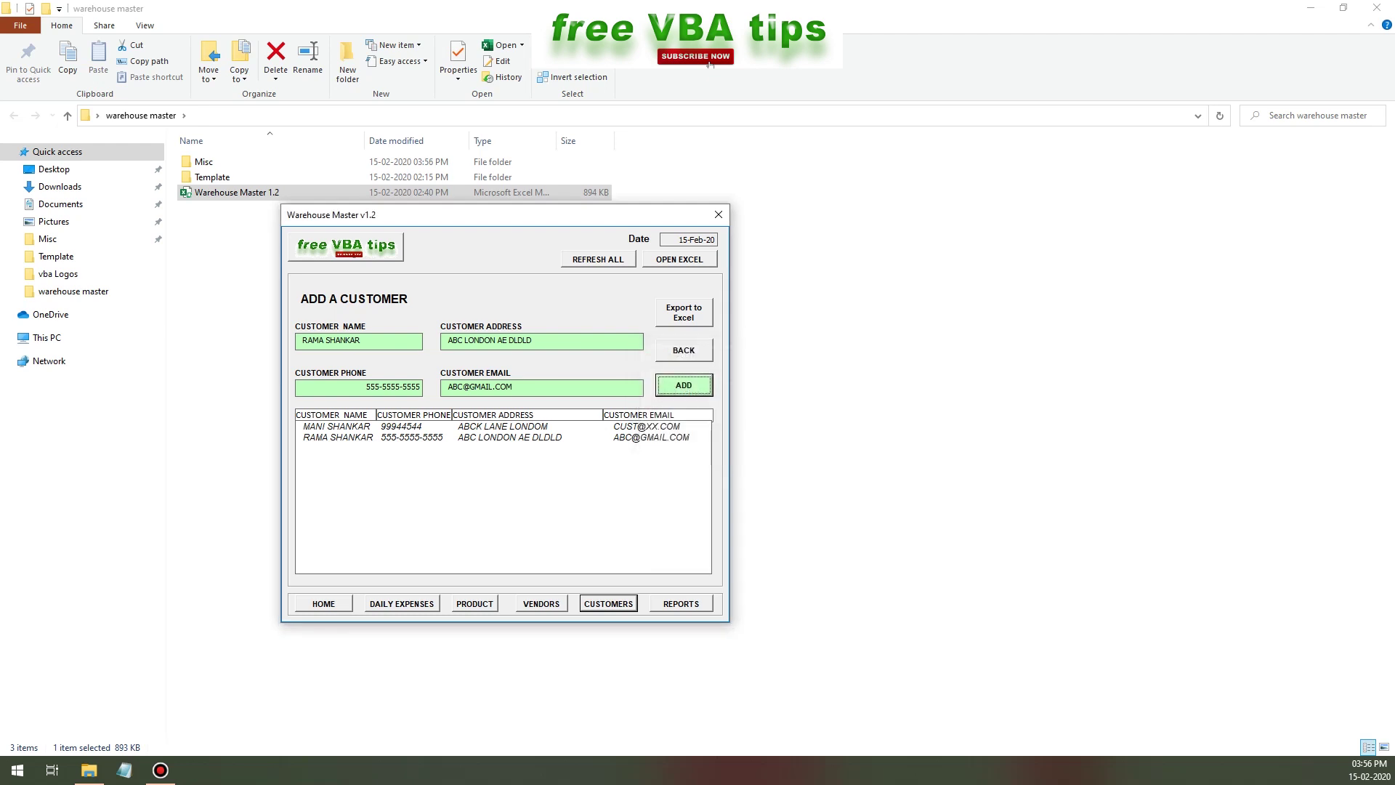
- Export the customer list to Excel, select rows A3:D4, and close without saving
key("Tab")
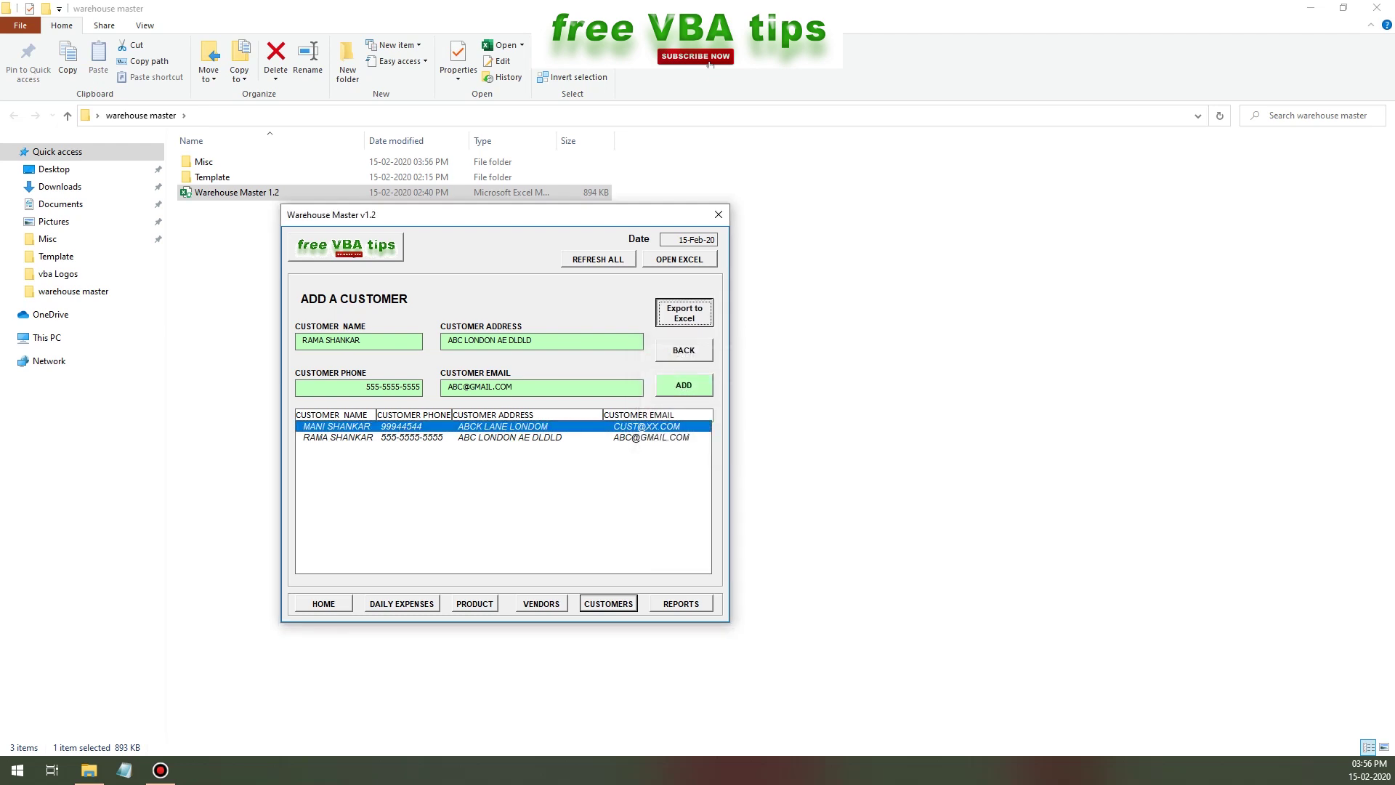
key("Return")
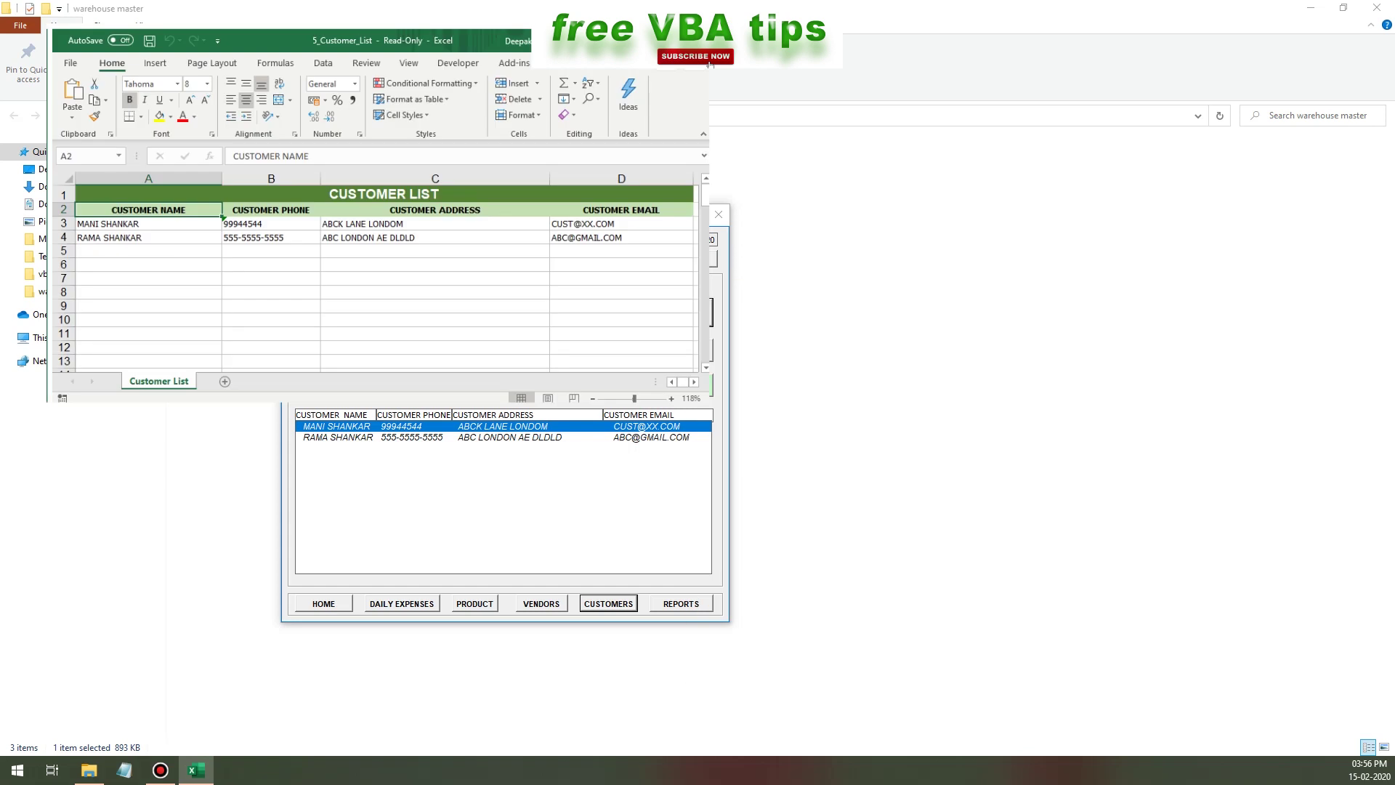
key("Down")
key("shift+Down")
key("shift+Right")
key("shift+Right")
key("shift+Right")
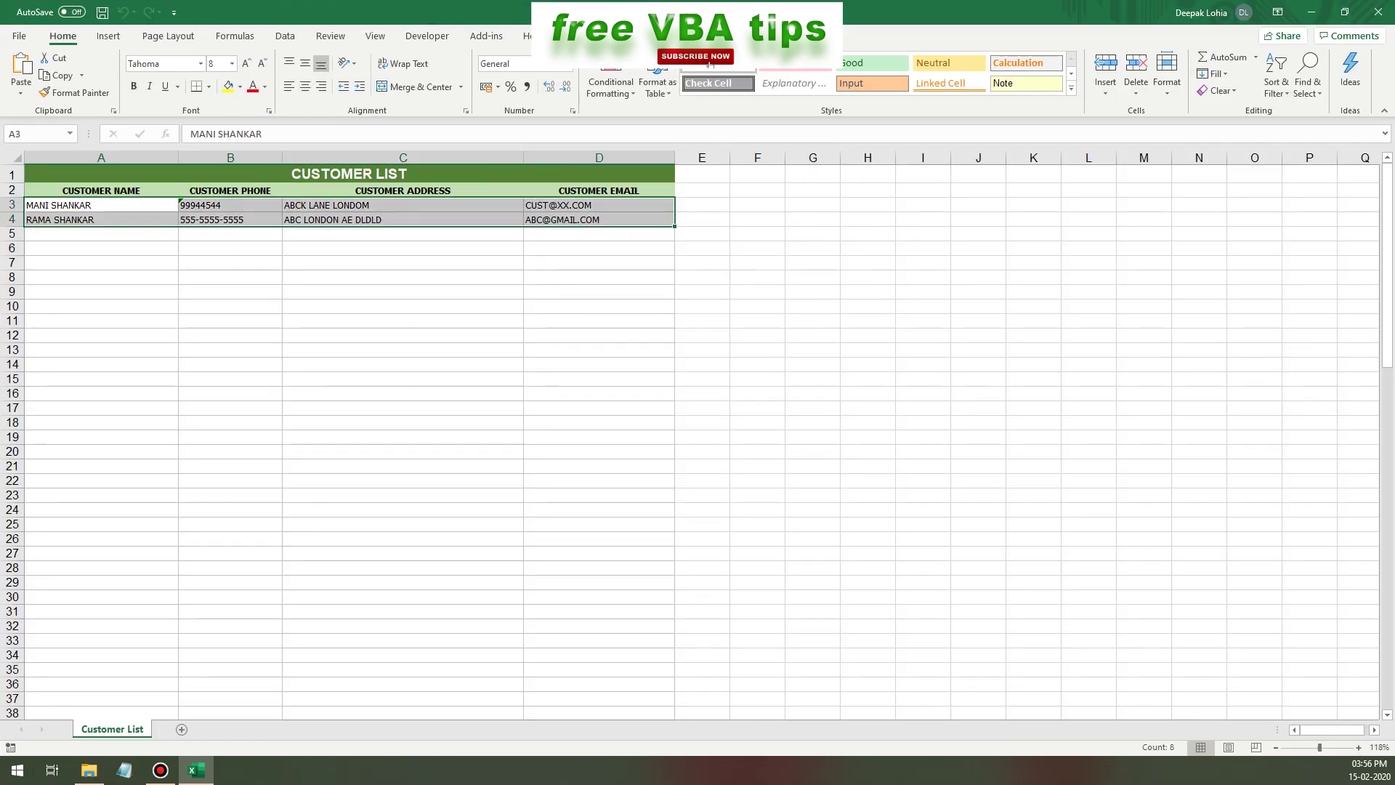
key("ctrl+w")
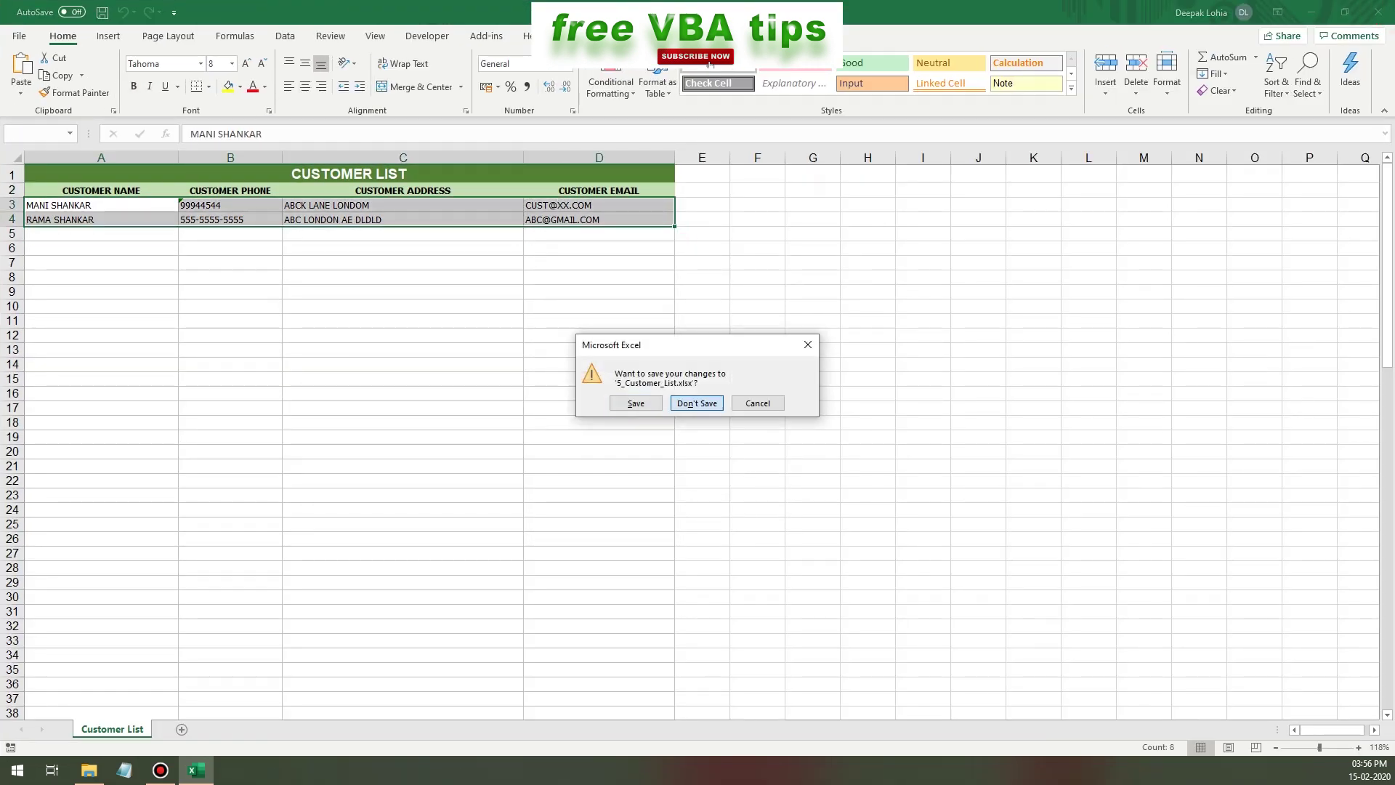
key("Return")
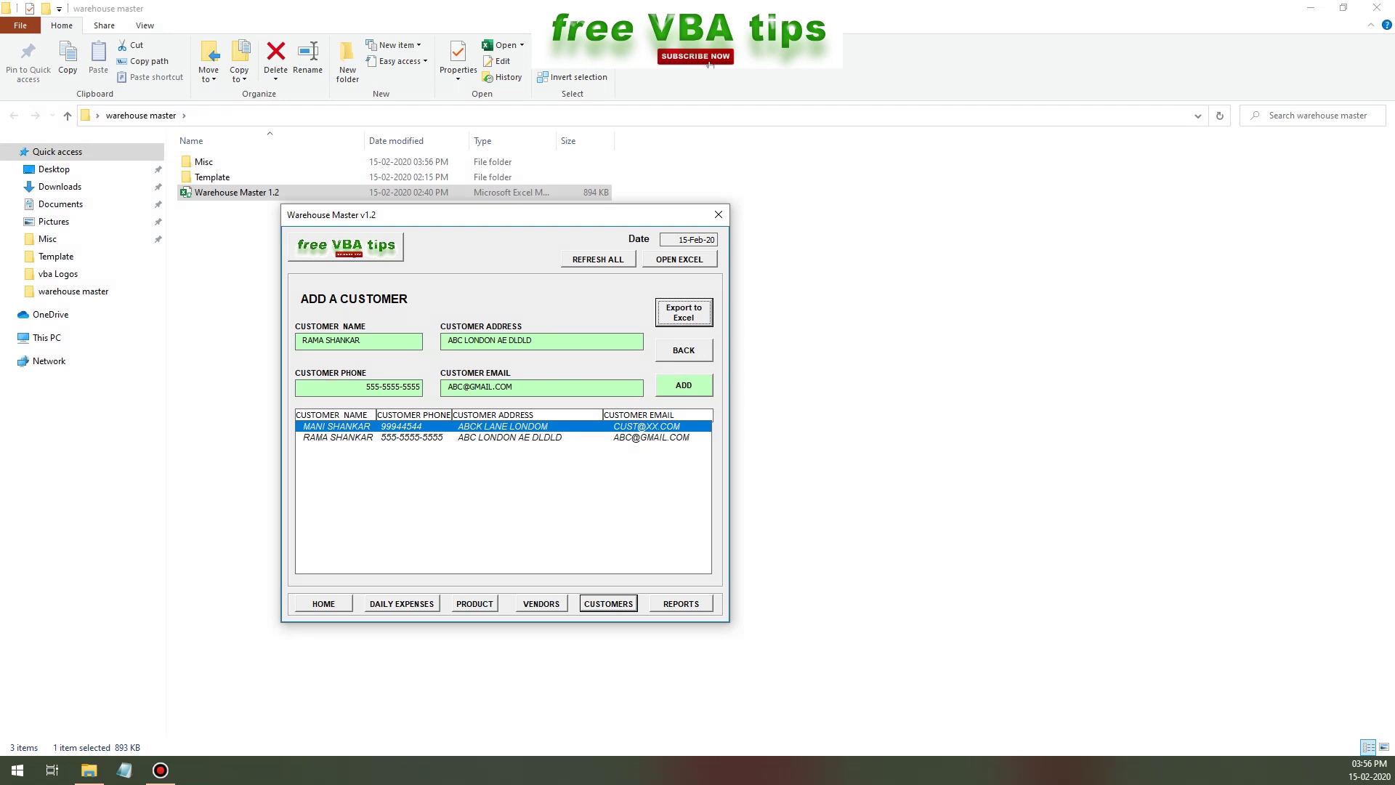
- Export the inventory transaction report for All dates, then close it without saving
left_click(681, 603)
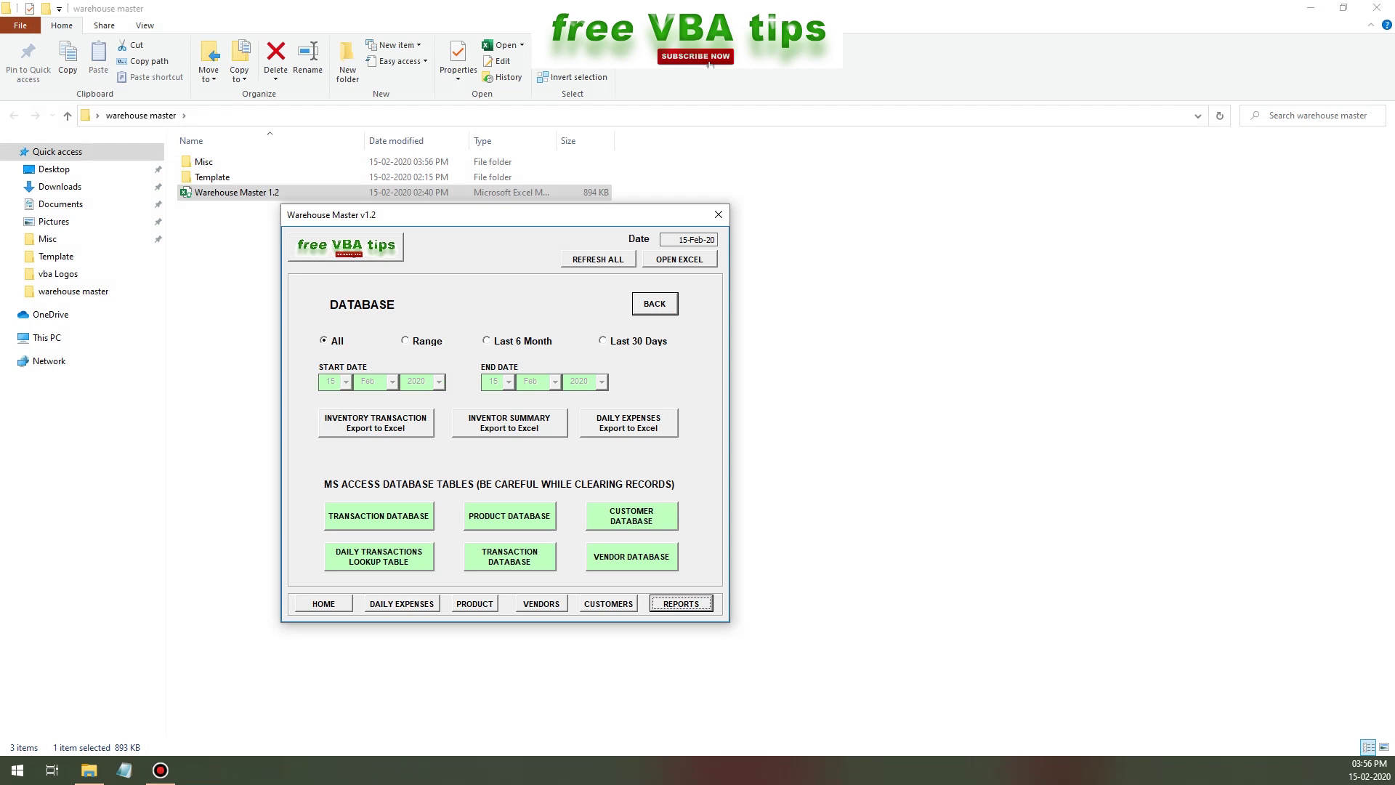
key("Tab")
key("Right")
key("Right")
key("Right")
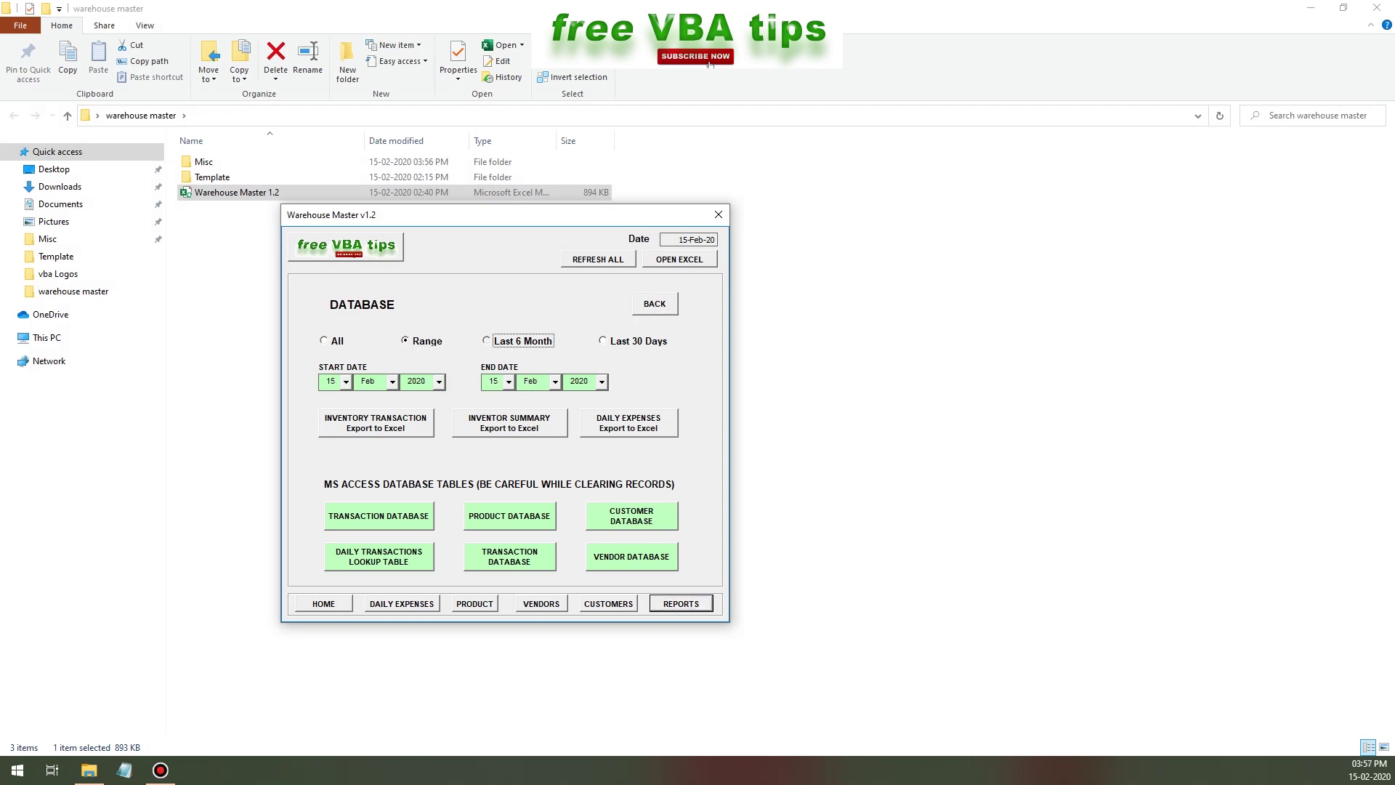
key("Left")
key("Left")
key("Left")
key("Tab")
key("Return")
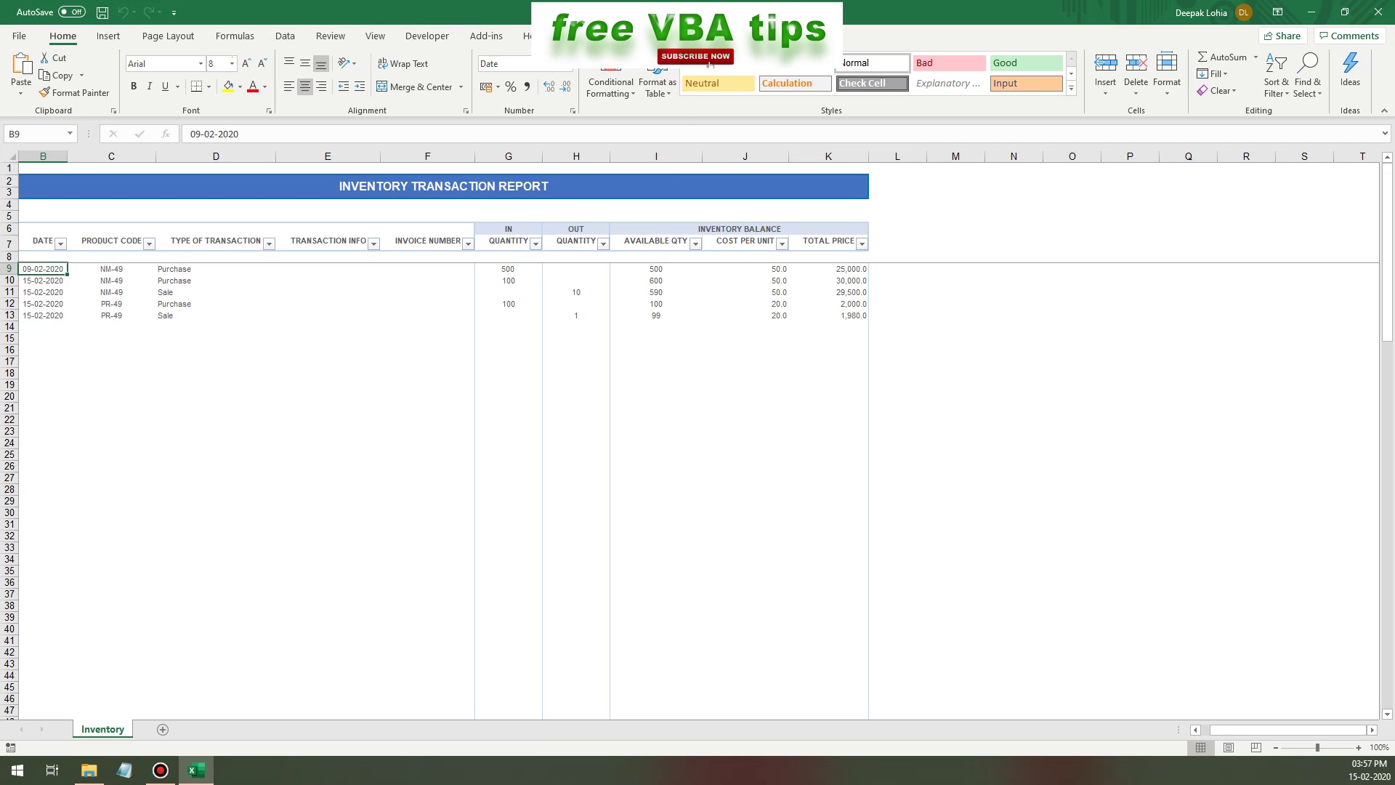
key("ctrl+w")
key("n")
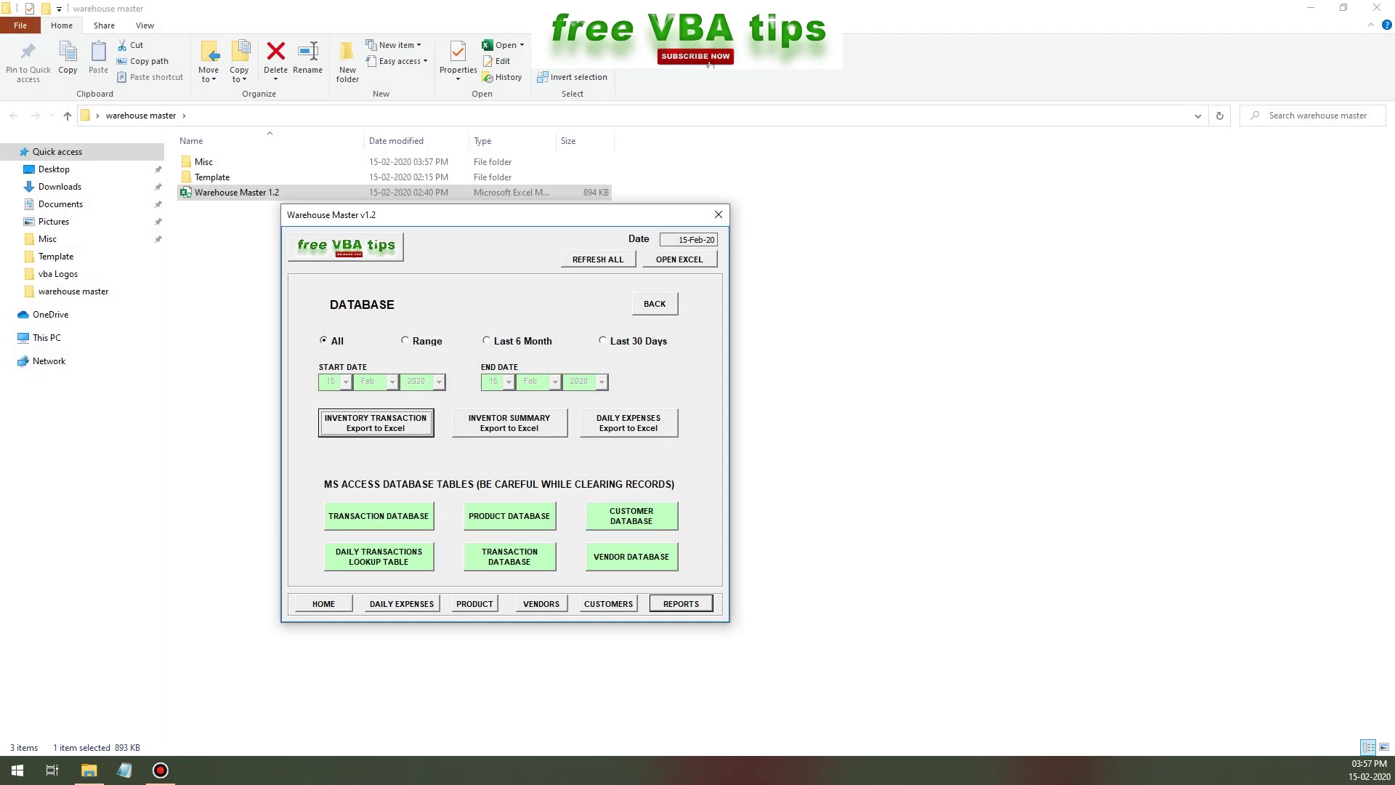
- Try the Range, Last 6 Month and Last 30 Days options, then export the Inventory Summary for All
left_click(426, 341)
left_click(522, 341)
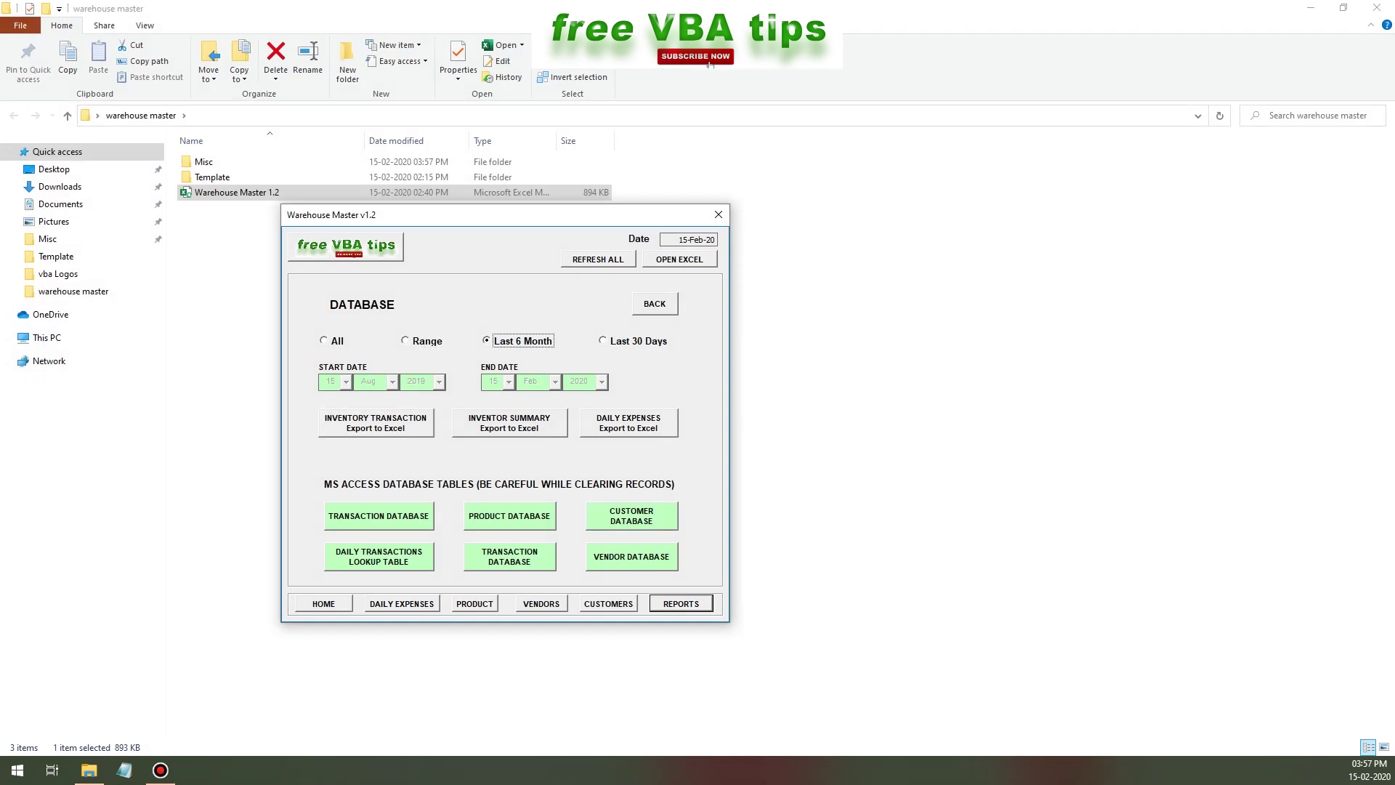
left_click(638, 341)
left_click(337, 340)
left_click(509, 423)
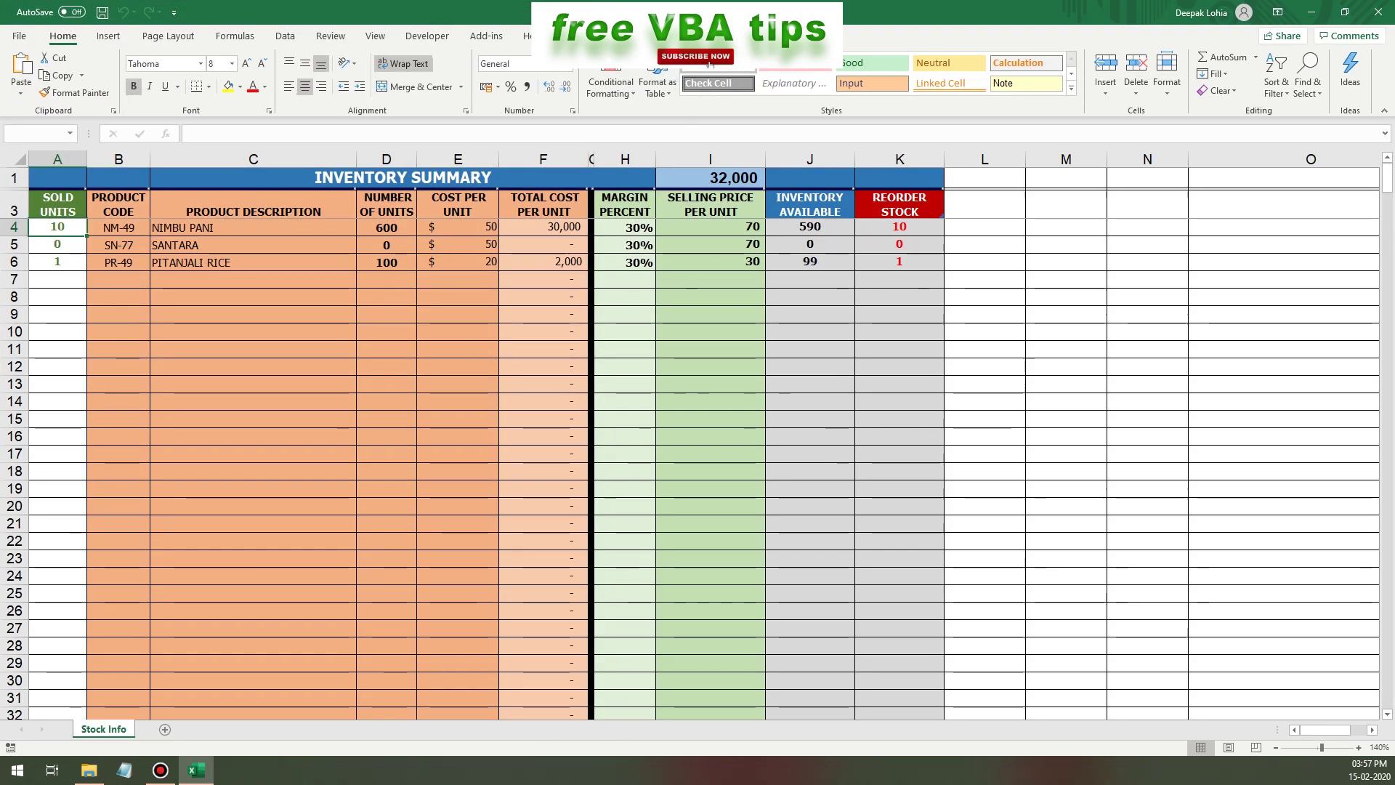
- Review the sold units for SANTARA, NIMBU PANI and PITANJALI RICE, plus selling price and reorder formulas
left_click_drag(57, 205, 900, 262)
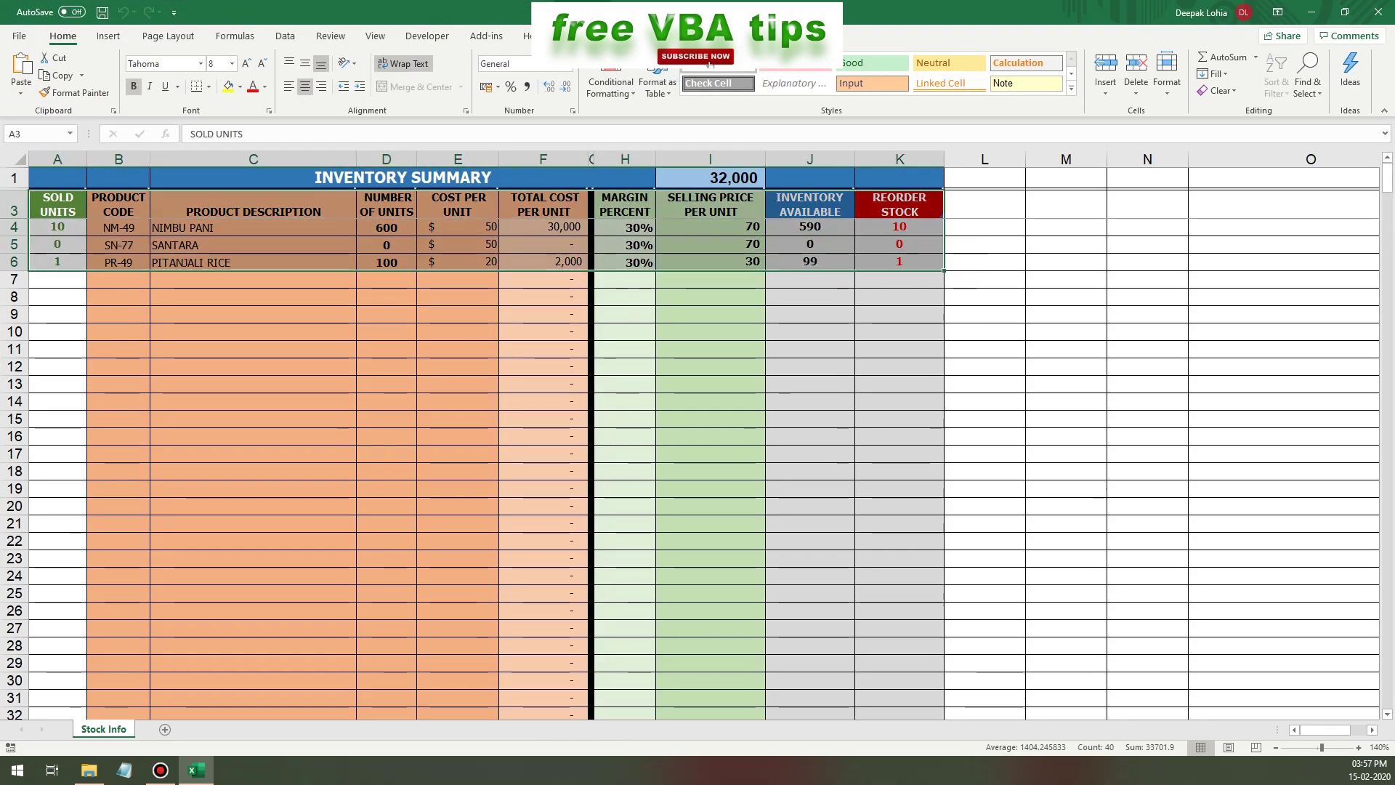
left_click(57, 244)
left_click(57, 227)
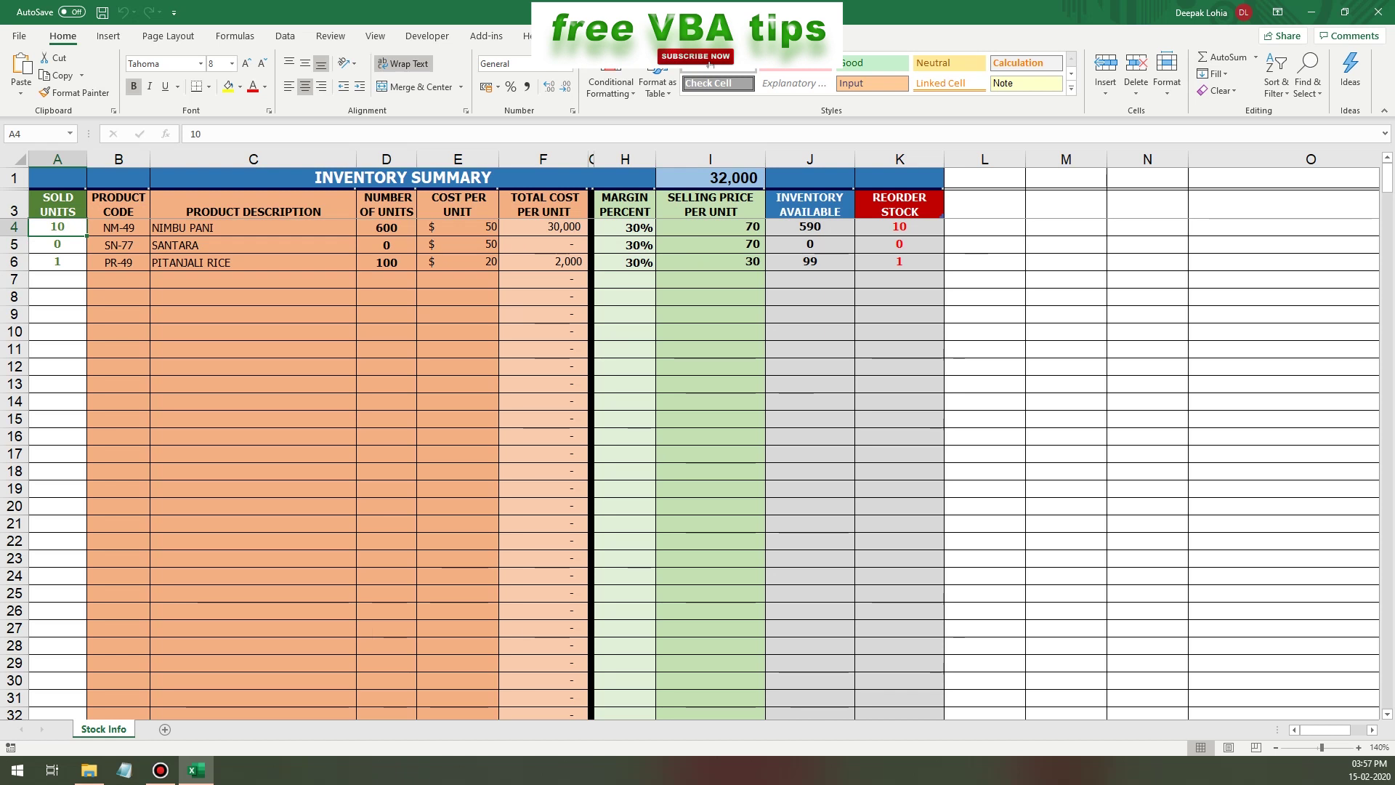
left_click(57, 262)
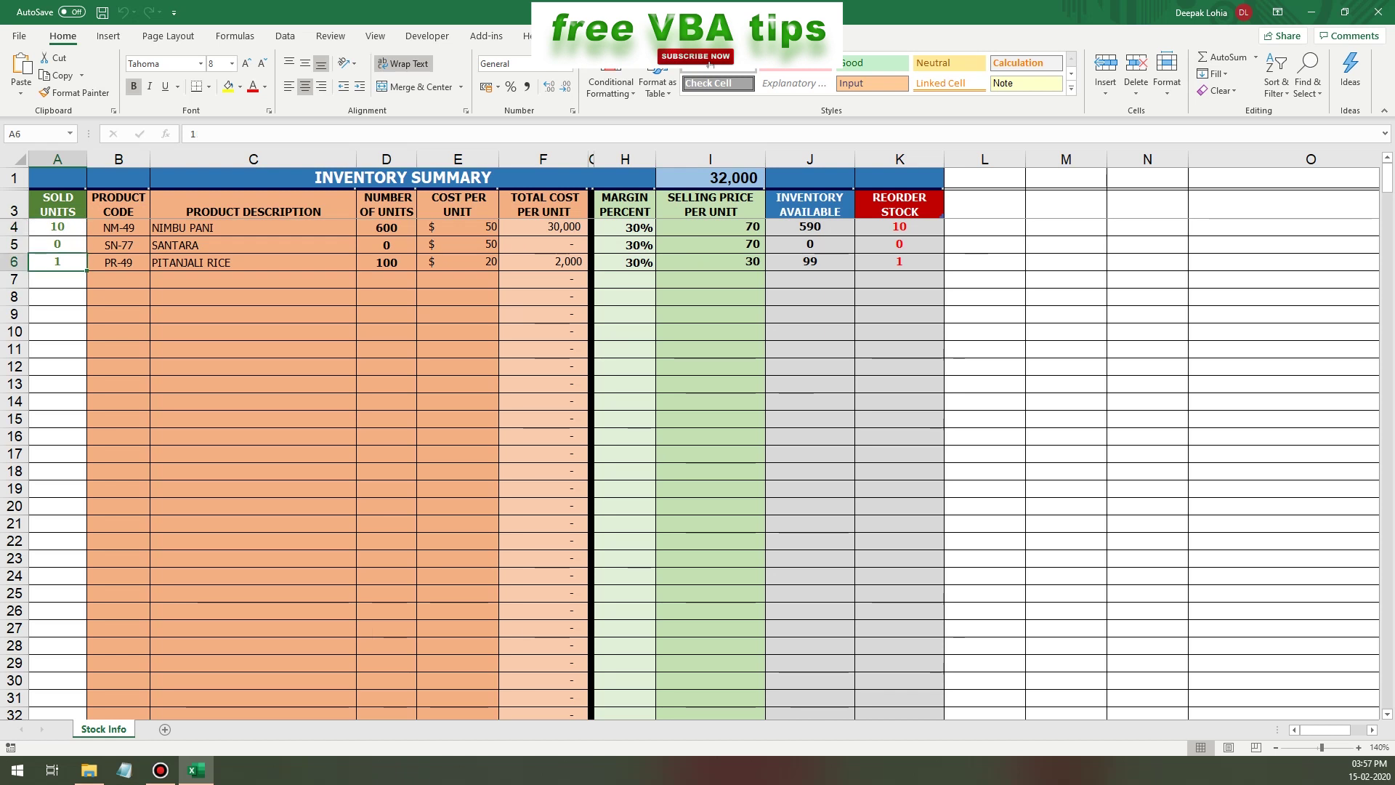
left_click(253, 261)
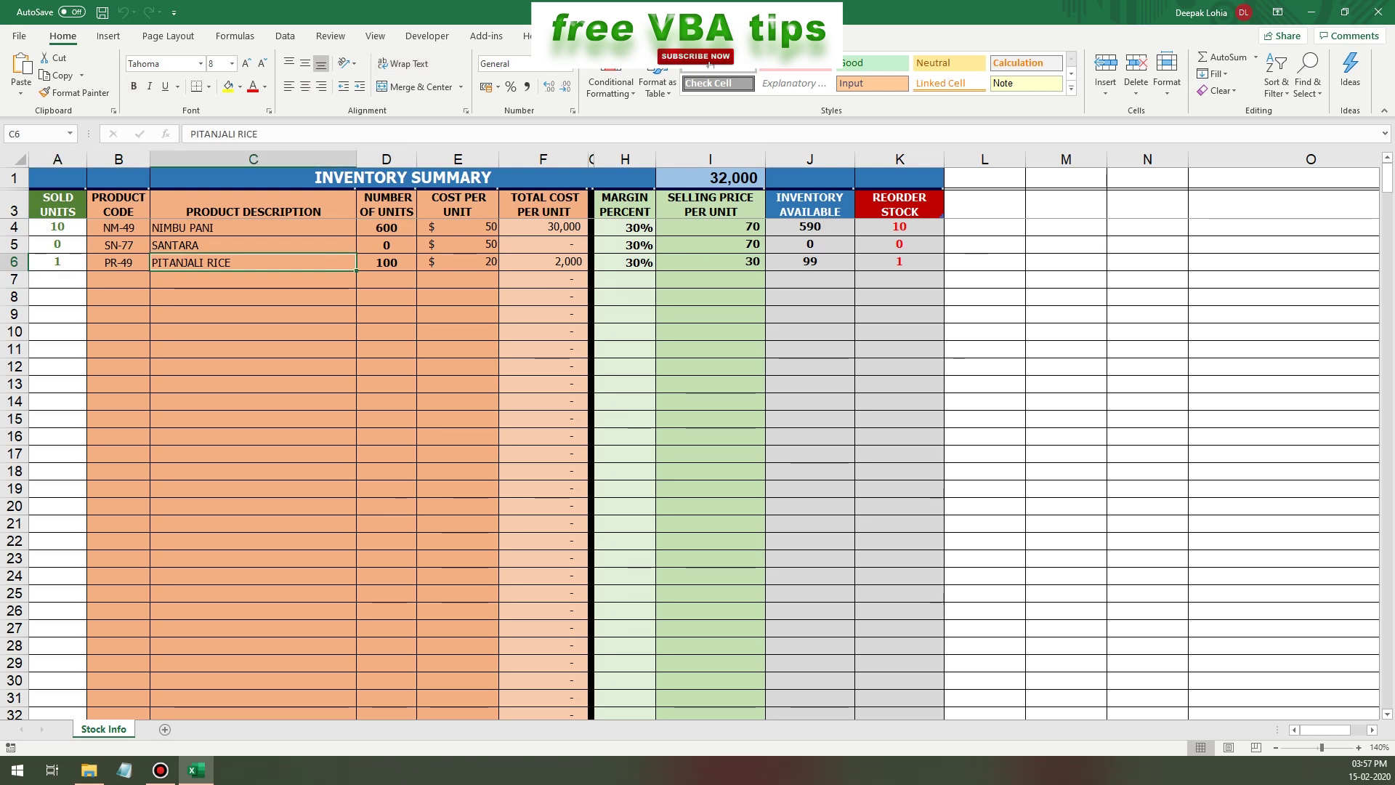
key("Right")
key("Right")
key("Right")
key("Right")
key("Right")
key("Right")
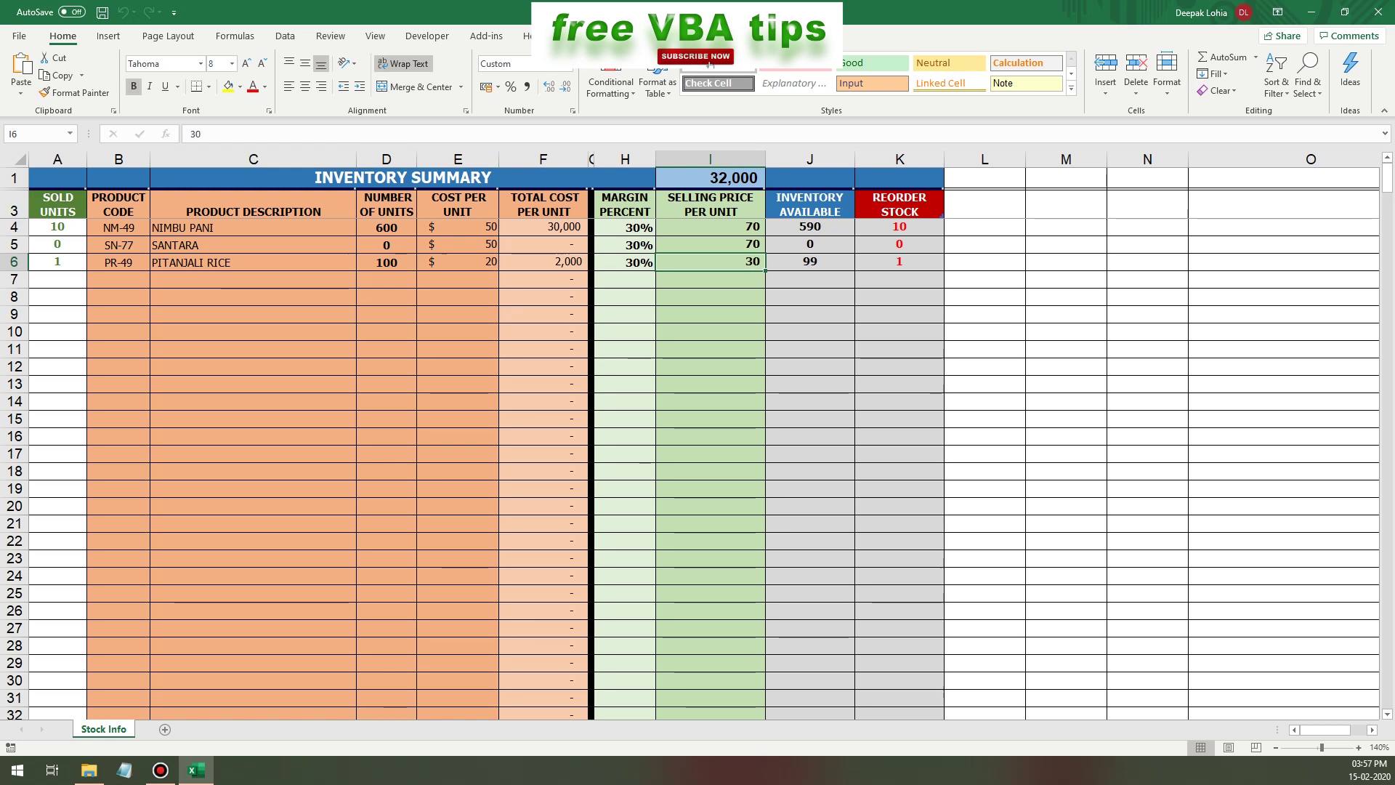
key("Right")
key("Right")
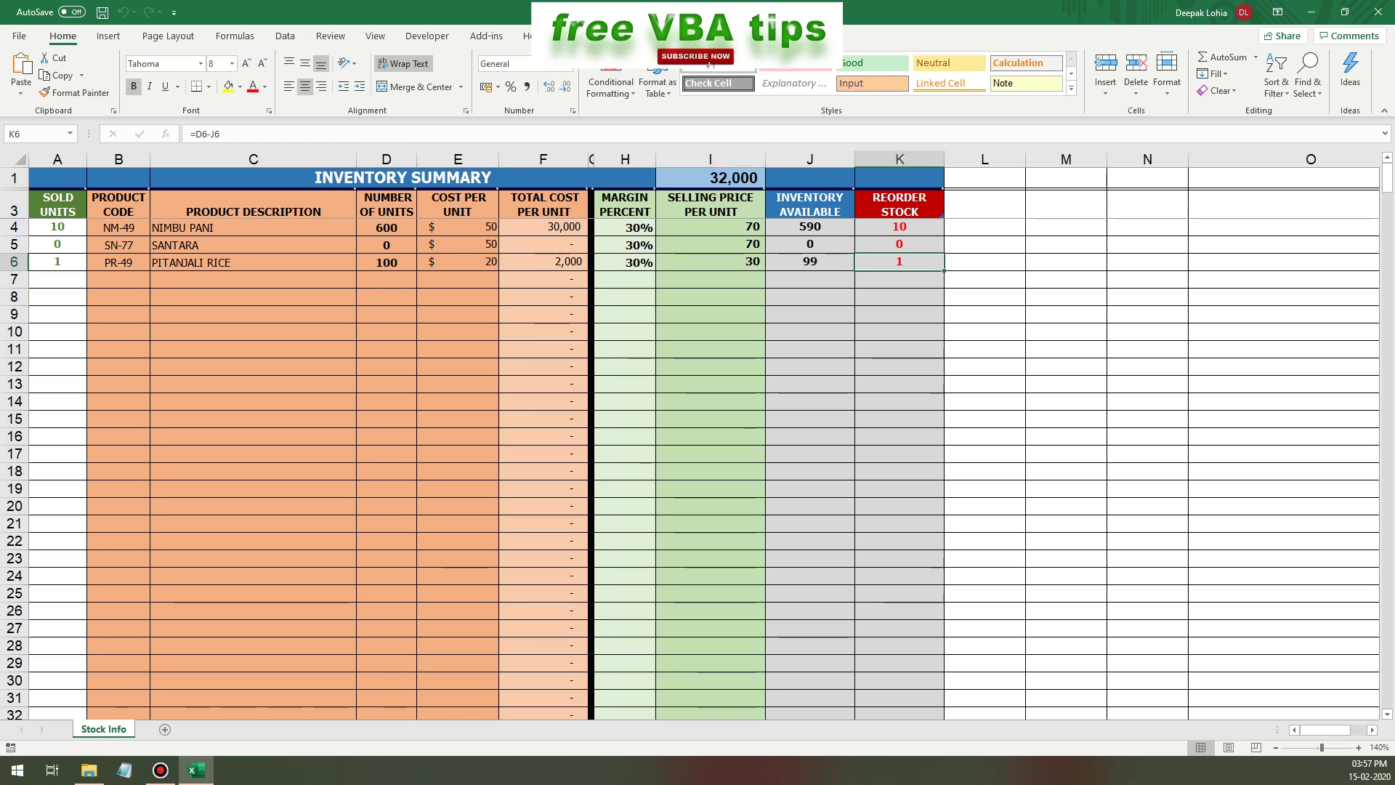
key("Up")
key("Up")
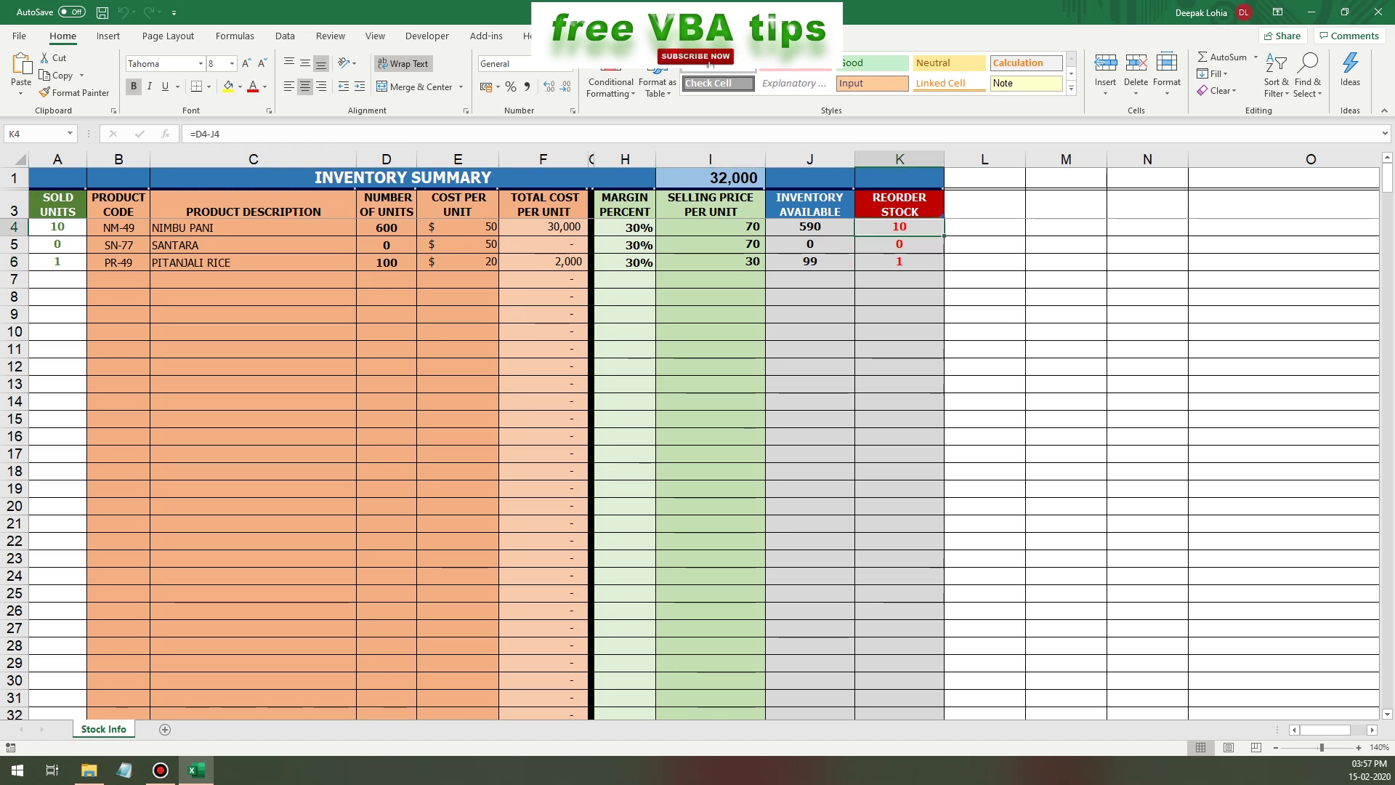
- Close the inventory summary workbook without saving
key("alt+F4")
key("Tab")
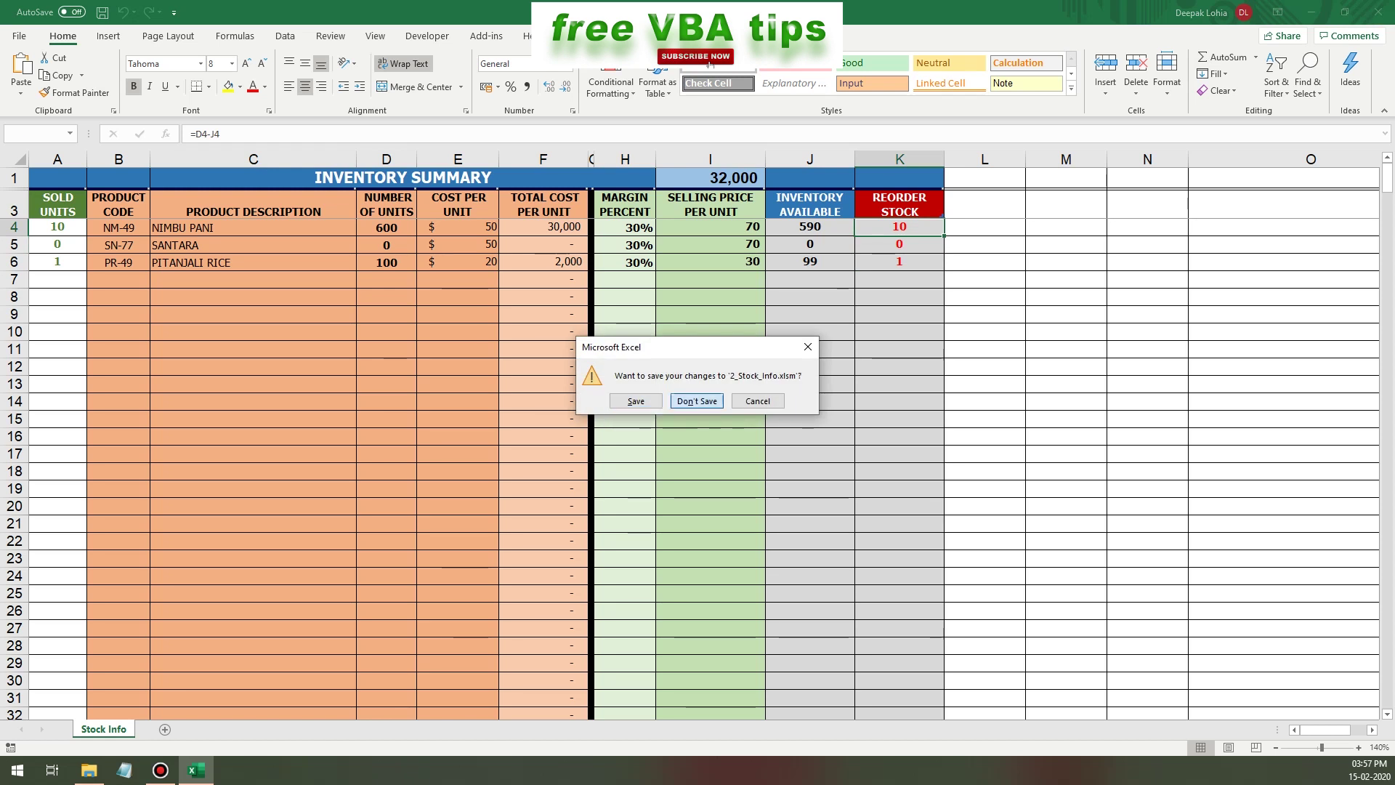
key("Return")
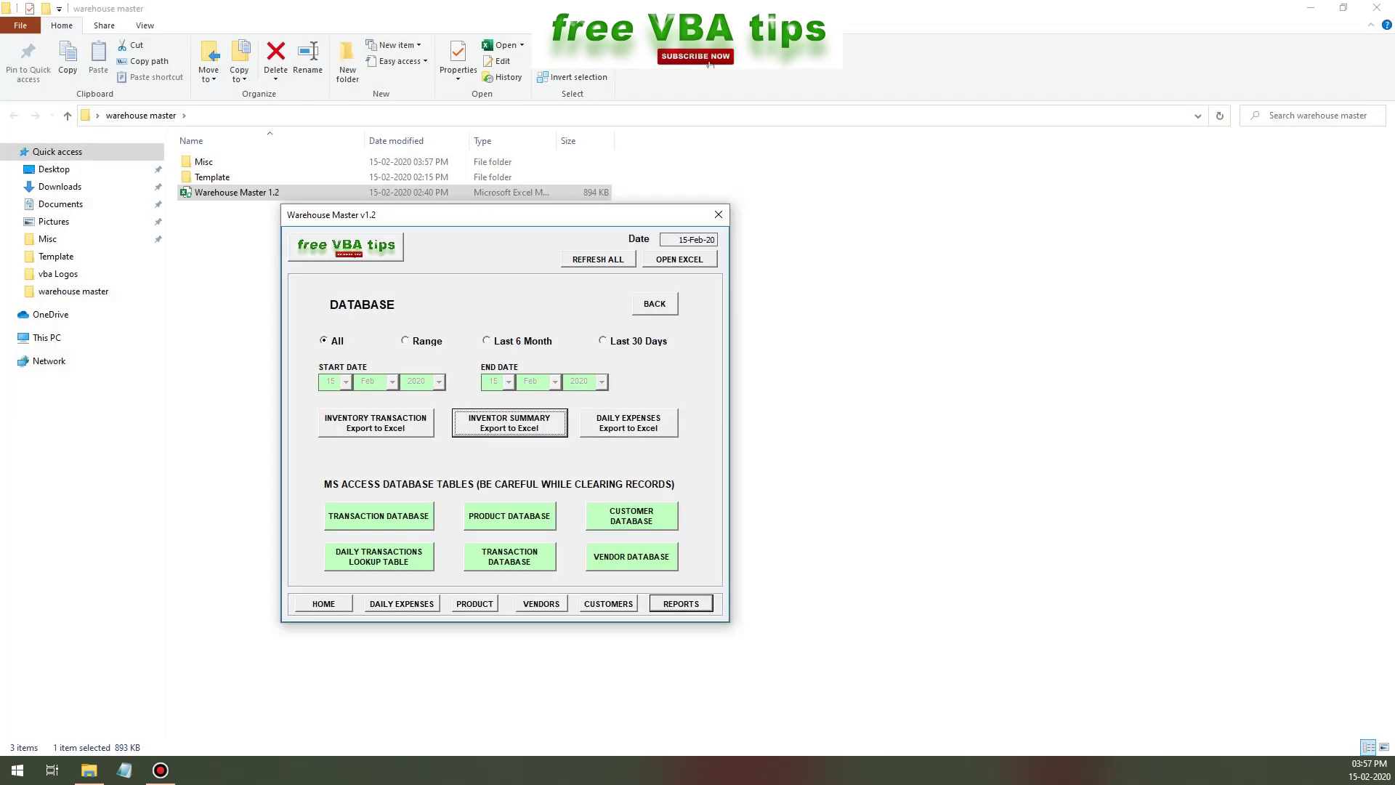
- Export the daily expenses to Excel, then close that workbook without saving
key("Tab")
key("Return")
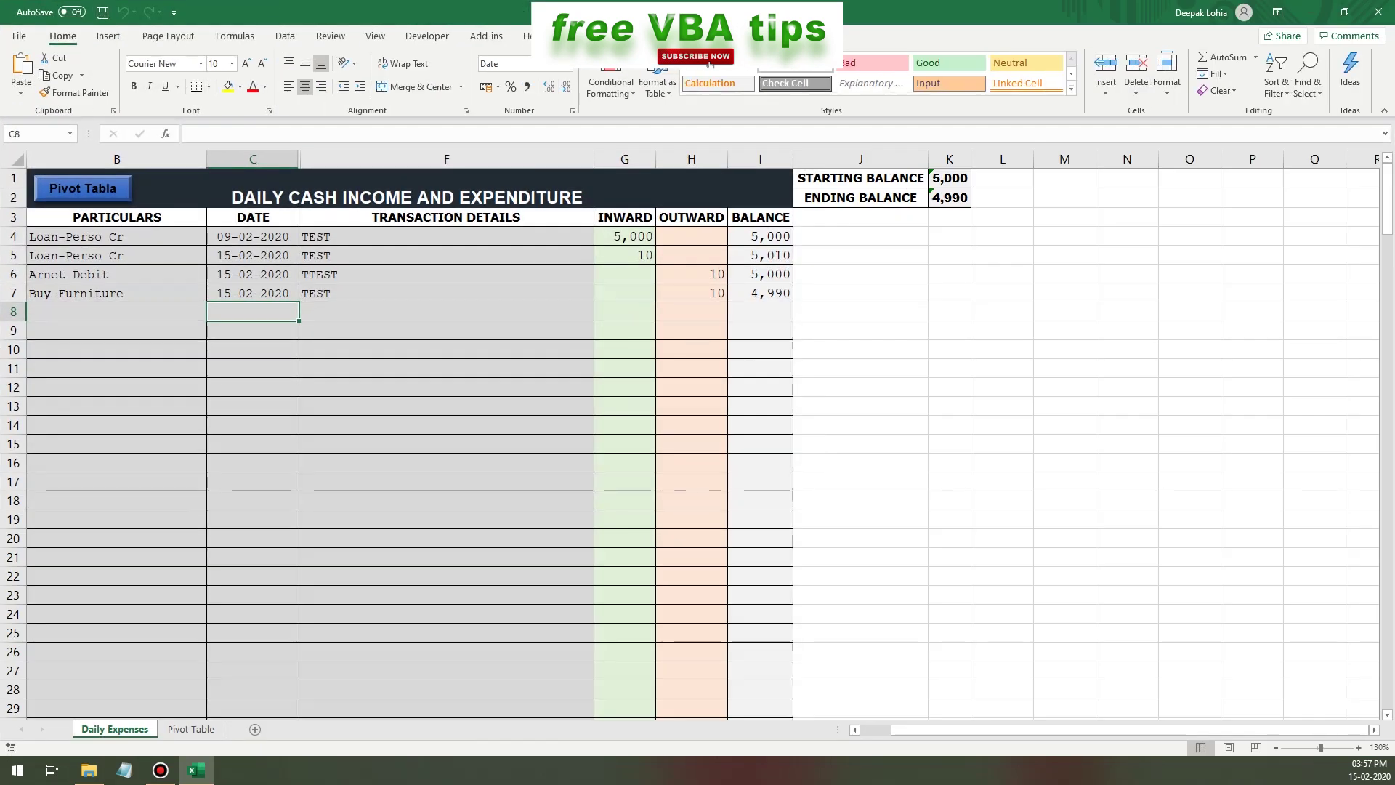
key("alt+F4")
key("Tab")
key("Return")
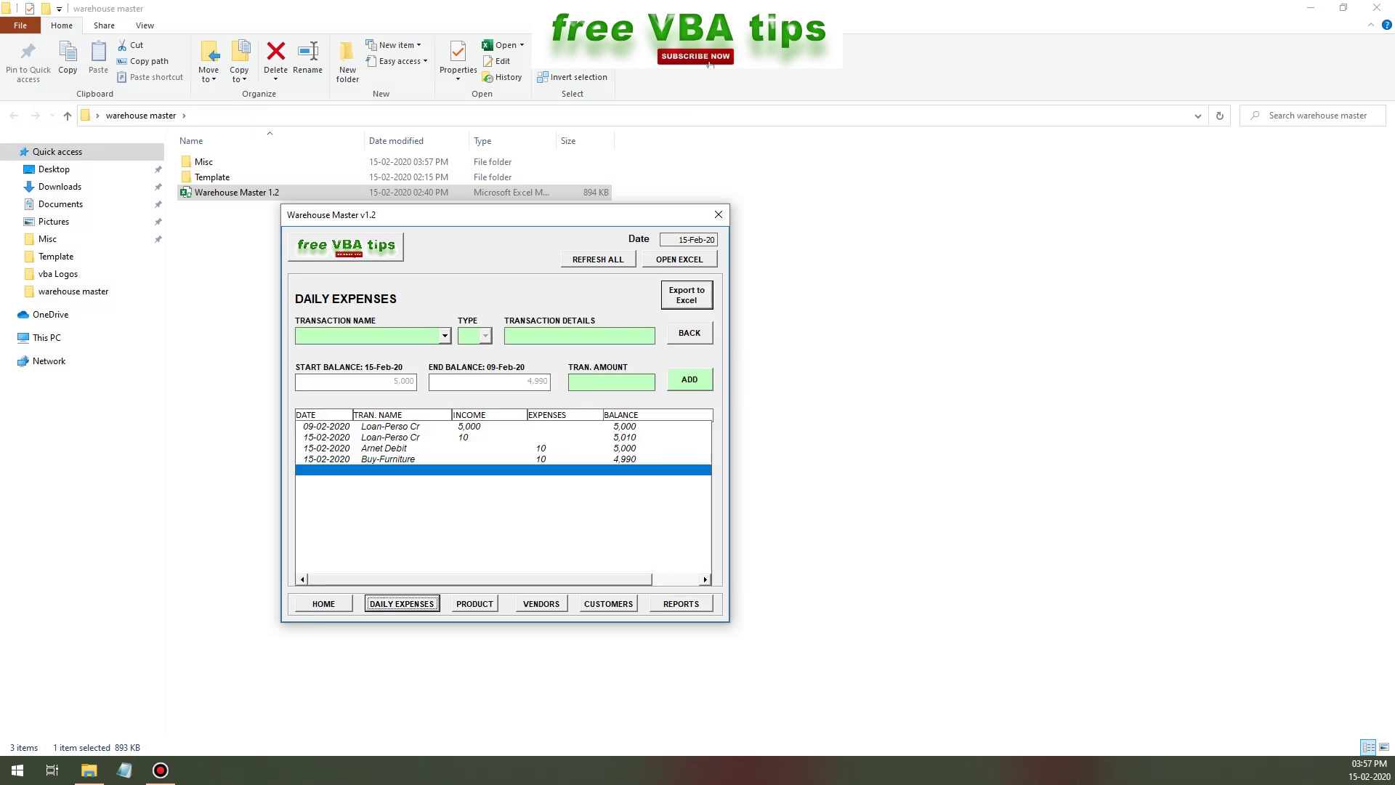
- Choose Buy-Furniture as the Daily Expenses transaction name
scroll(370, 388, "down", 3)
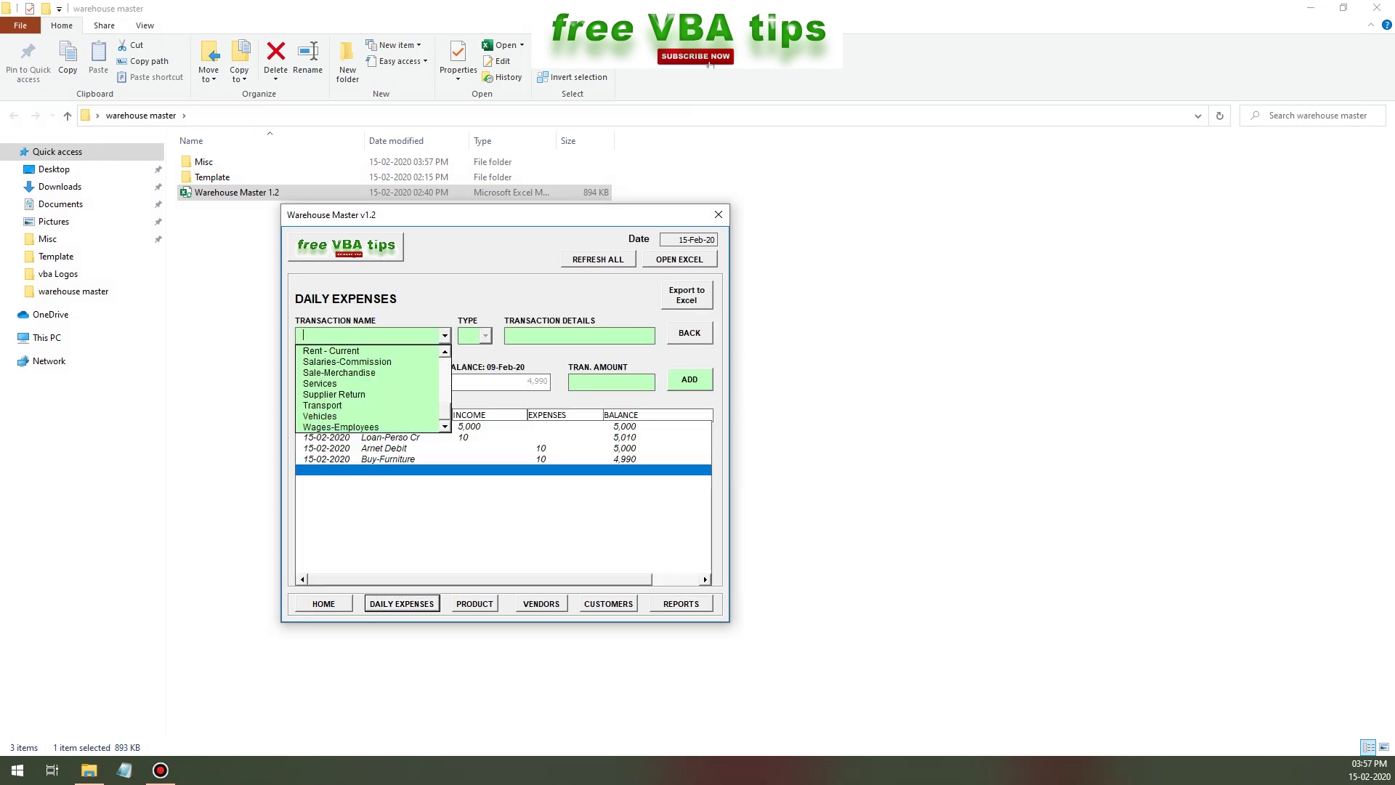
type("b")
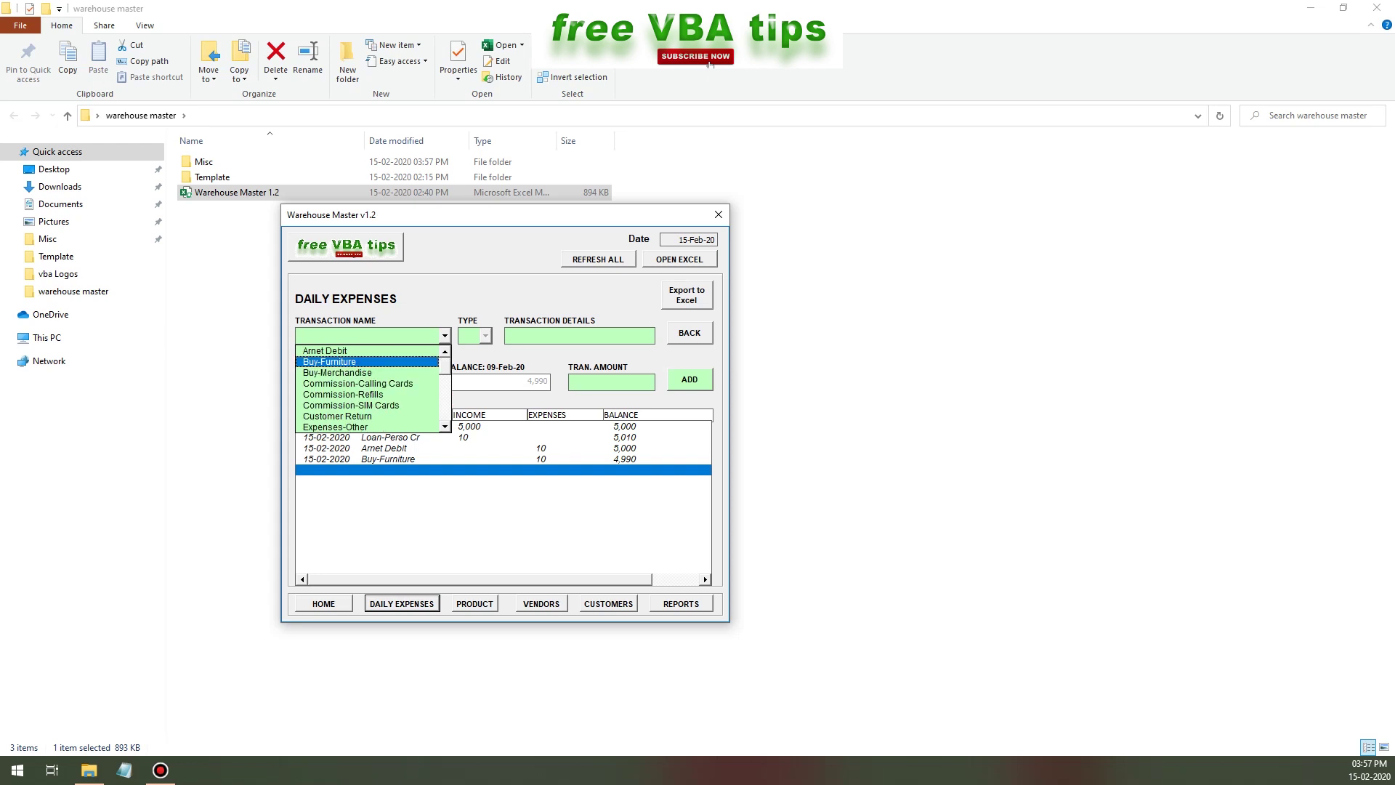
key("Return")
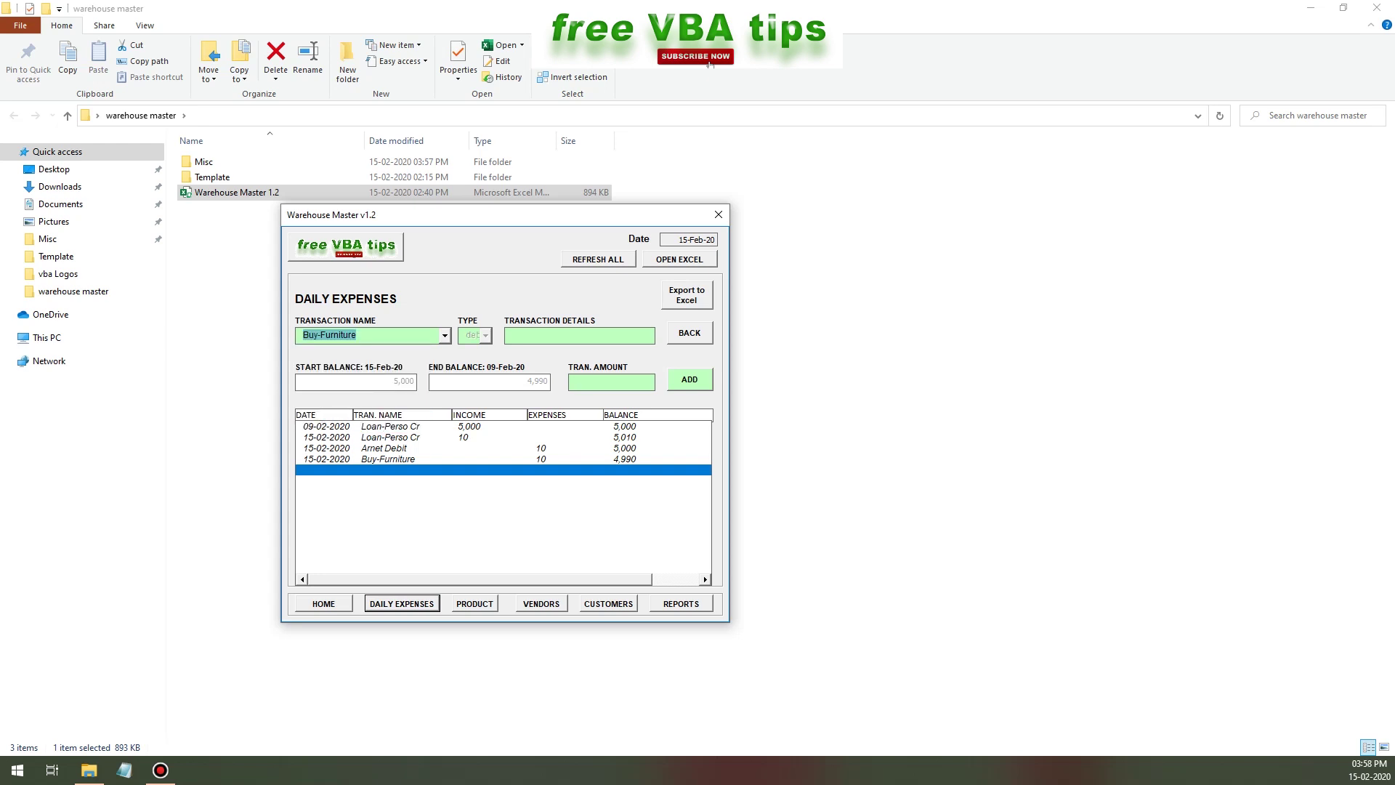
- Open the Daily_TranLookup table from Reports, inspect its new-record row, then open Tran_Lookup
left_click(681, 603)
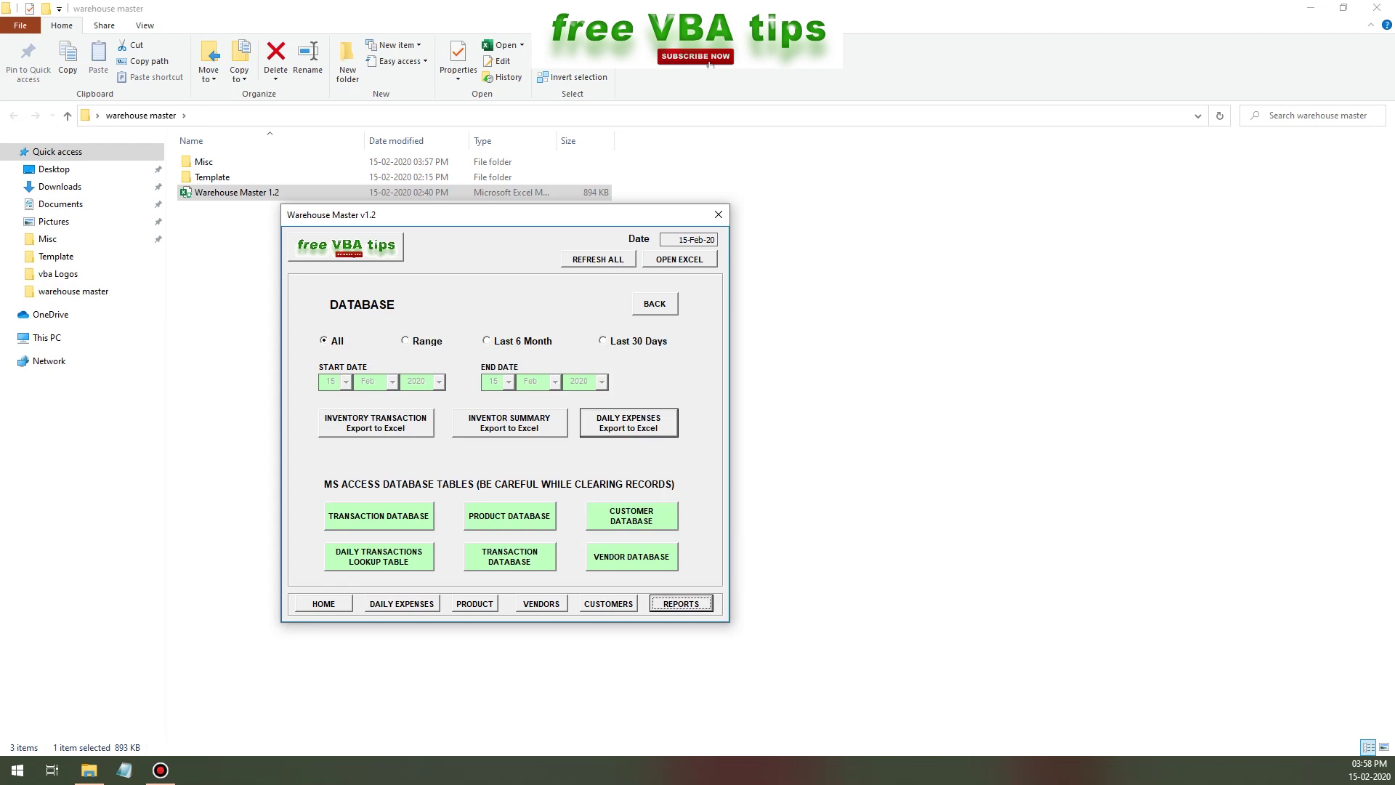
left_click(379, 557)
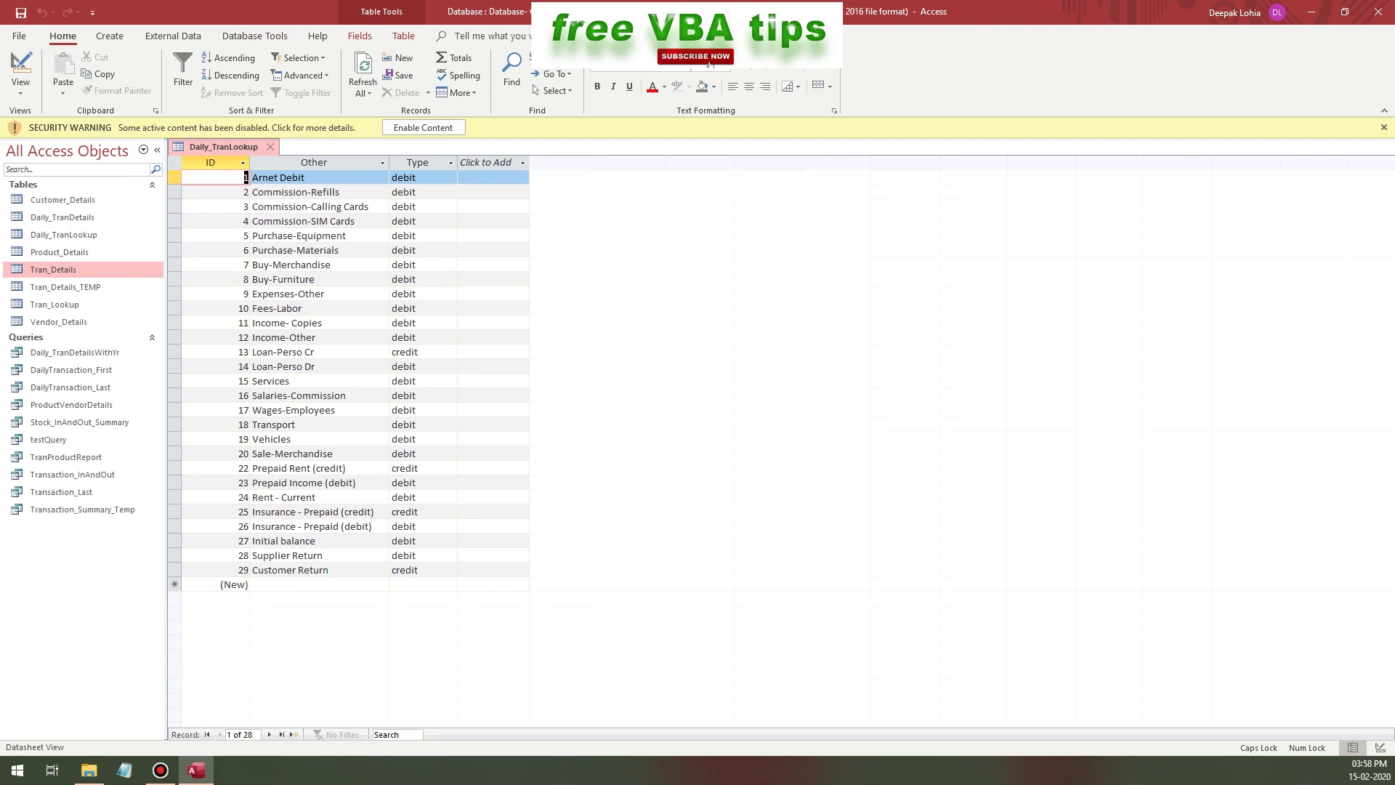
left_click(320, 584)
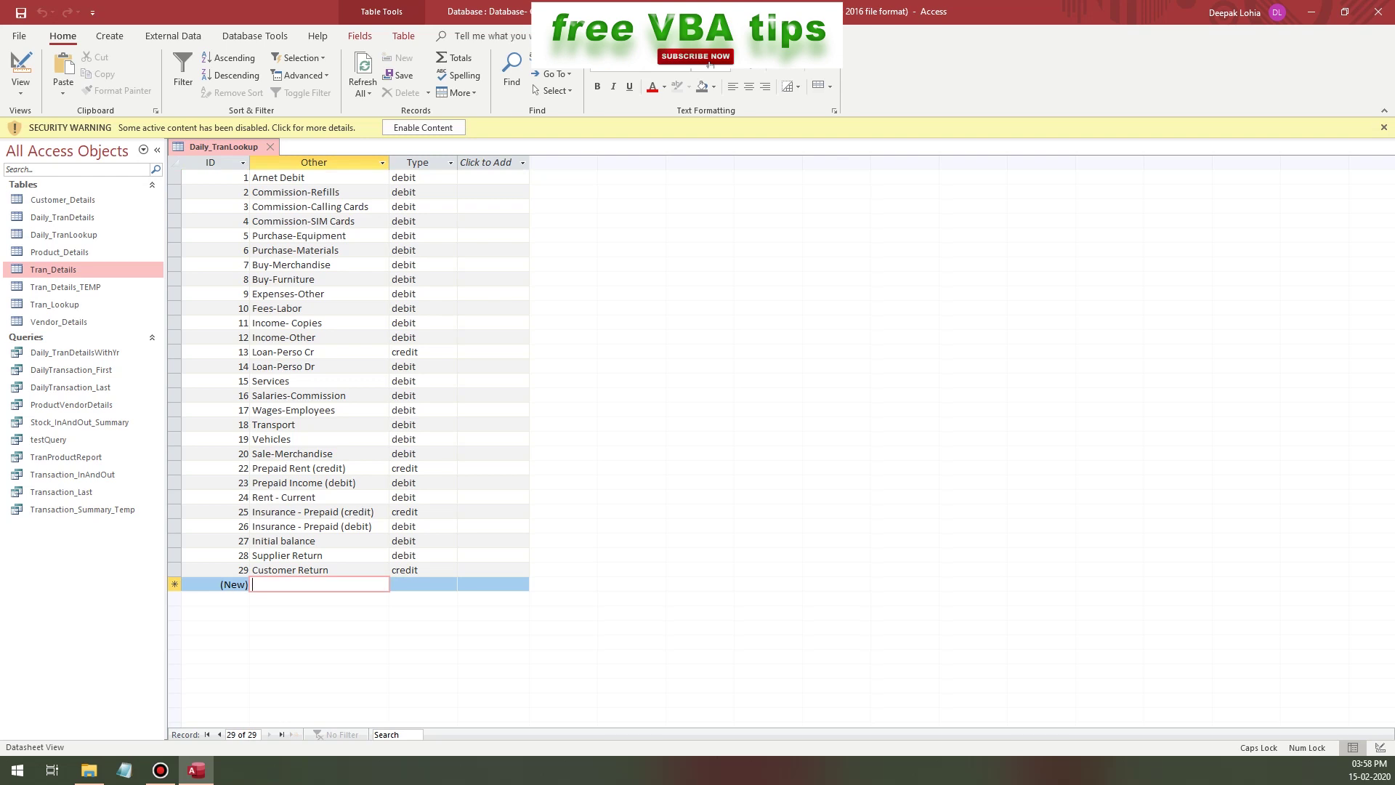
left_click(418, 585)
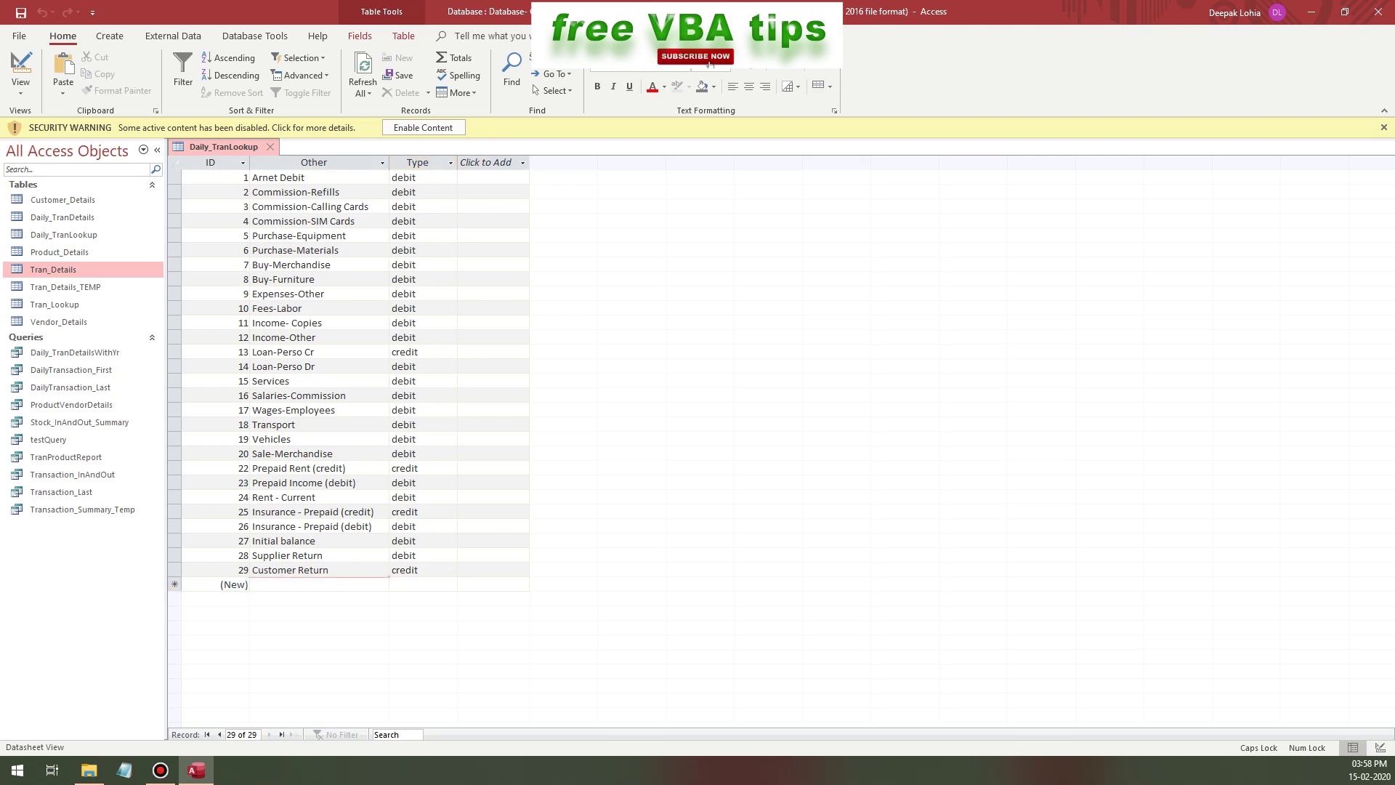
left_click(318, 570)
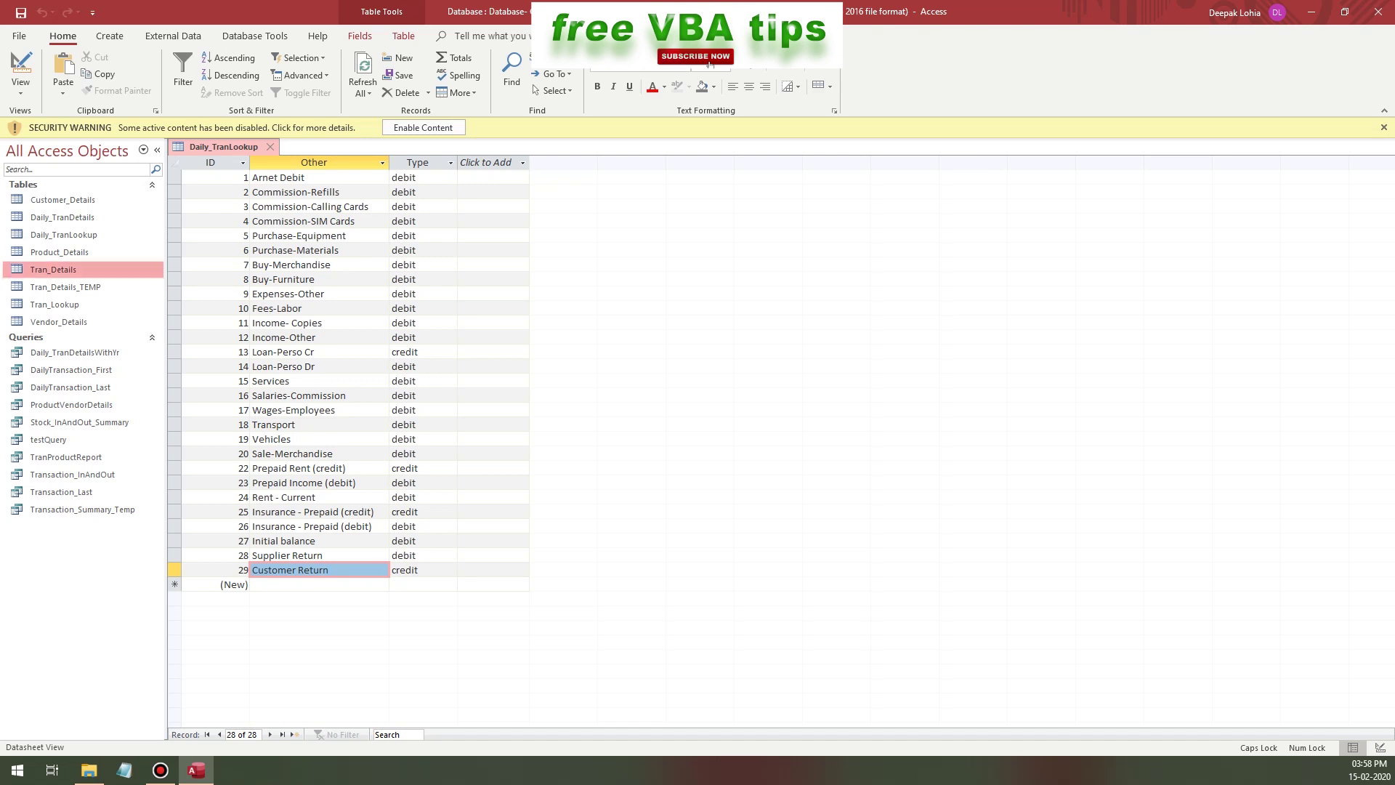
double_click(54, 304)
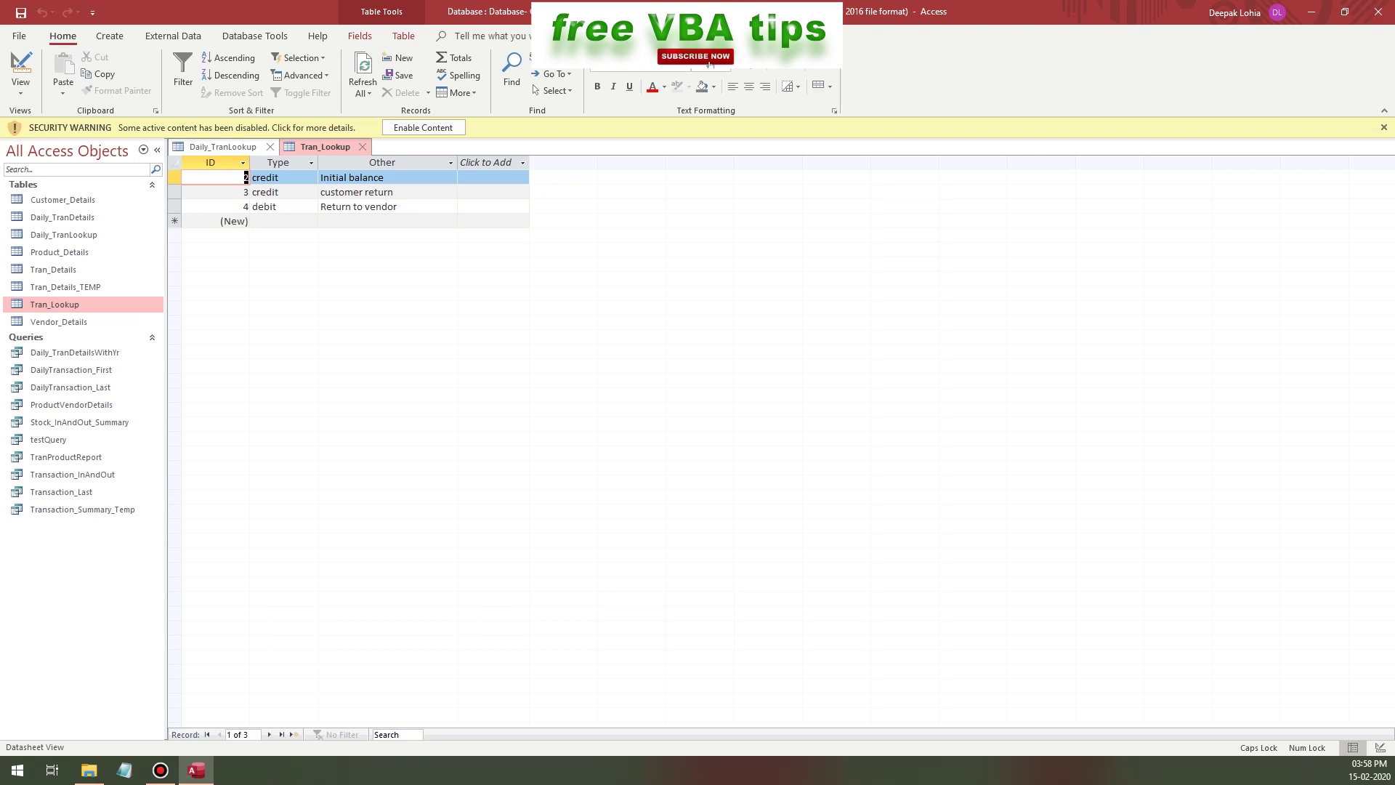
- Back on the form's home page, set the Other transaction type to customer return
key("alt+Tab")
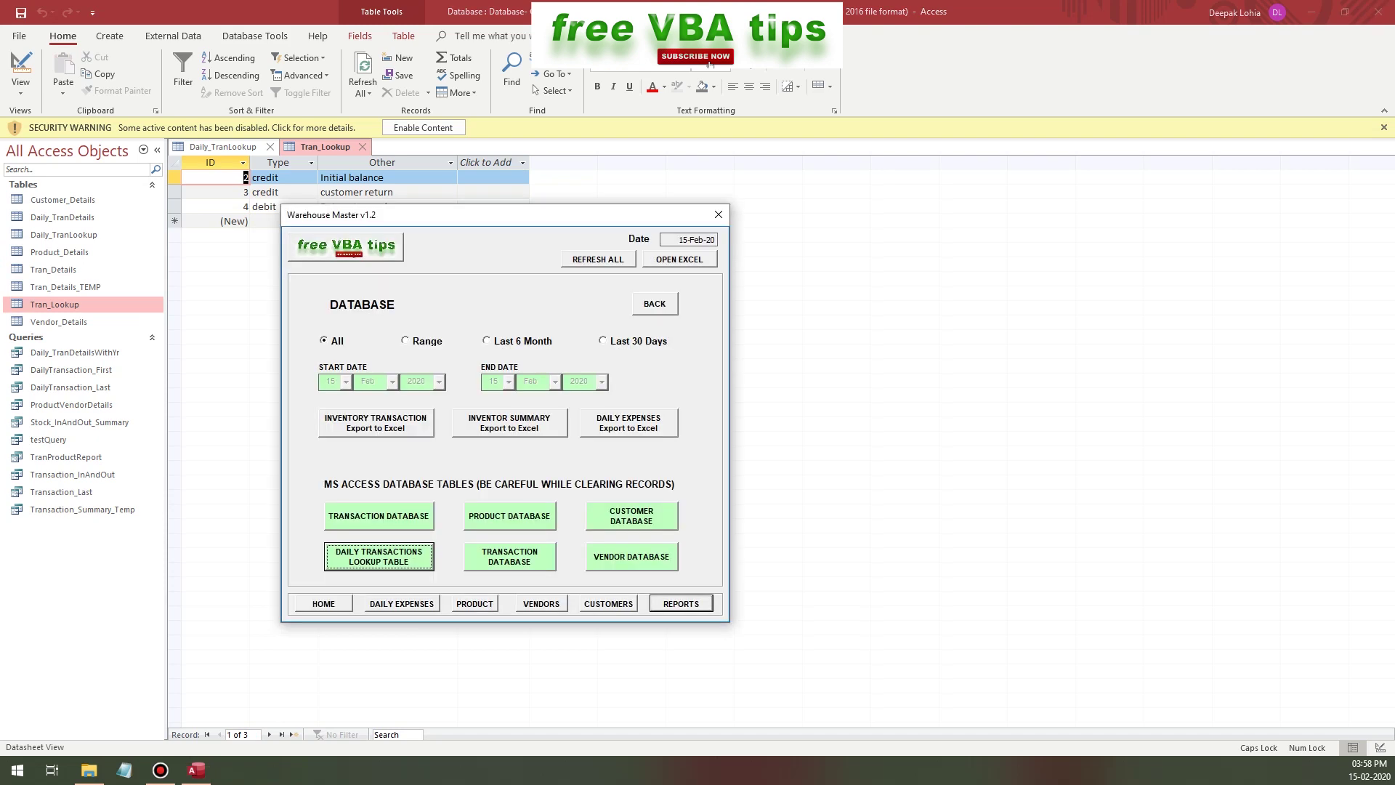
left_click(323, 603)
left_click(463, 293)
left_click(642, 293)
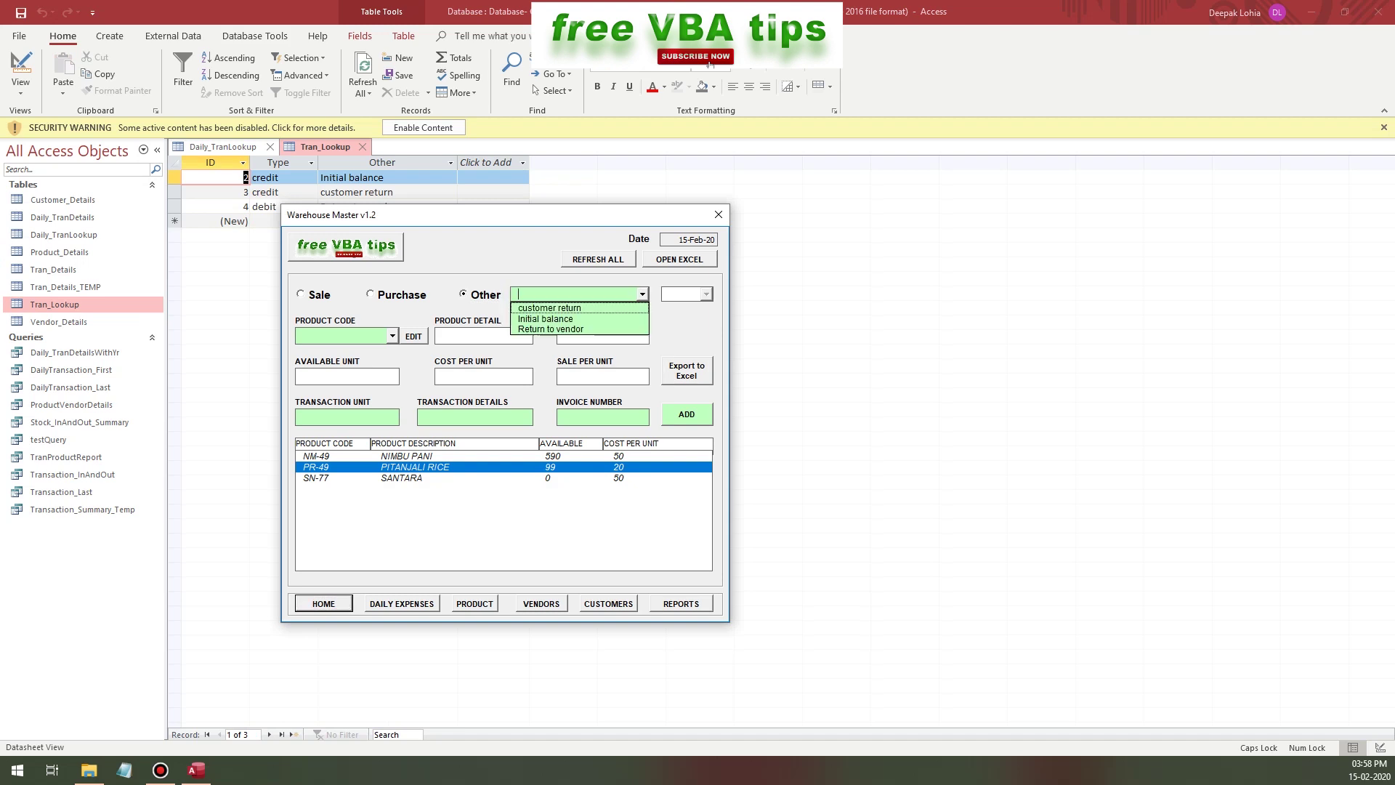
key("Down")
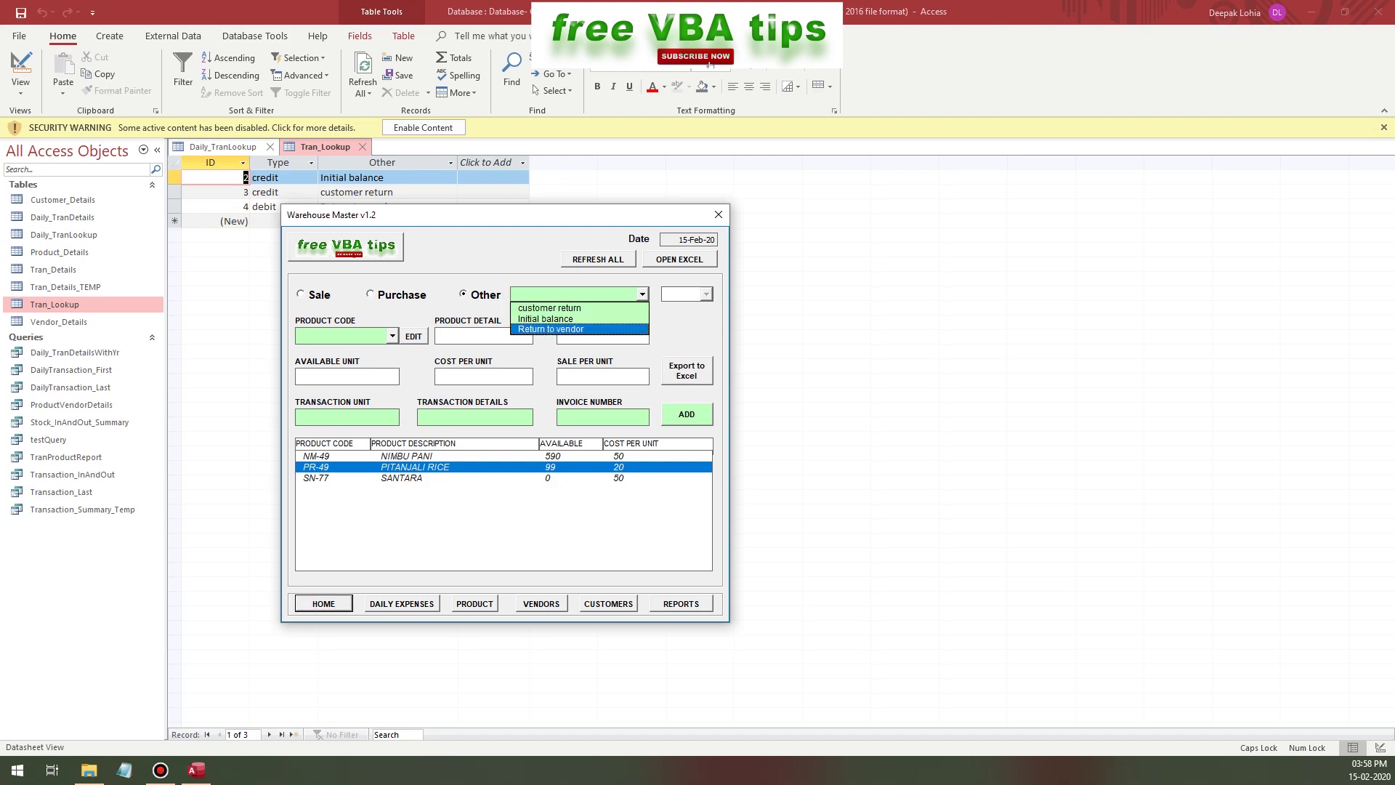
key("Up")
key("Up")
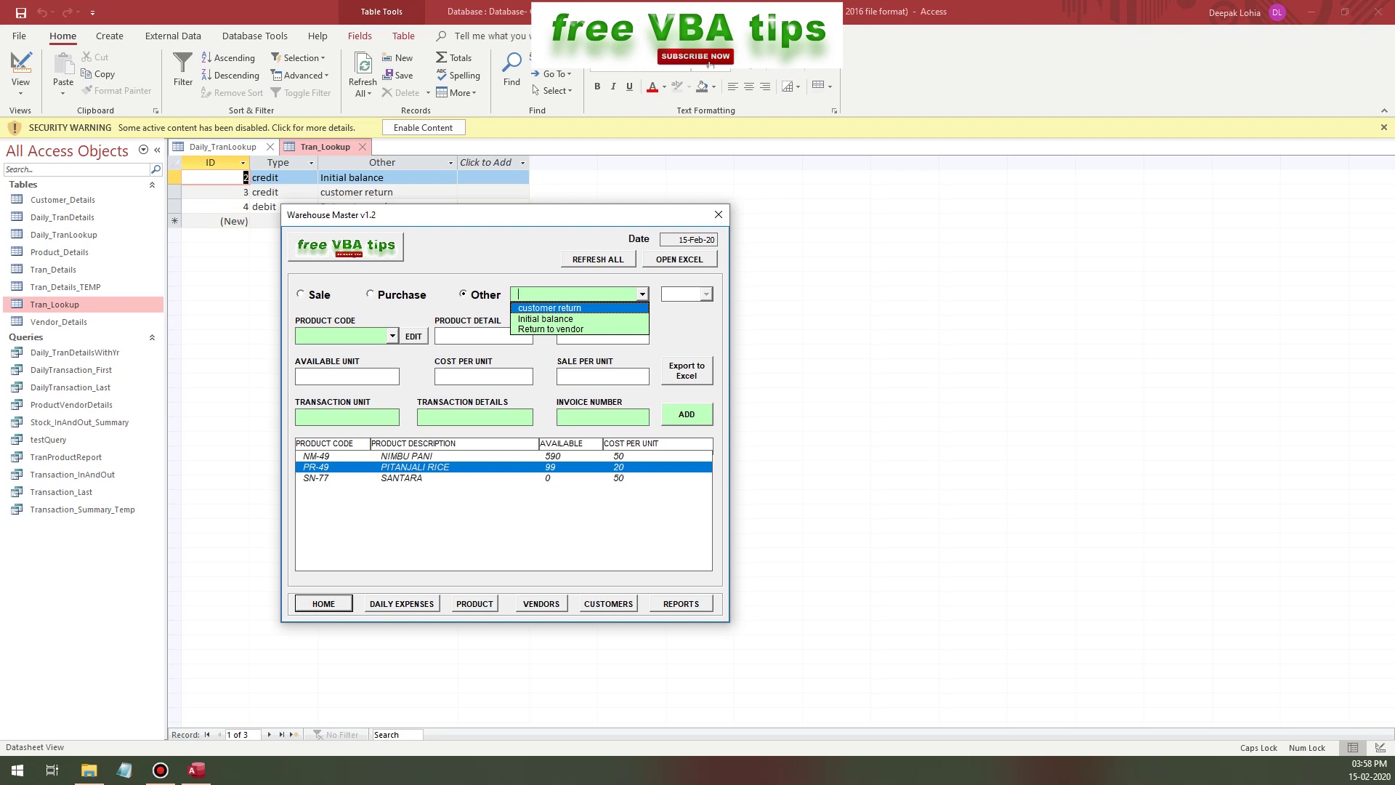
key("Return")
- Record a 1-unit customer return for PR-49, raising its stock to 100
key("Tab")
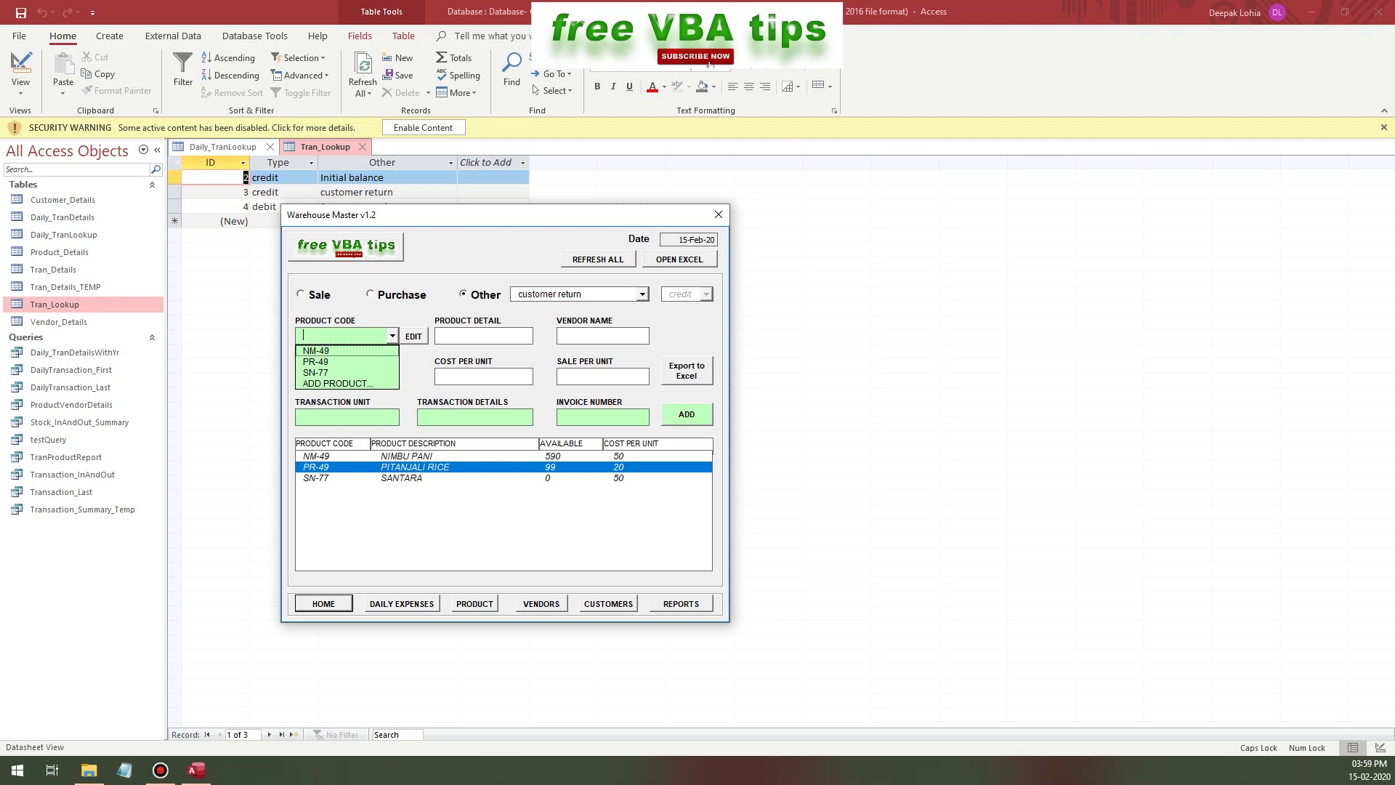
key("Return")
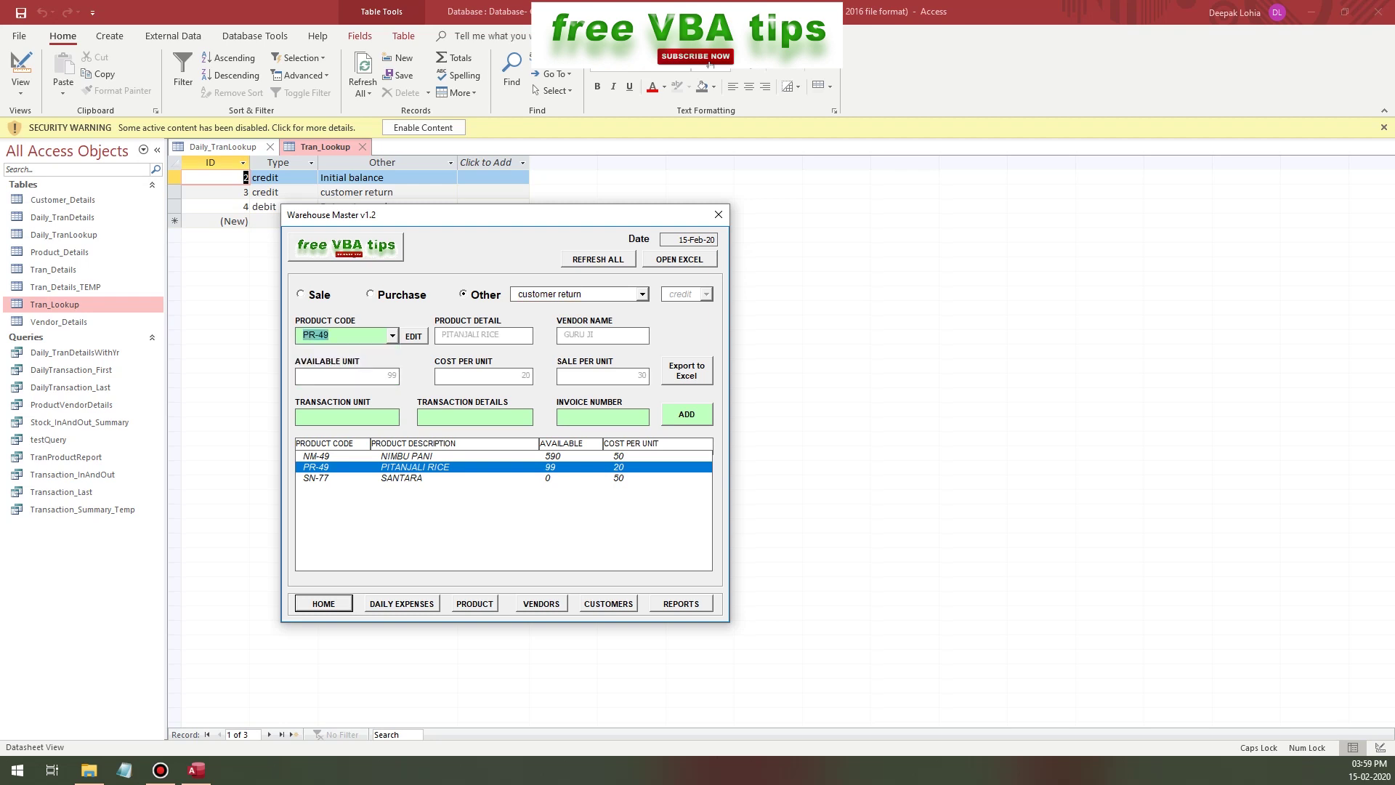
key("Tab")
key("Return")
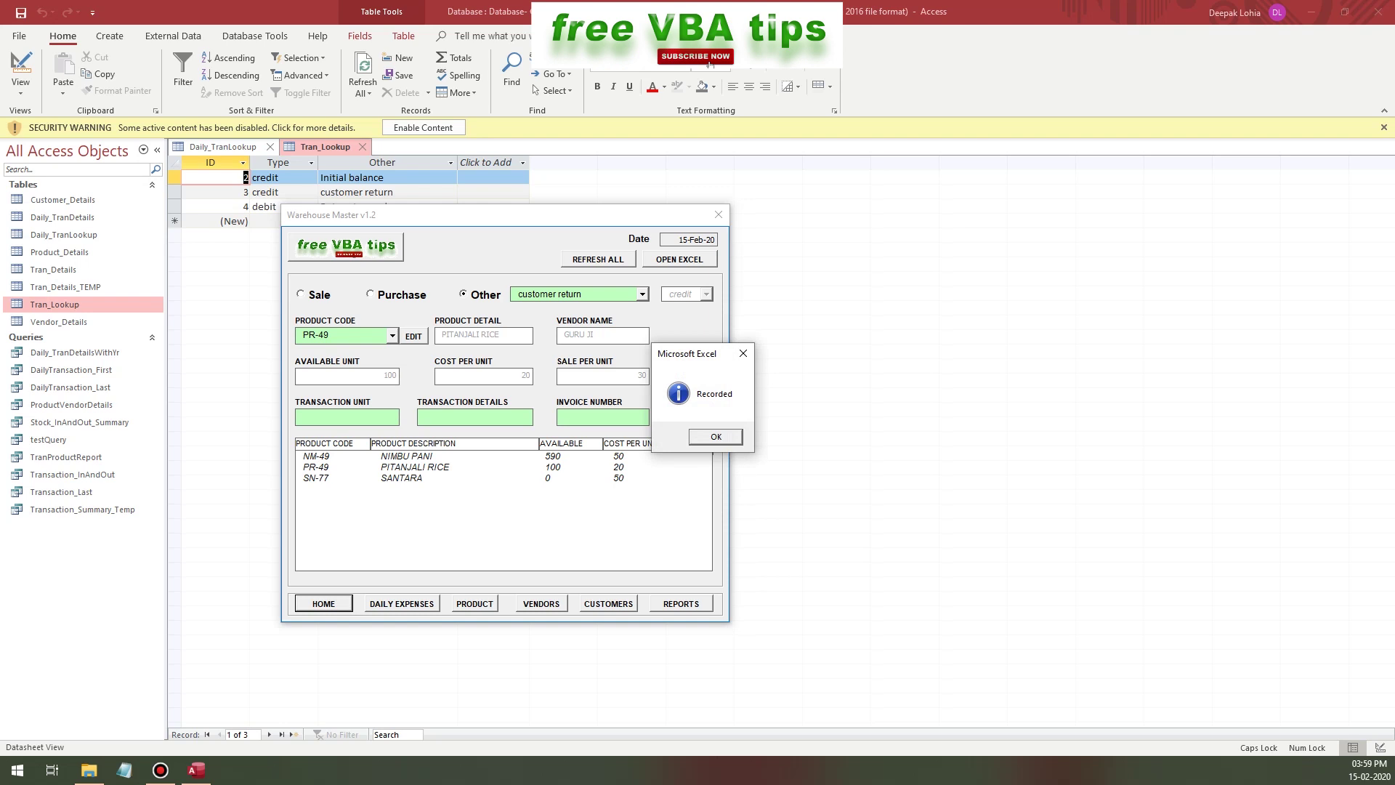
key("Return")
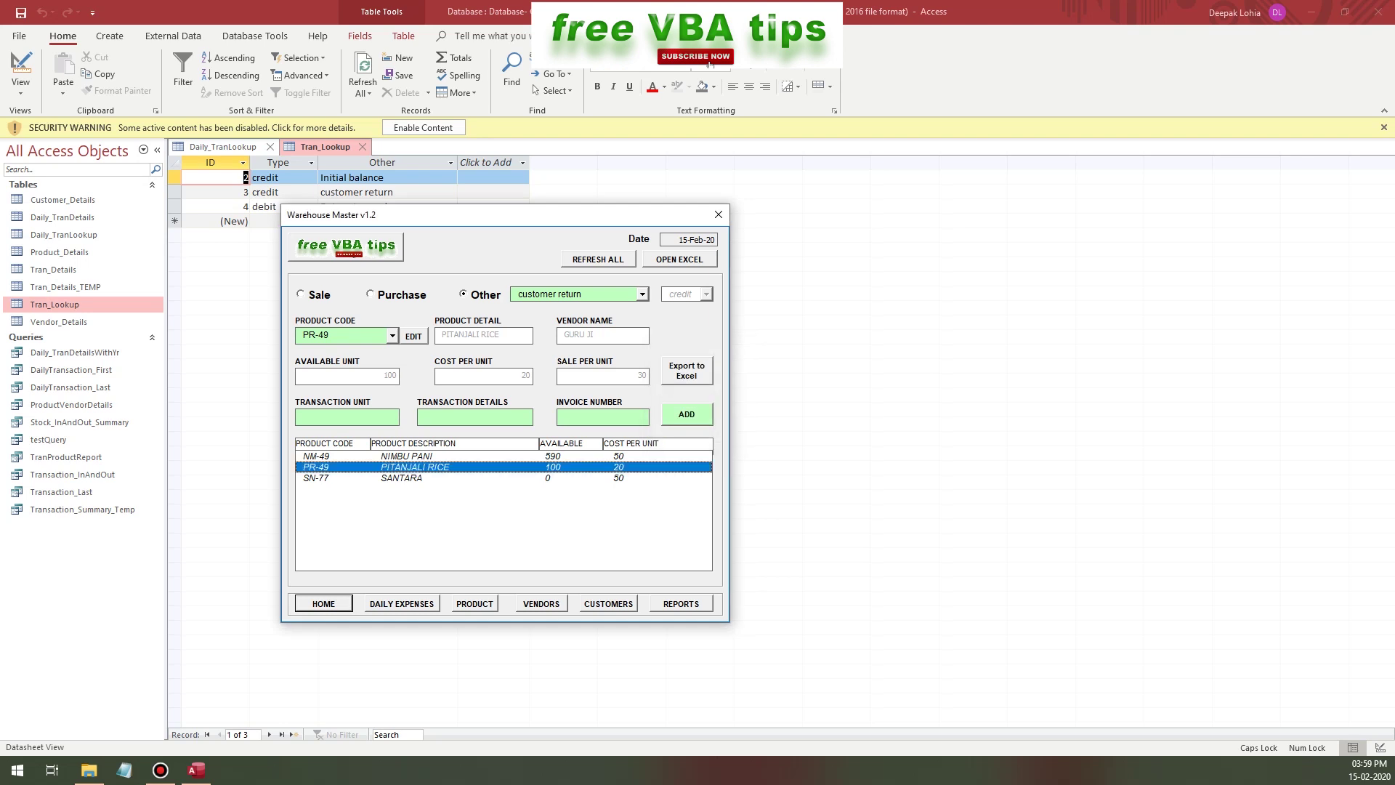
- Record a 5-unit customer return for NM-49
key("Up")
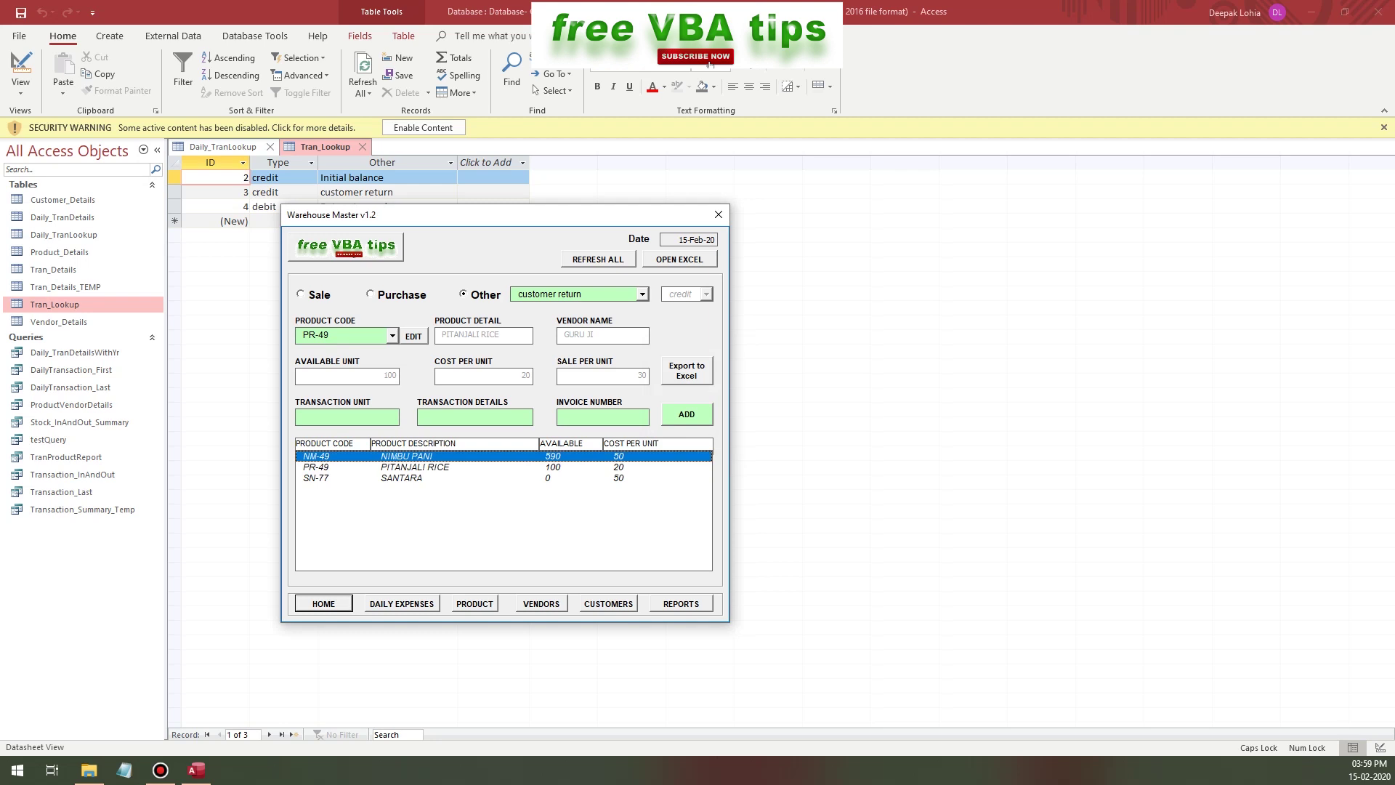
key("F4")
key("Down")
key("Up")
key("Up")
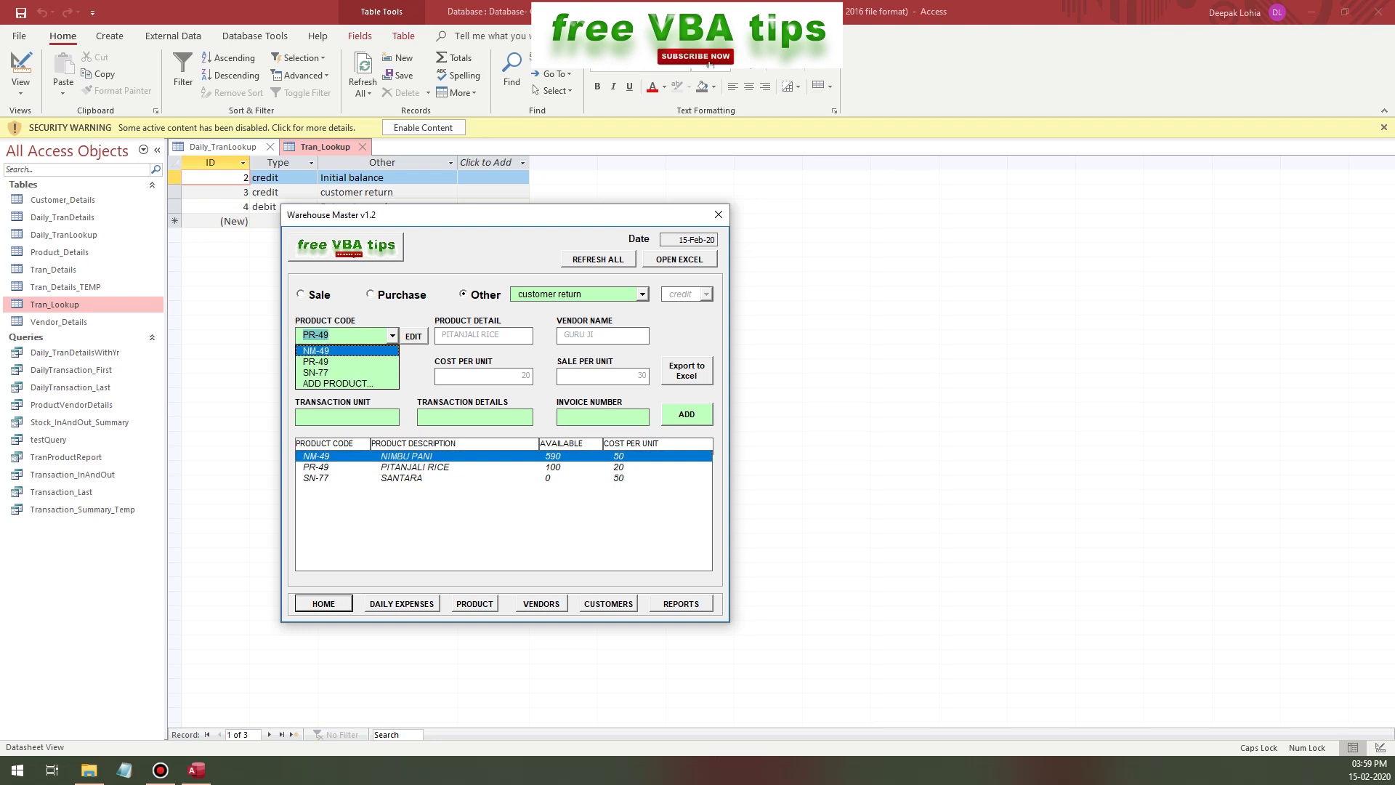
key("Return")
key("Tab")
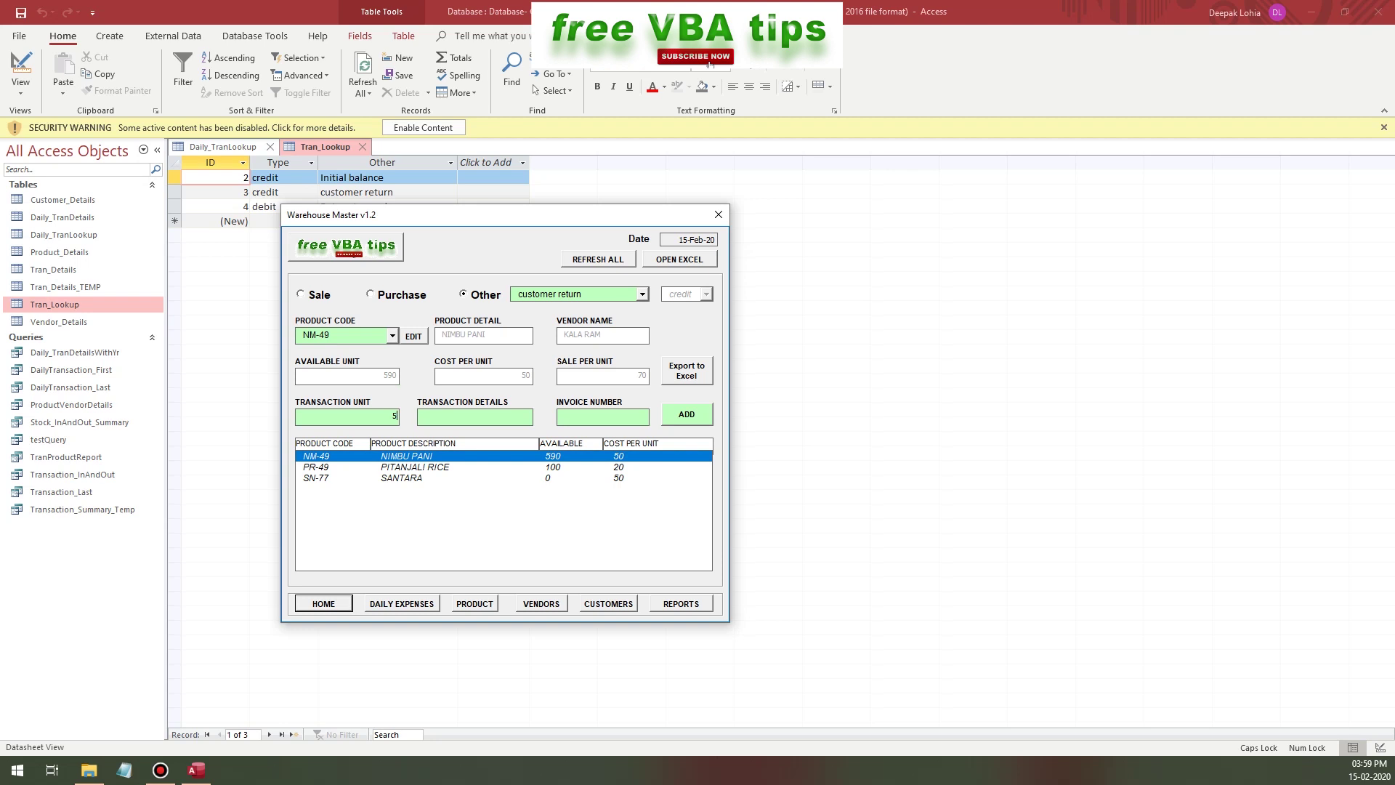
type("5")
key("Return")
key("Return")
- Record a 5-unit Return to vendor for NM-49, bringing its stock to 590
key("alt+Down")
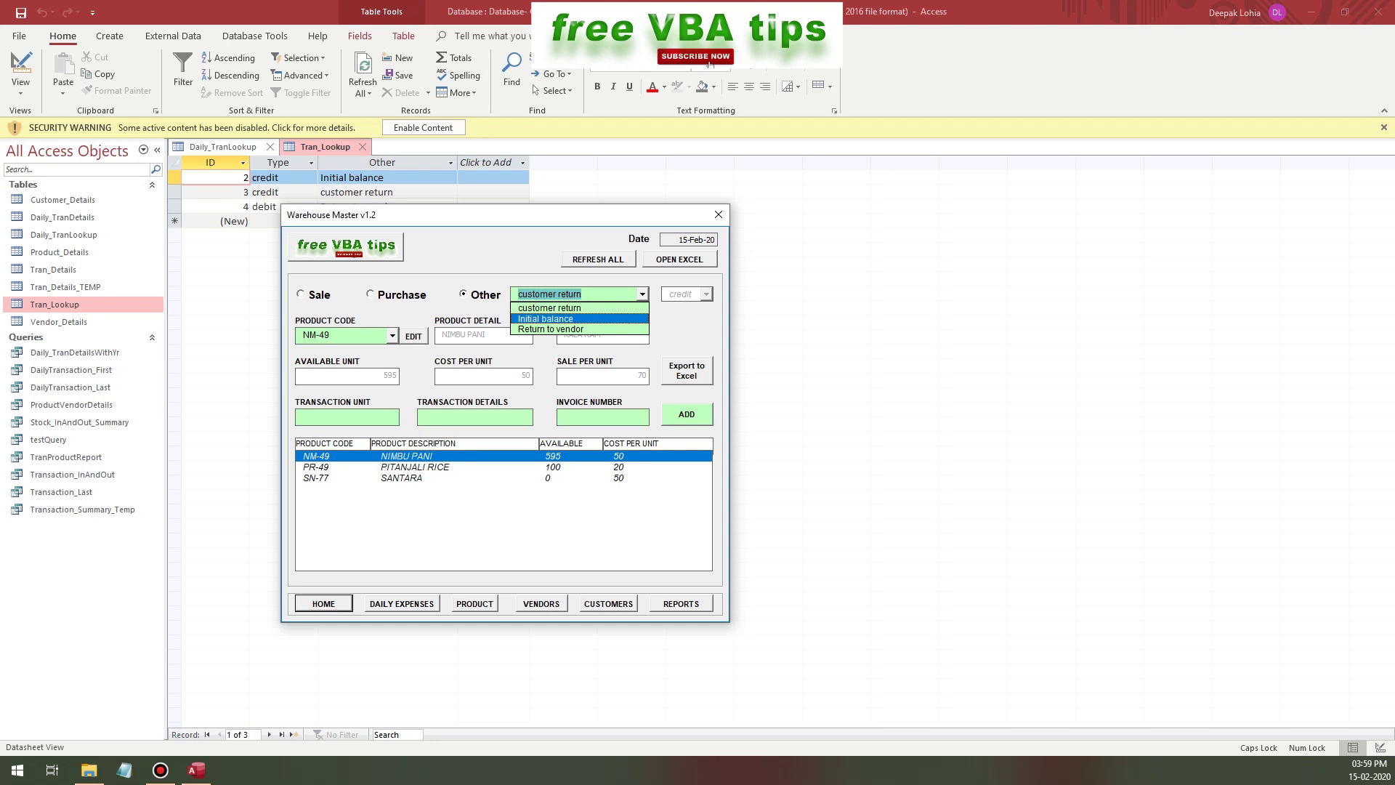
key("Down")
key("Return")
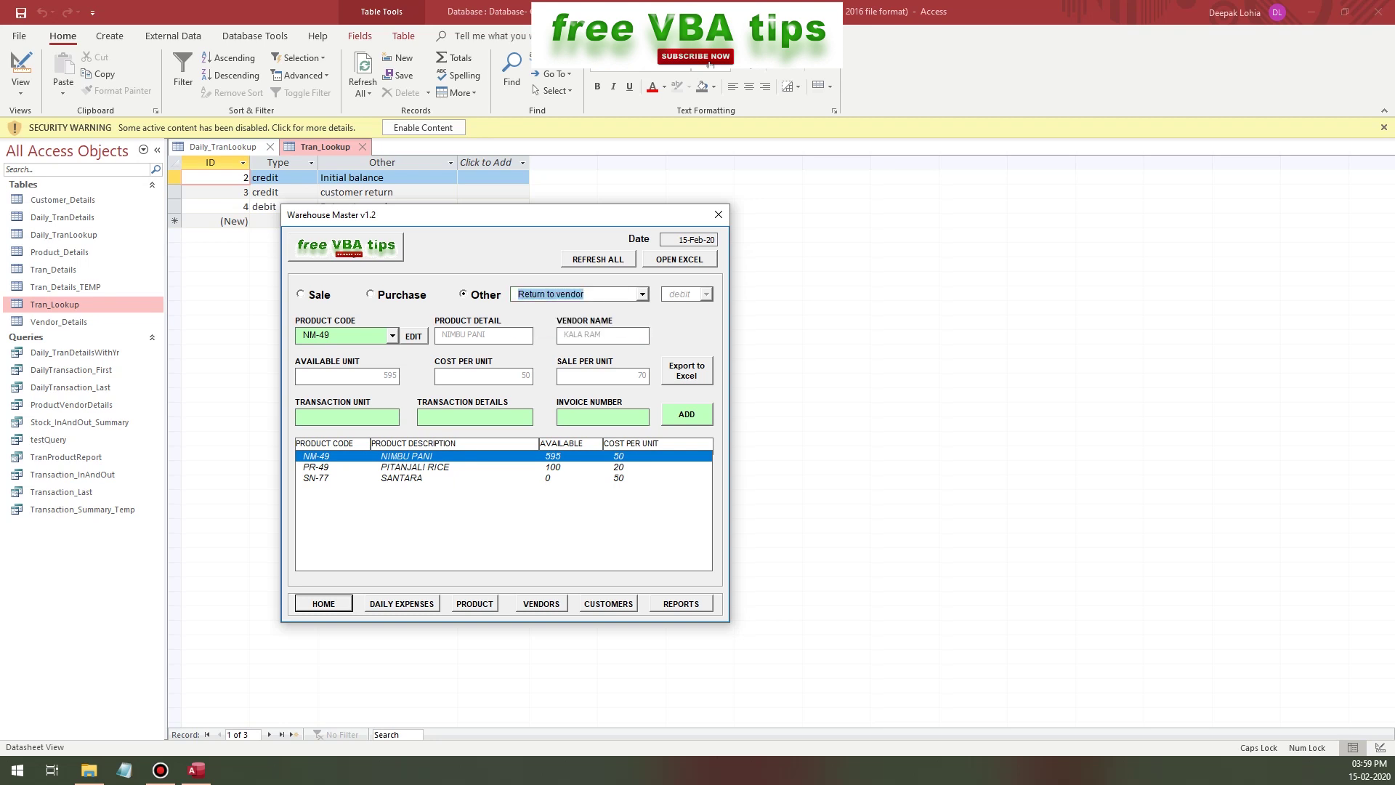
key("Tab")
key("Return")
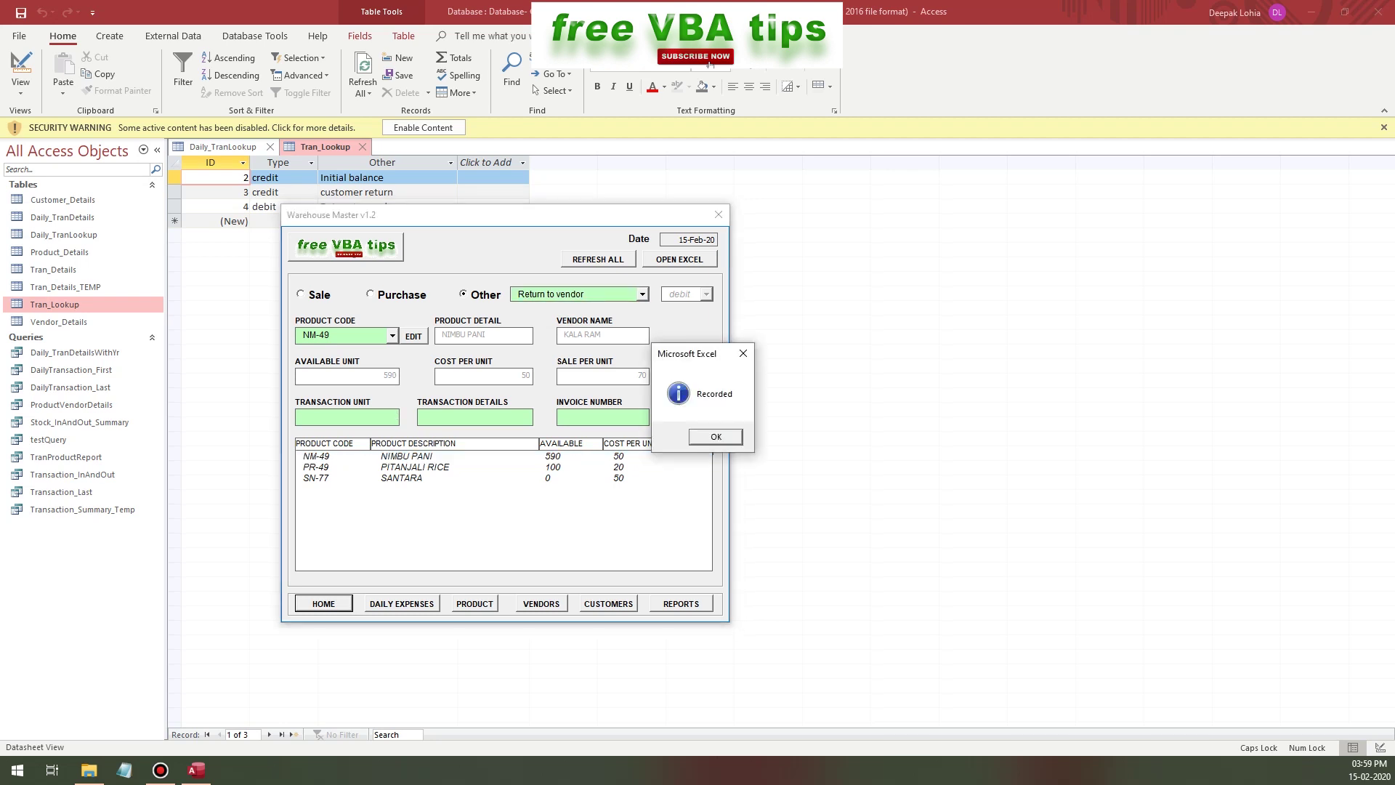
key("Return")
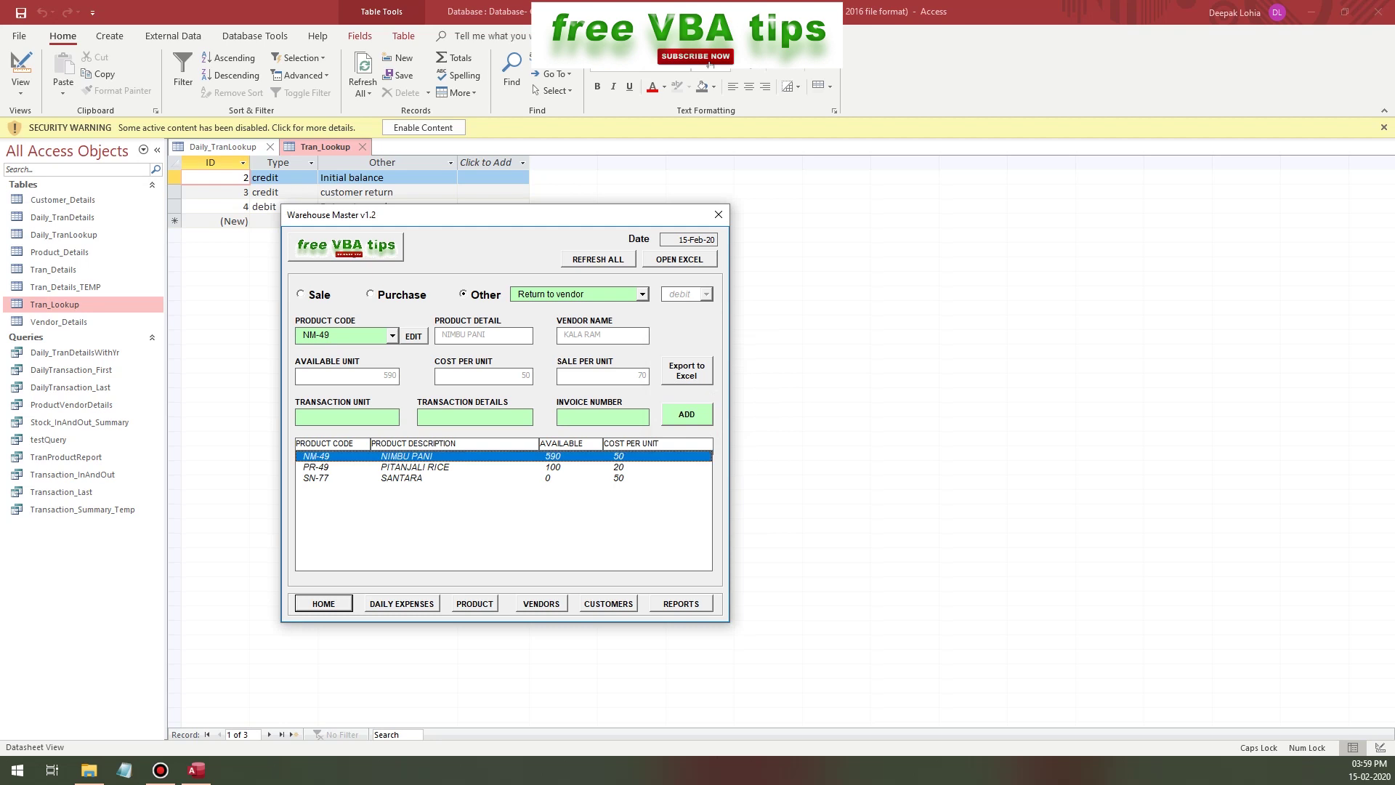
key("Tab")
- Export the Inventory Transaction Report and select both customer return rows and their IN quantities
key("Return")
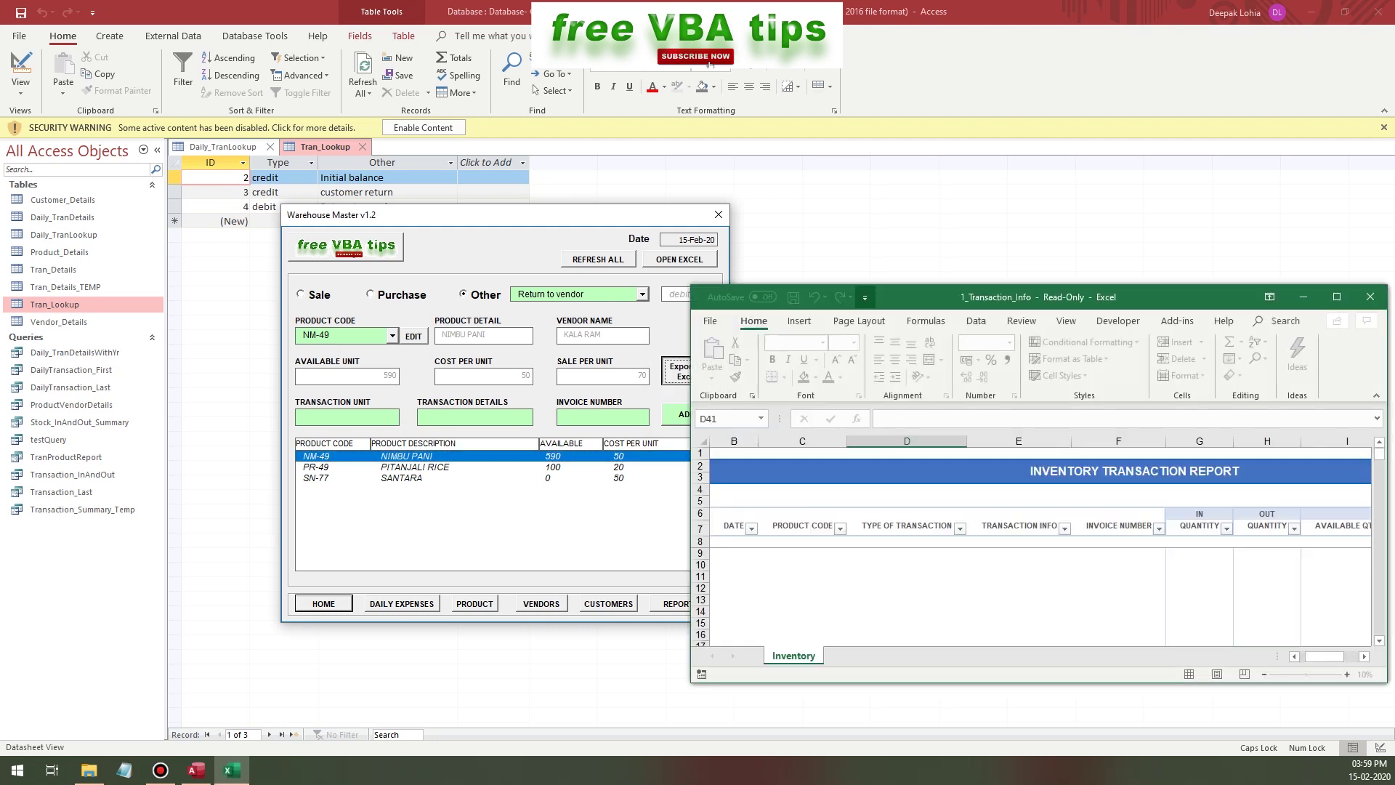
key("ctrl+Down")
key("Right")
key("Right")
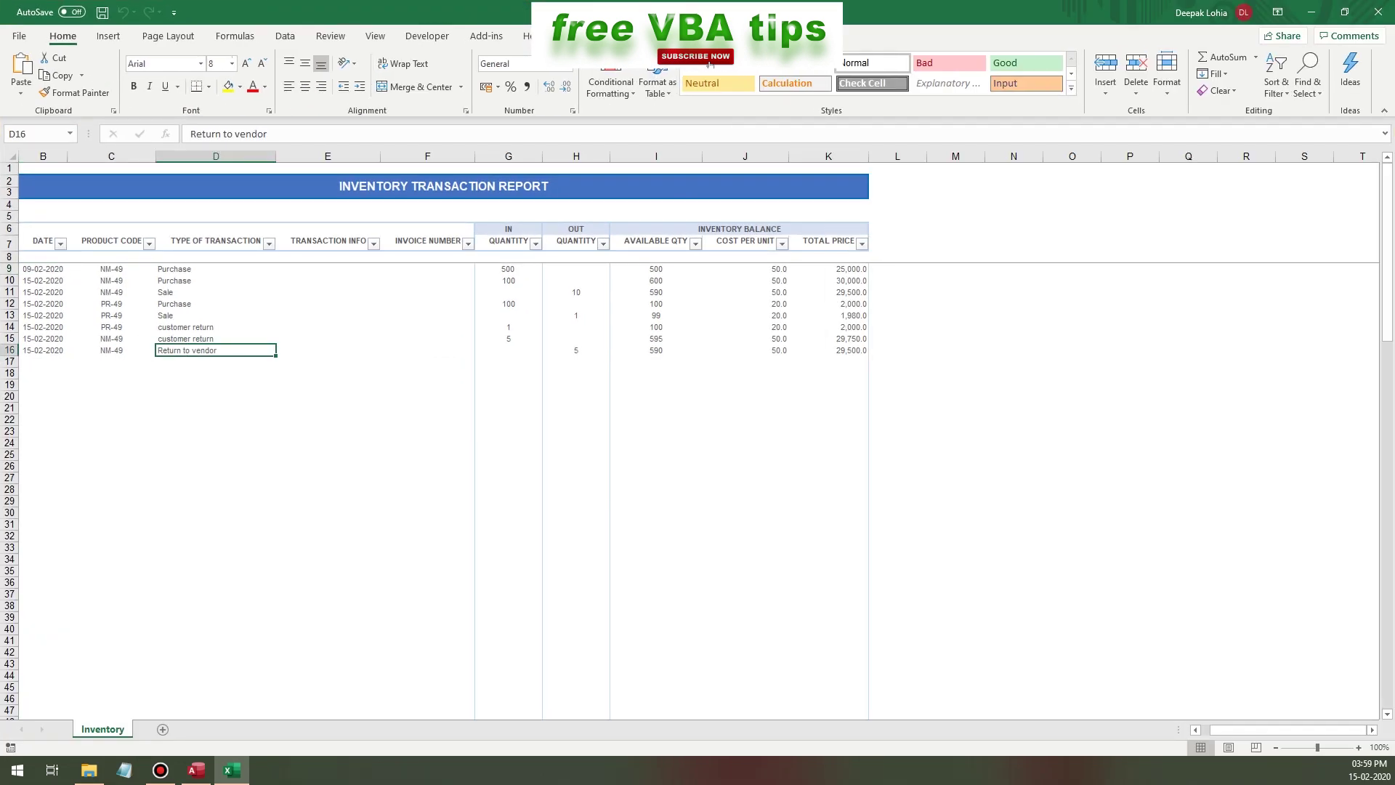
key("Up")
key("Up")
key("shift+Down")
key("shift+Right")
key("shift+Right")
key("shift+Right")
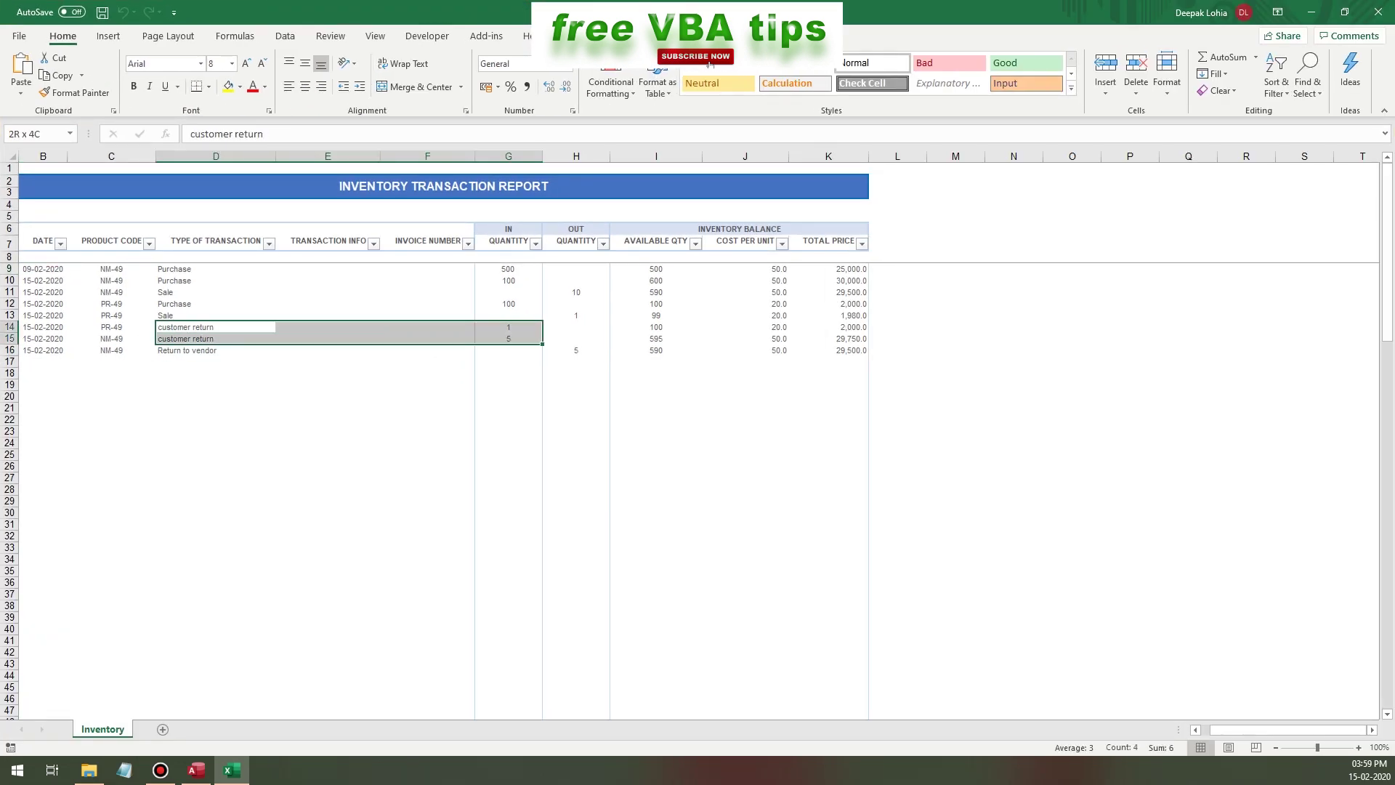
key("Right")
key("Right")
key("Right")
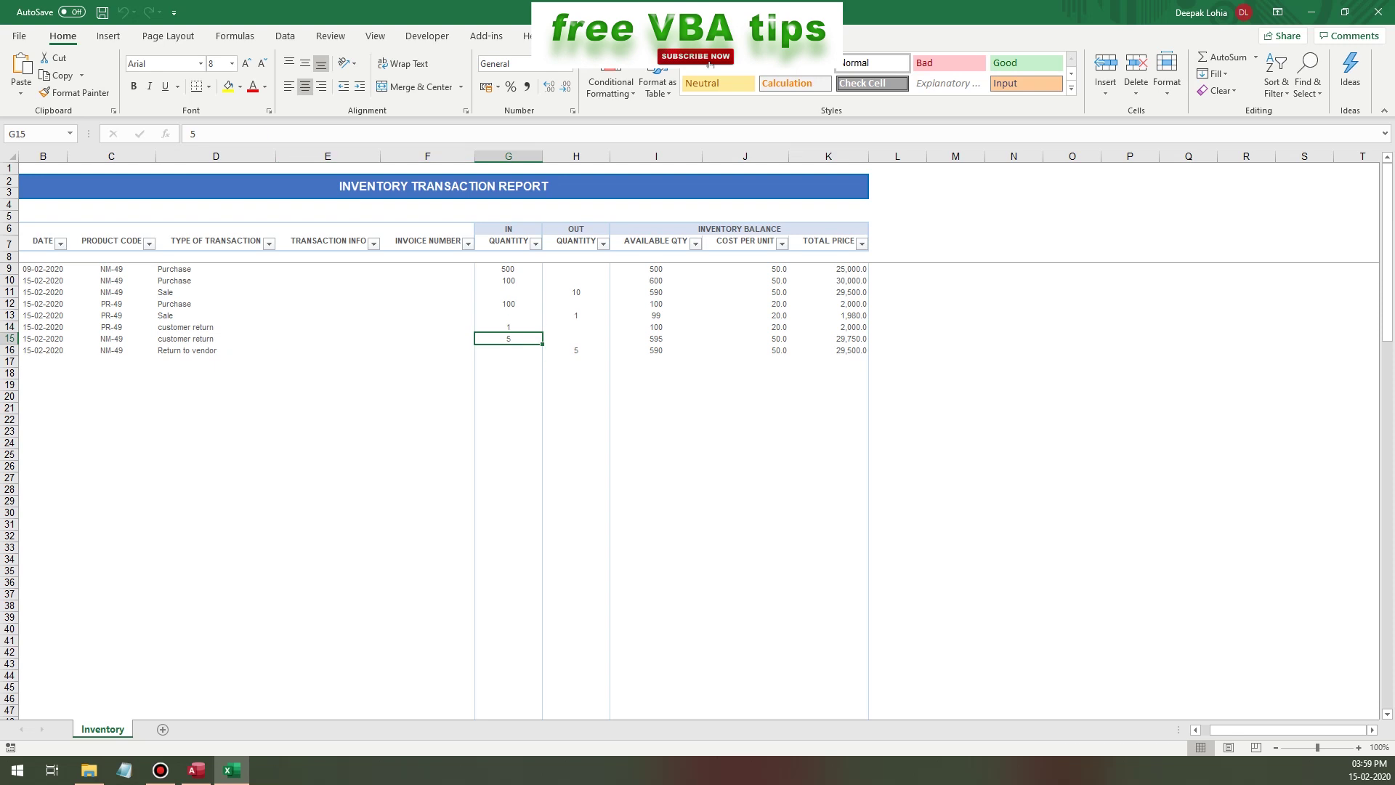
key("shift+Down")
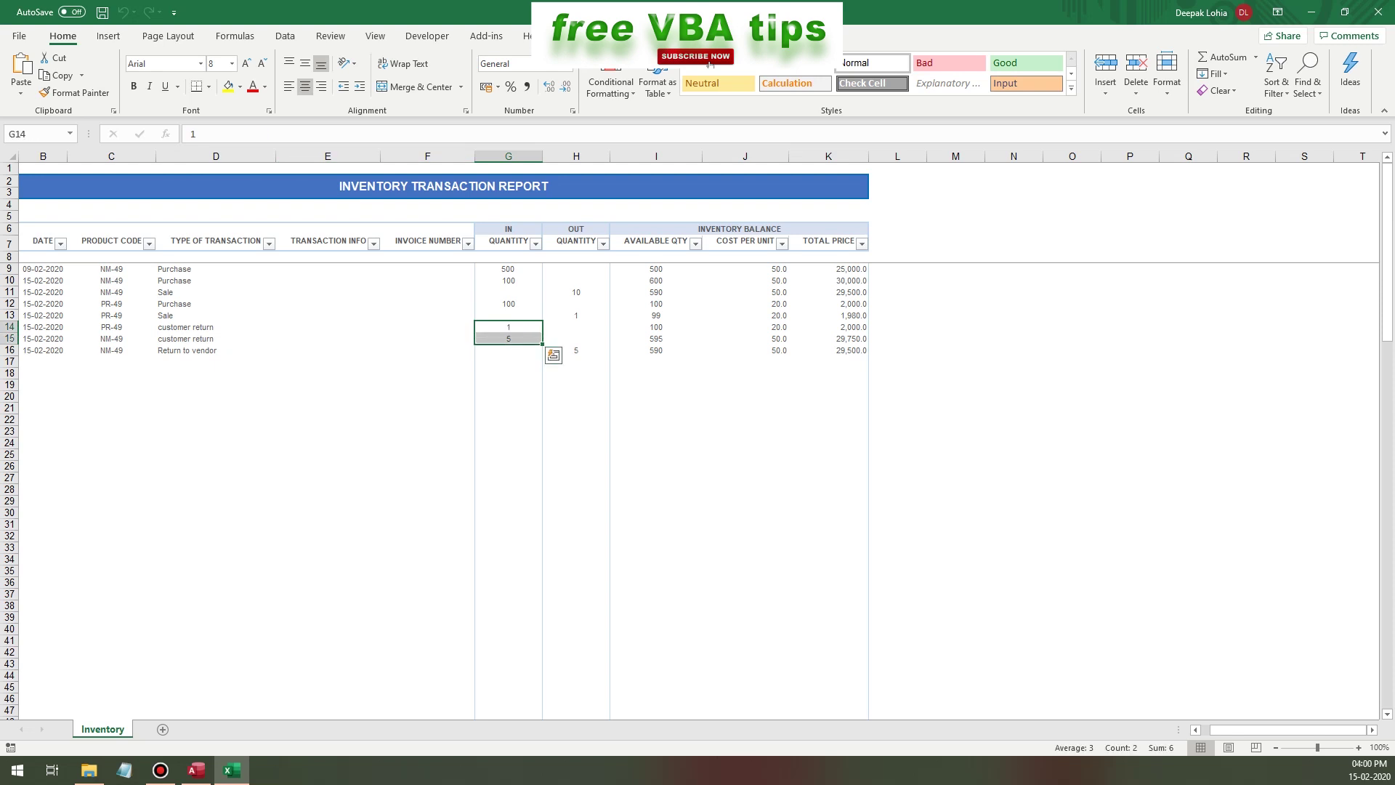
- Check the Return to vendor entry in D16 with out quantity 5, then close the workbook
left_click(216, 350)
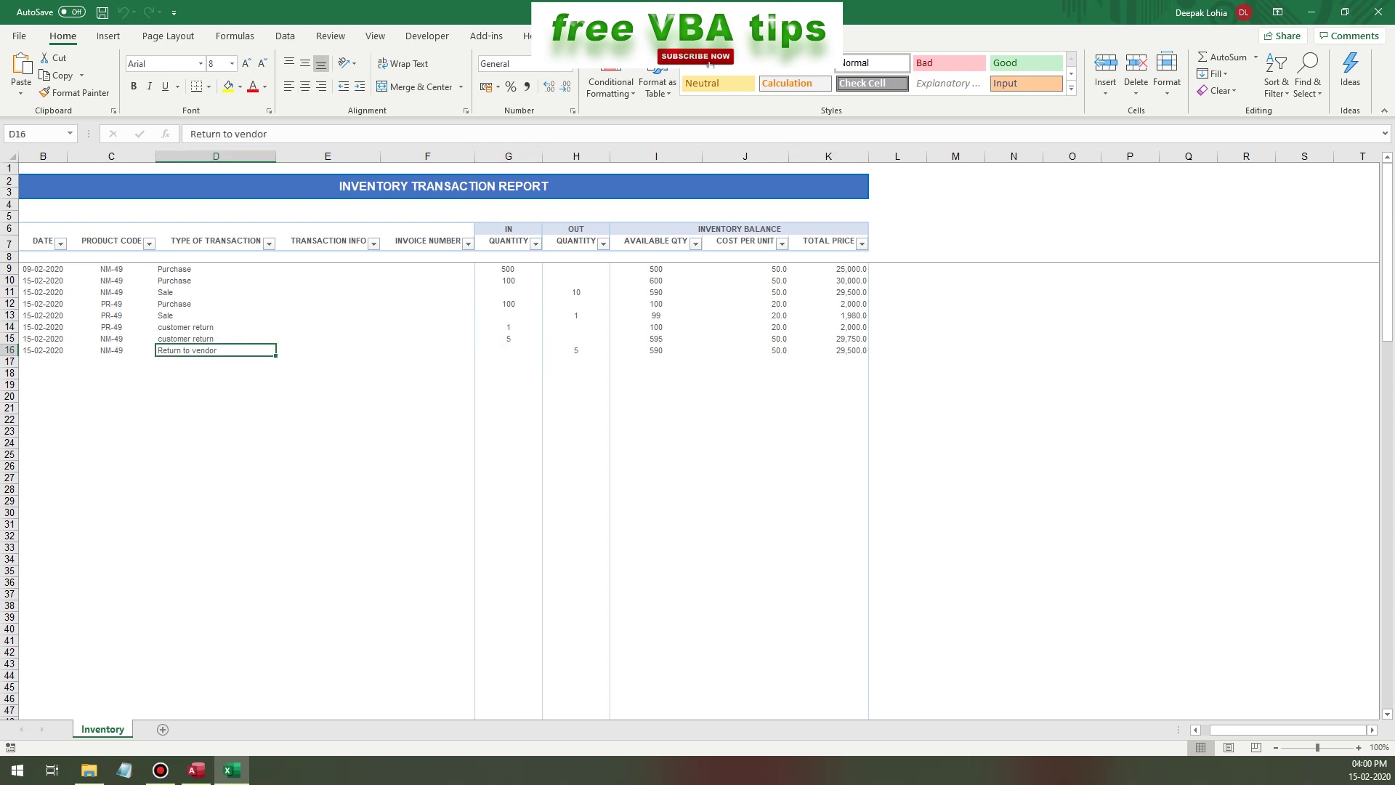
left_click(576, 350)
left_click(216, 351)
left_click(1379, 12)
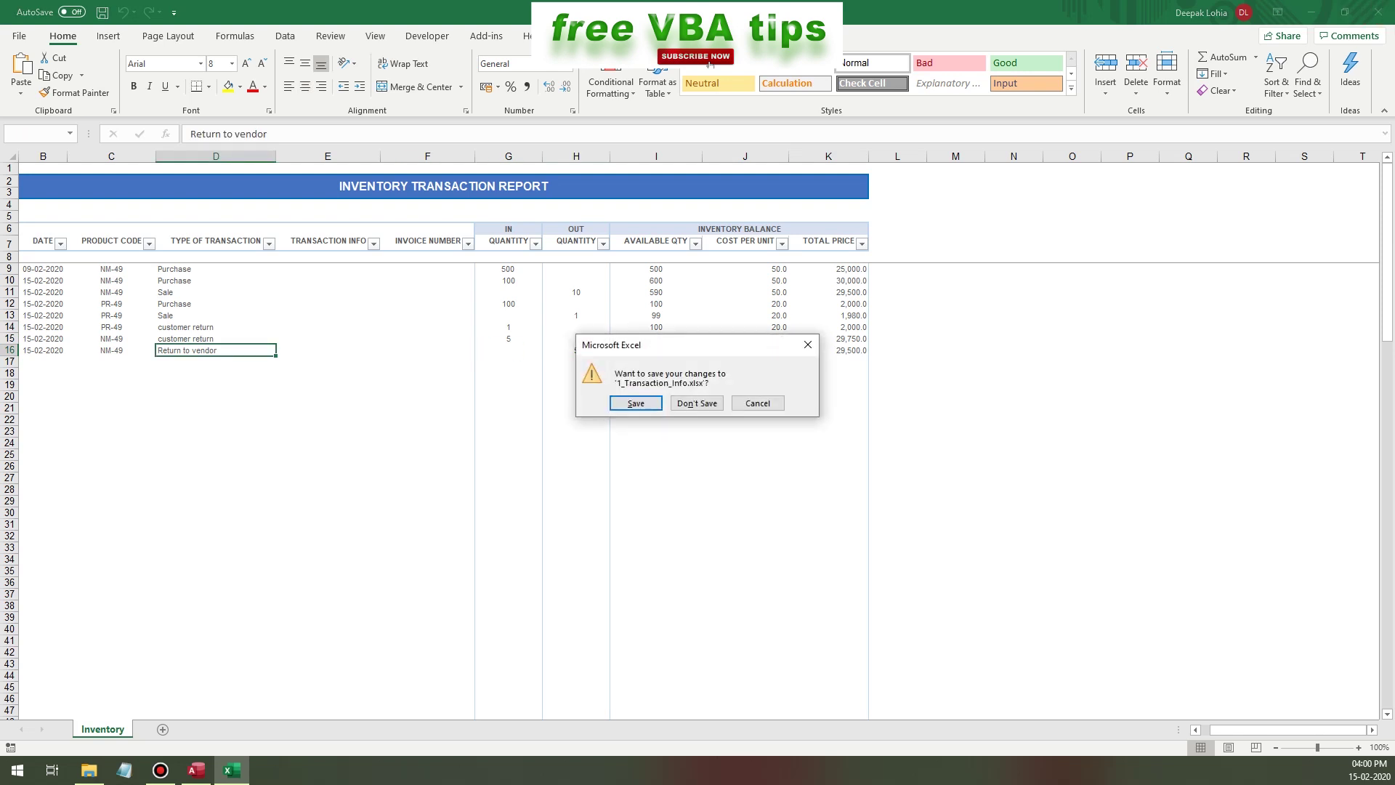
- Discard the report, view the Transaction and Vendor database tables, then close Access without saving layout
key("n")
left_click(681, 603)
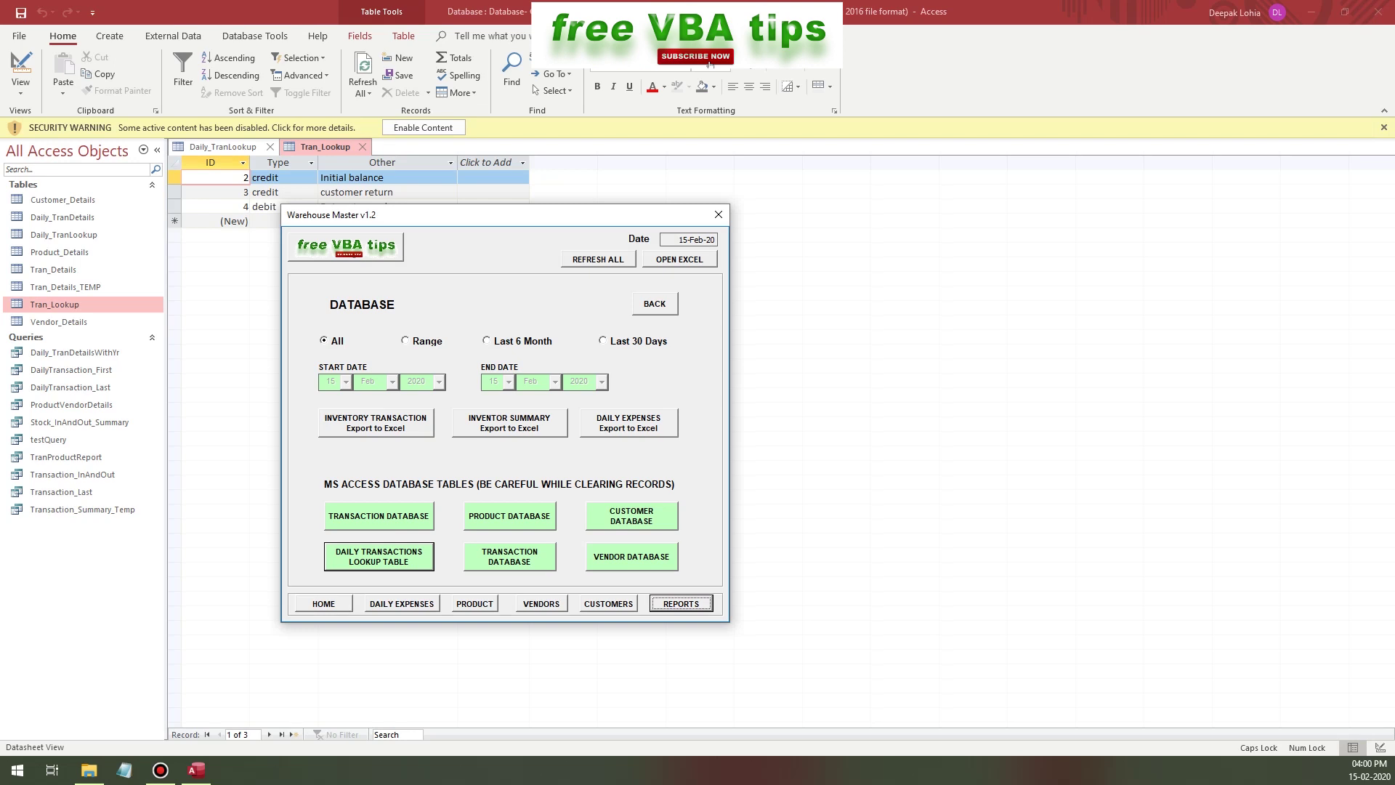
left_click(378, 516)
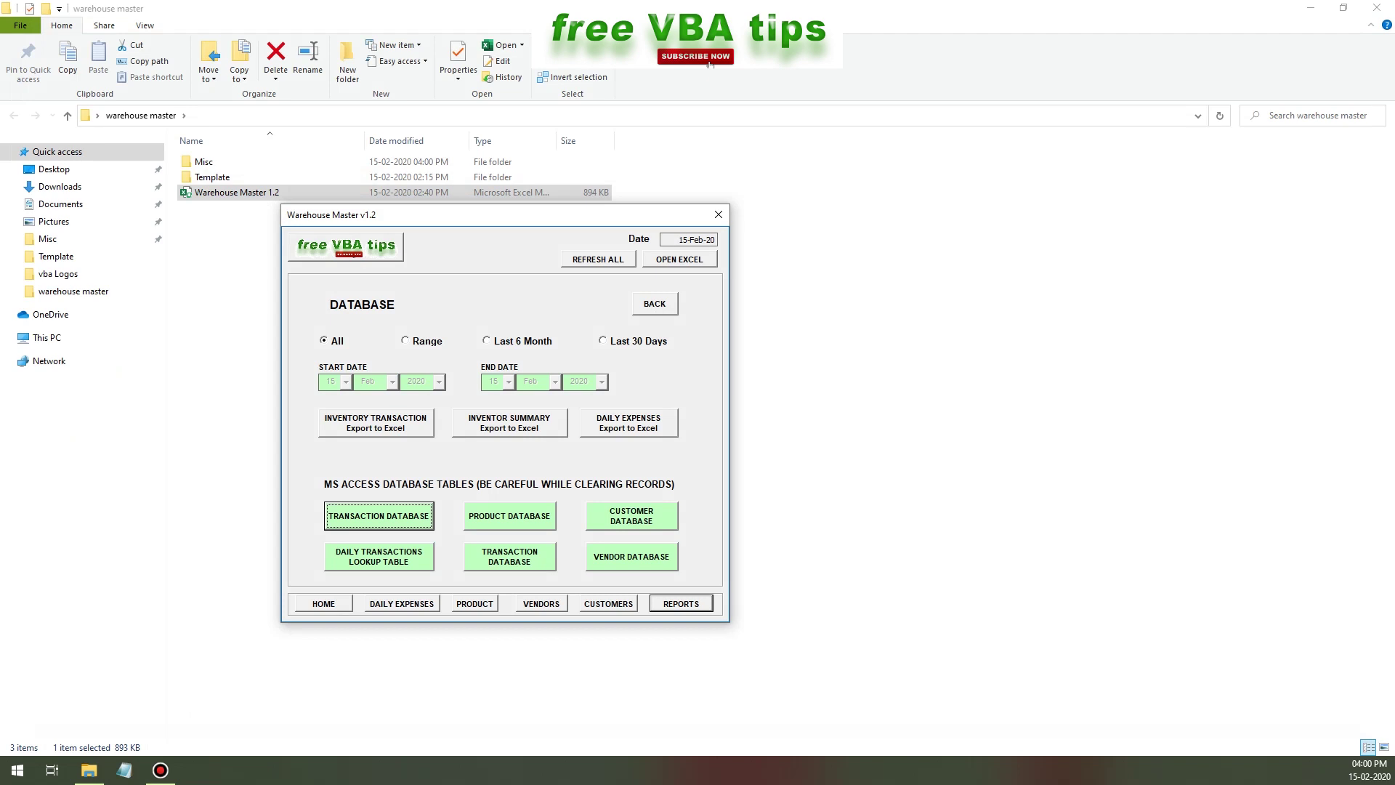
left_click(632, 557)
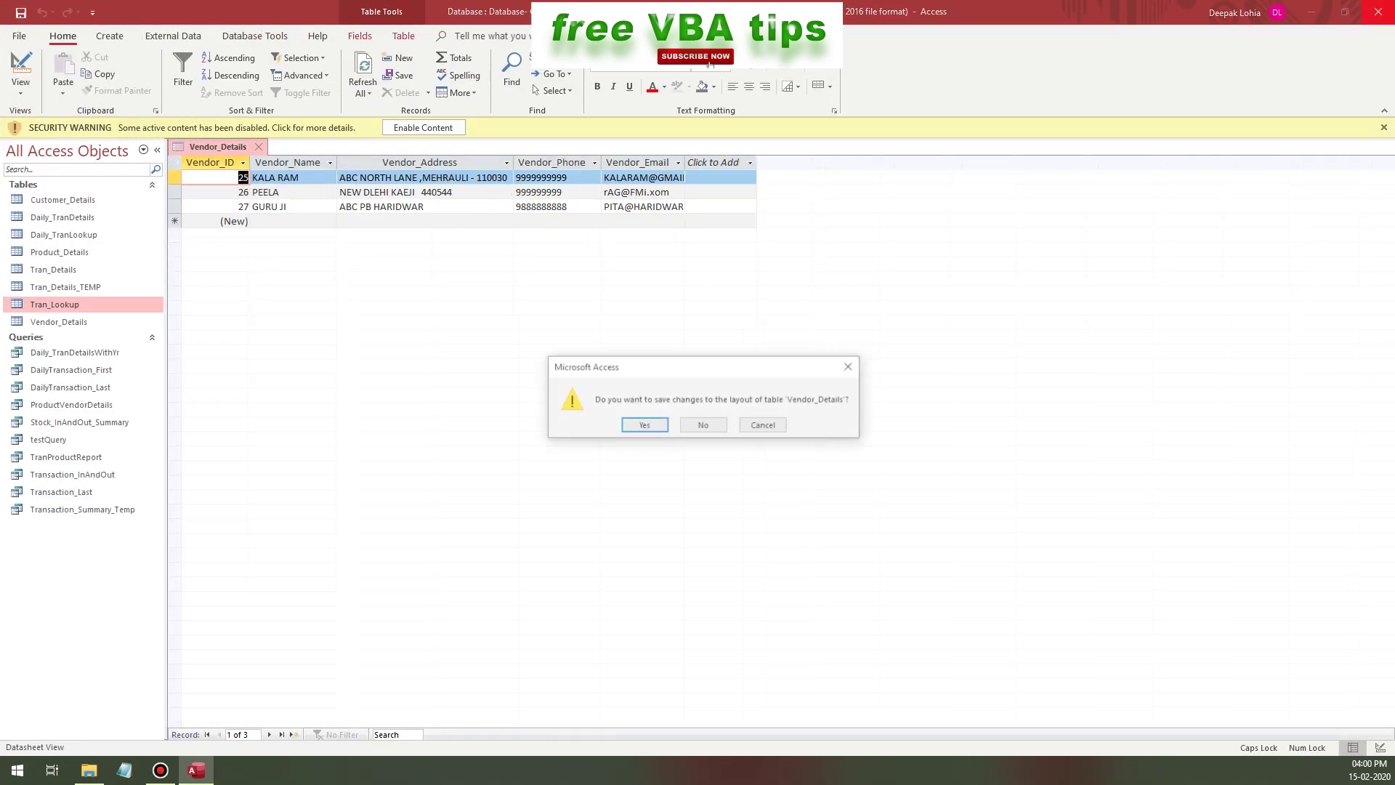
key("n")
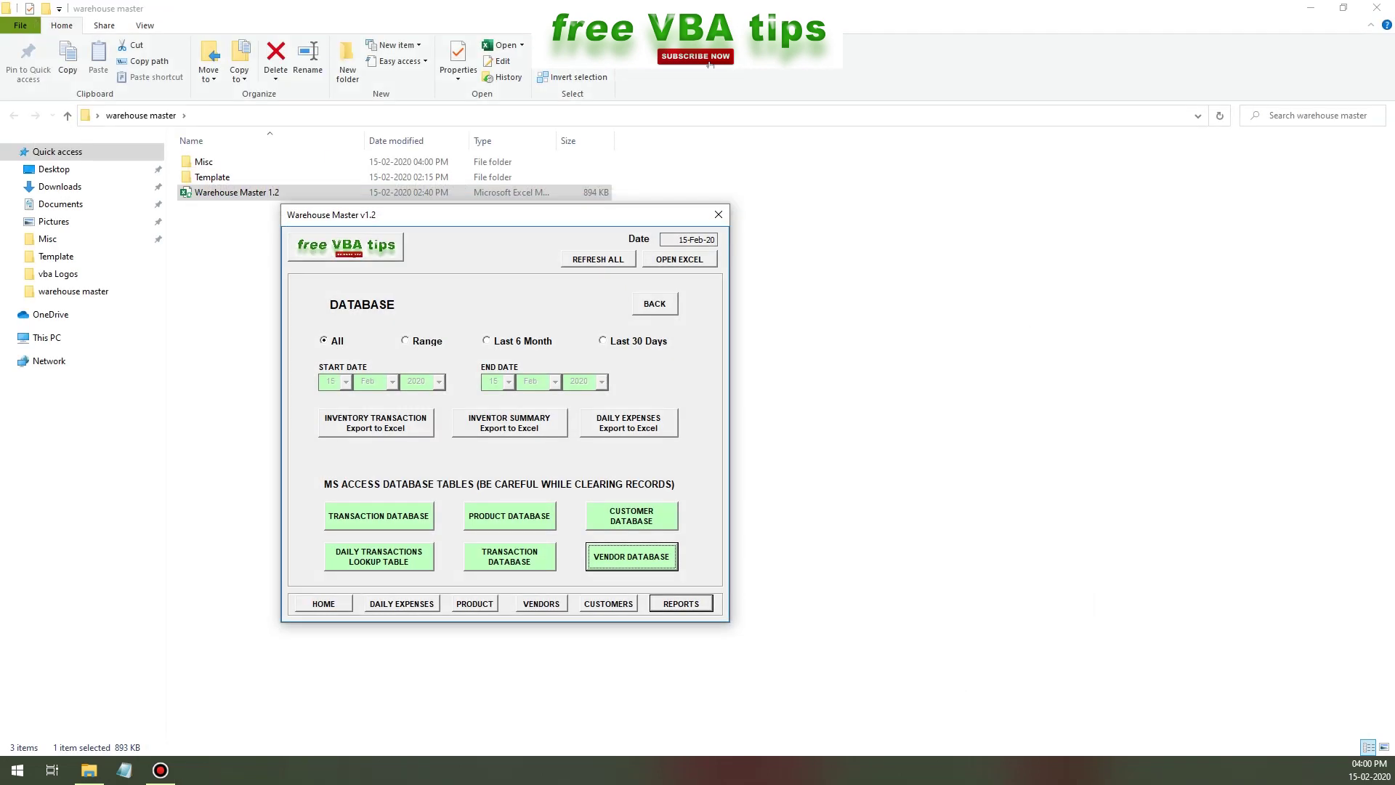
- Return to the home transaction page, listing NM-49 at 590, PR-49 at 100, SN-77 at 0
left_click(323, 604)
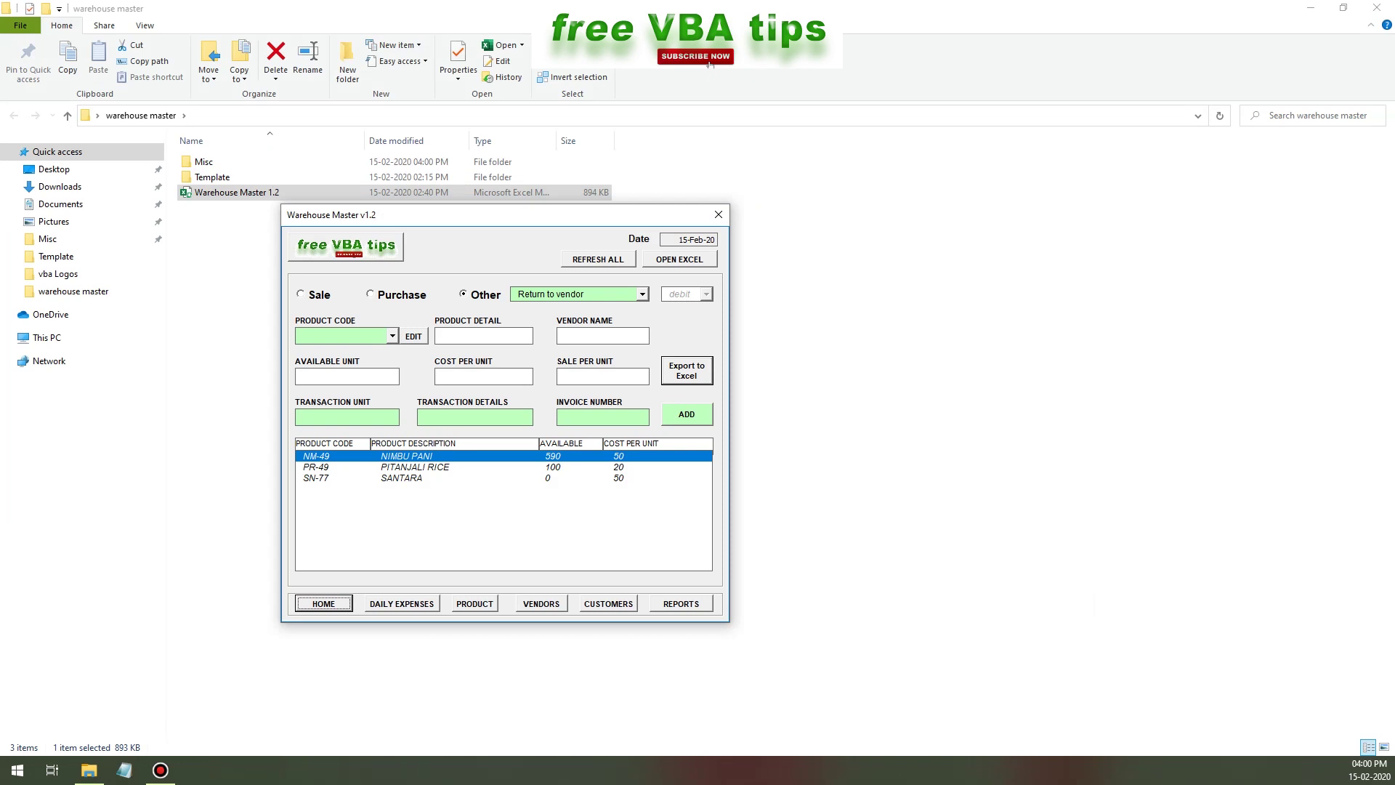